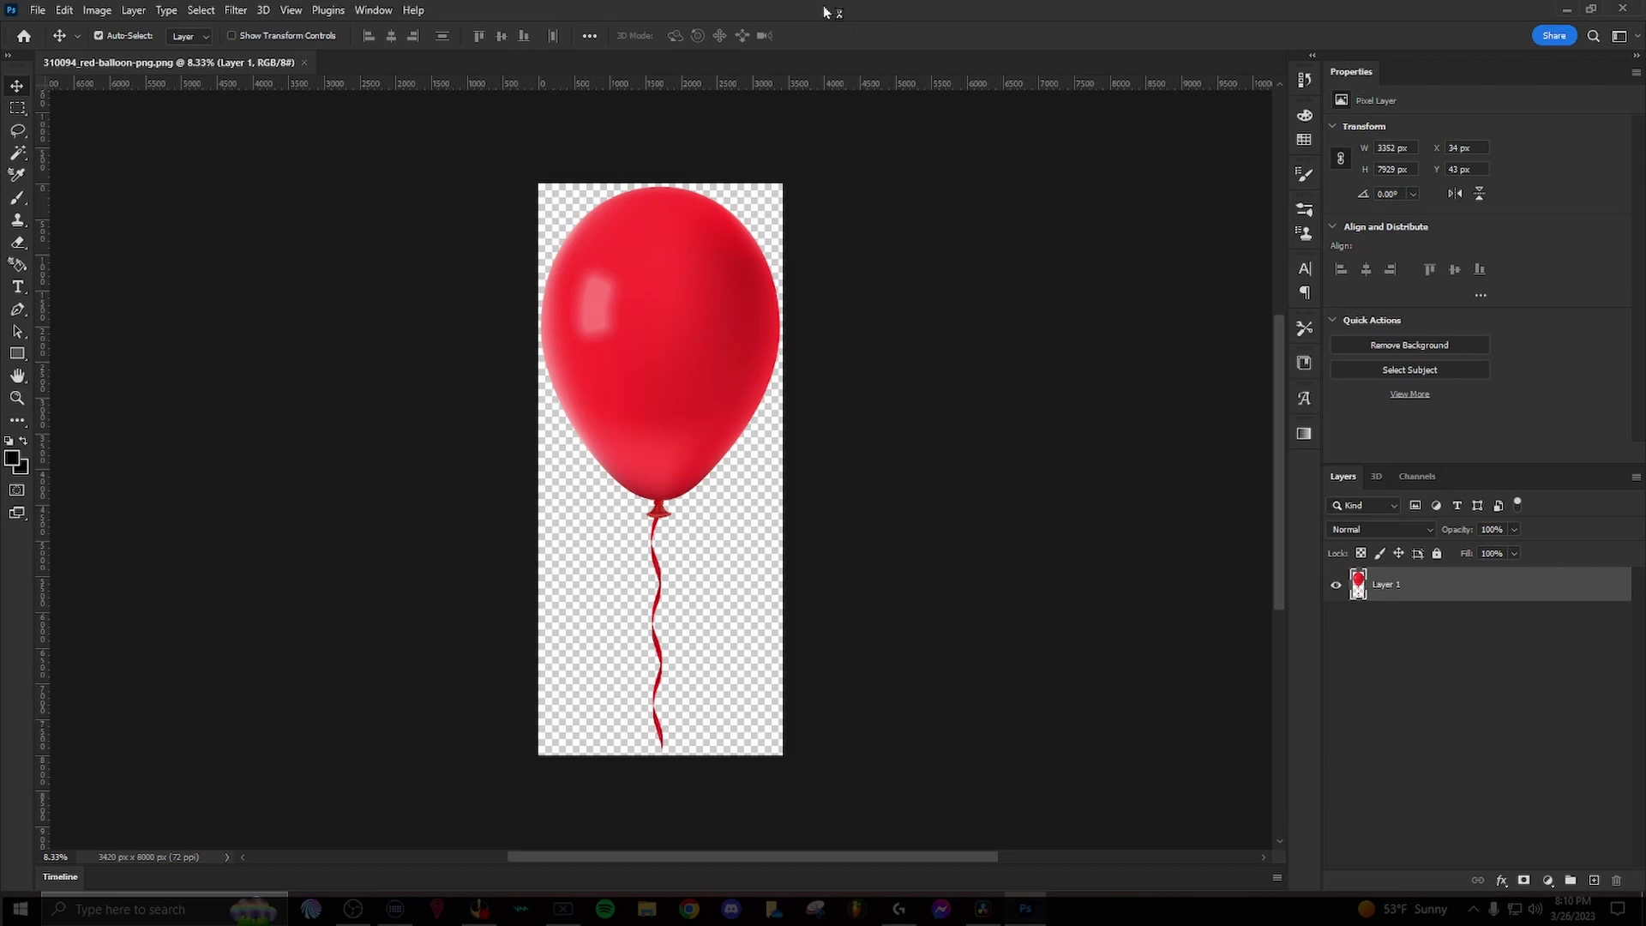
Step: Place the LETTER U image from the desktop over the balloon and enlarge it to about 1950 × 2688 px
double_click(825, 12)
drag(161, 30, 690, 339)
double_click(924, 69)
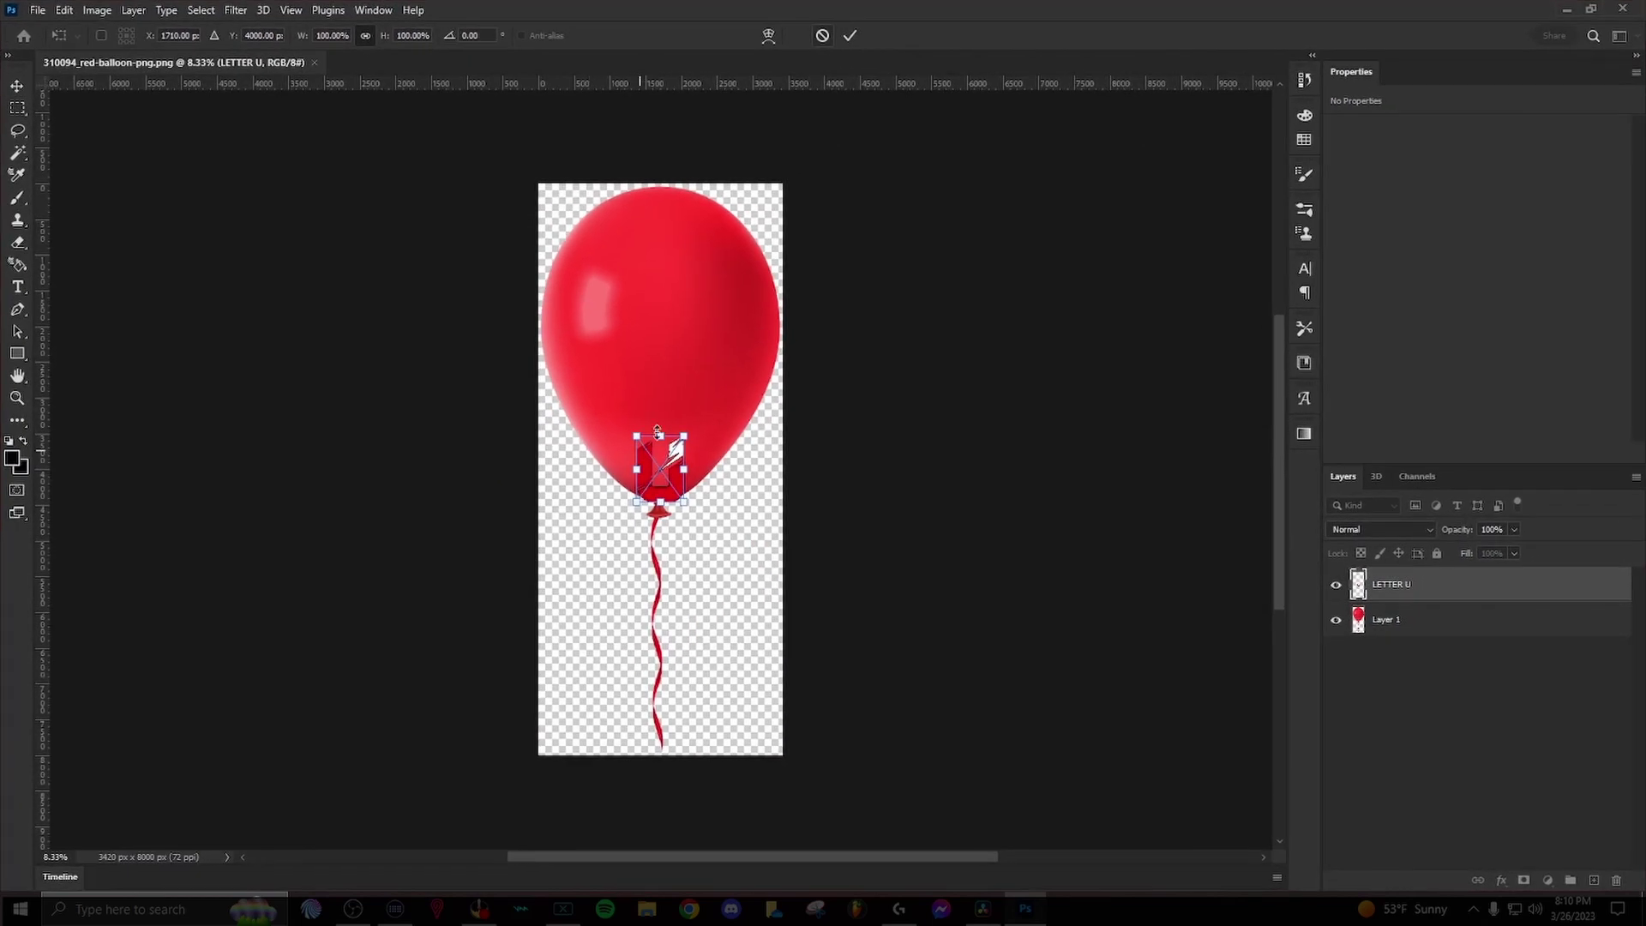
drag(660, 434, 668, 384)
Step: Give the LETTER U layer a white 250 px inside stroke and a white satin effect at 100% opacity
click(1421, 590)
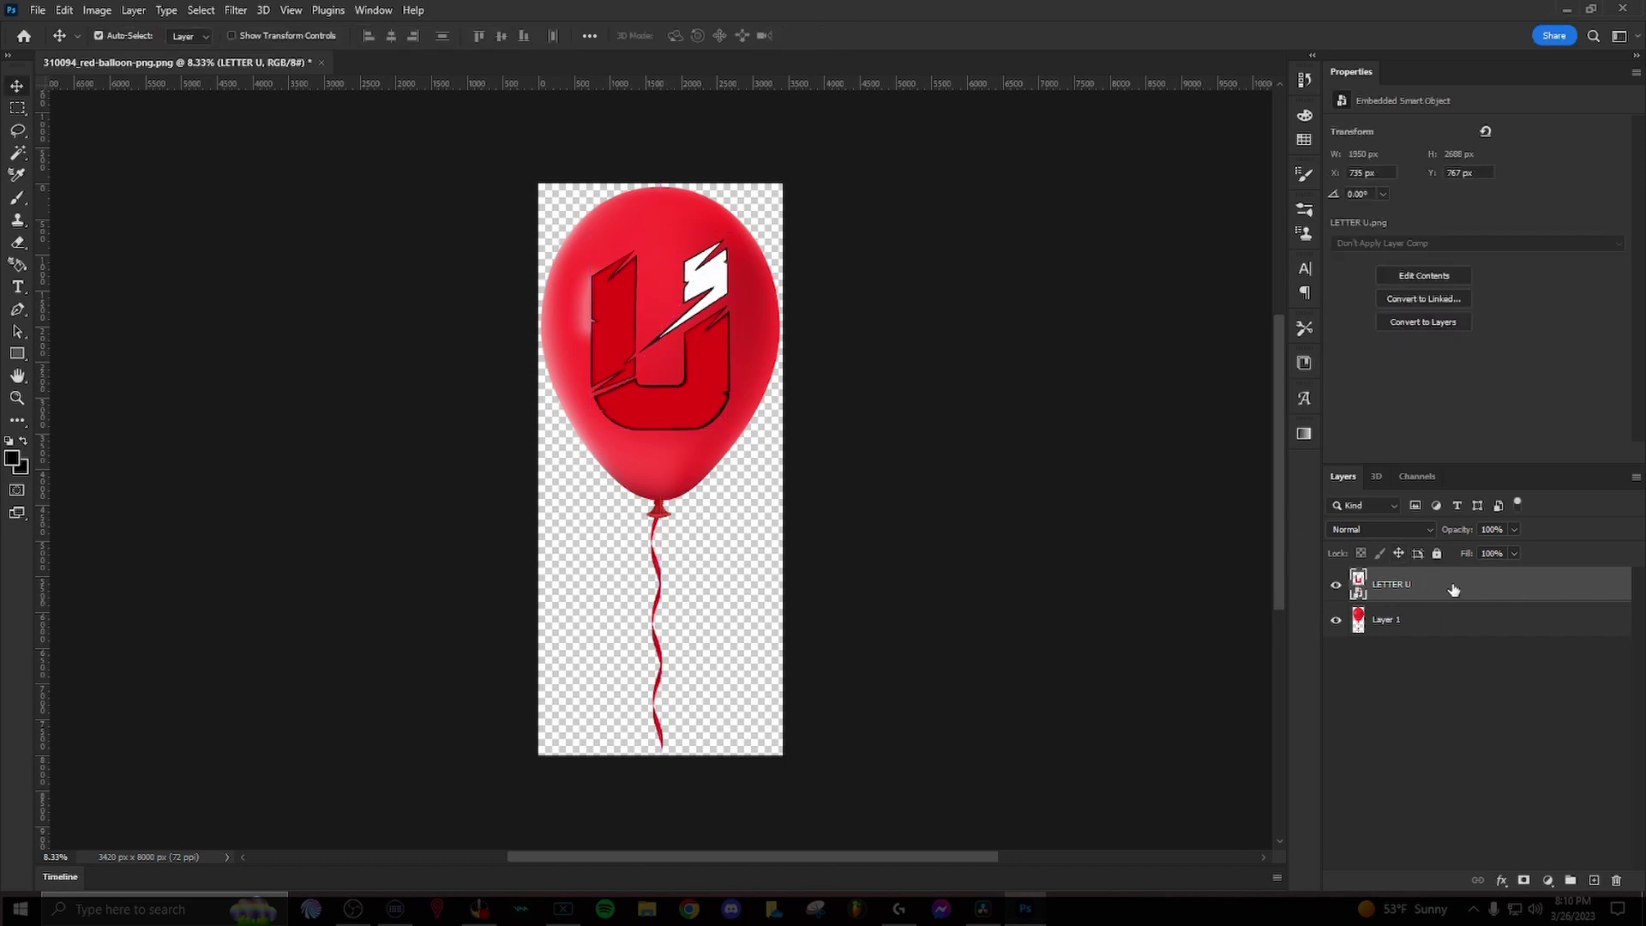
double_click(1464, 593)
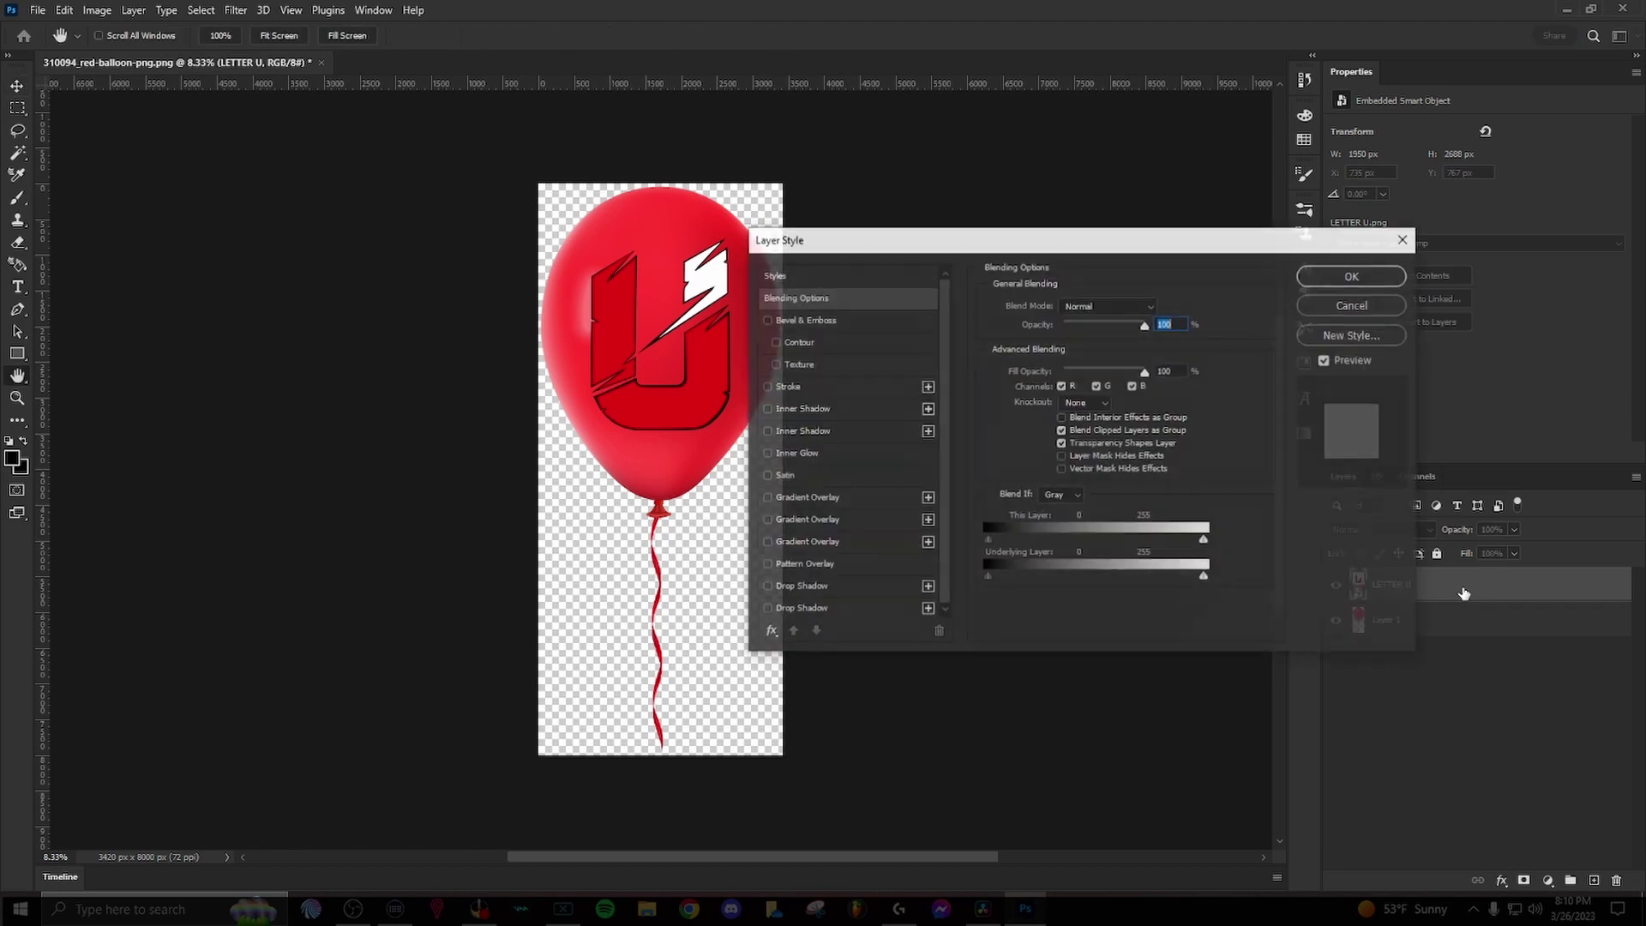
click(766, 387)
click(823, 392)
click(766, 477)
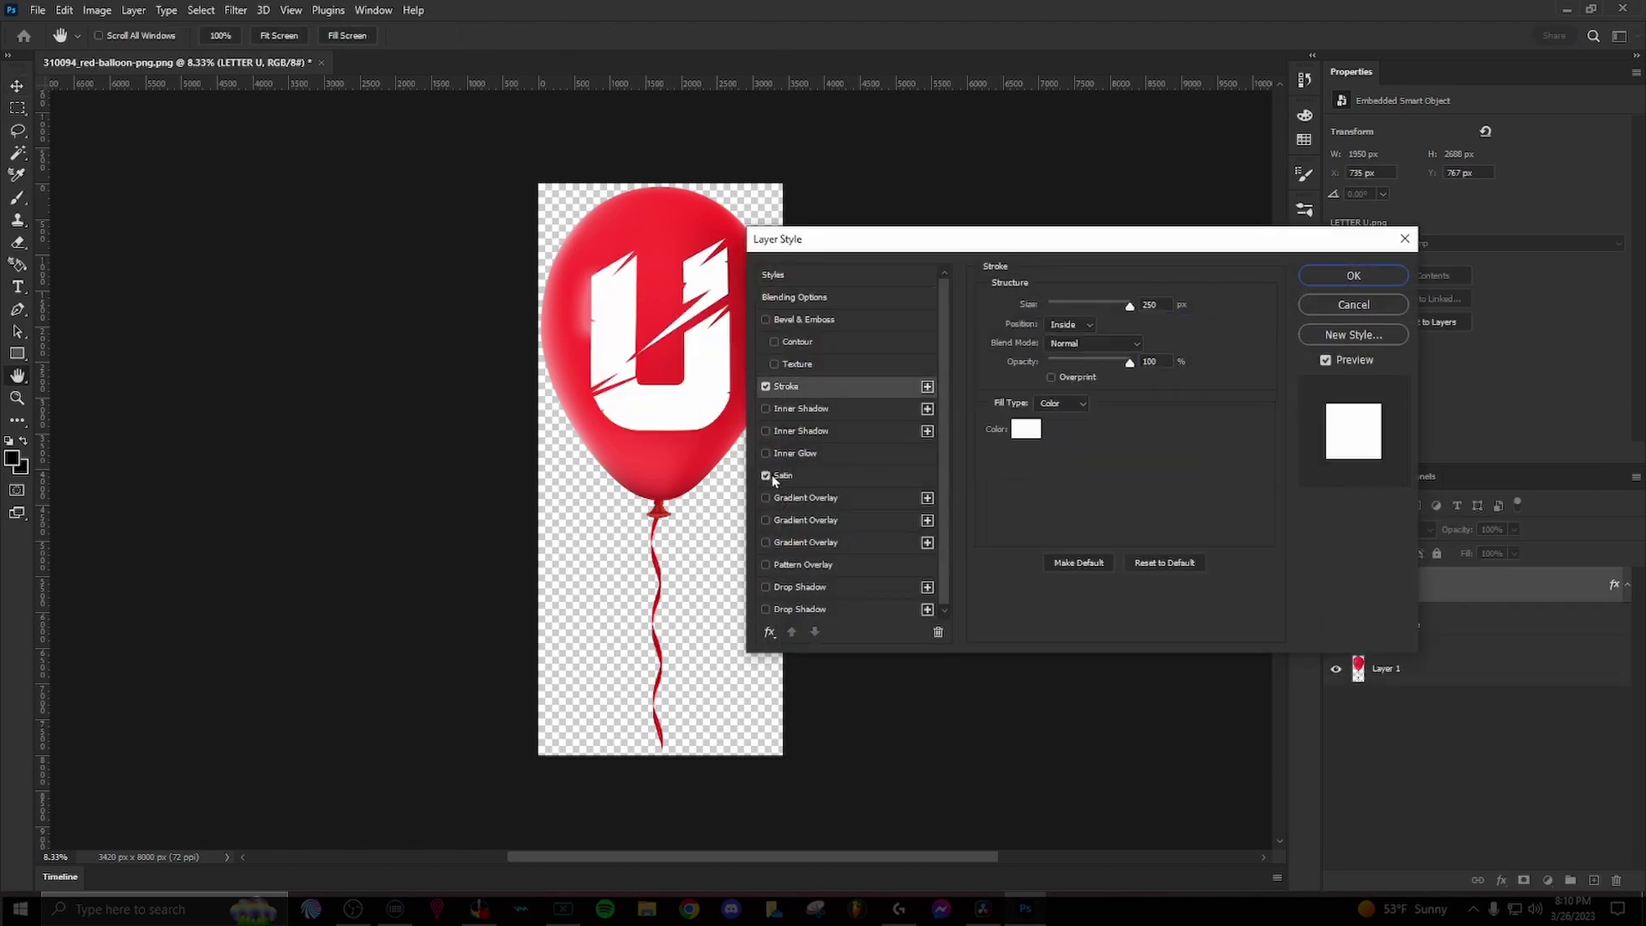
click(830, 478)
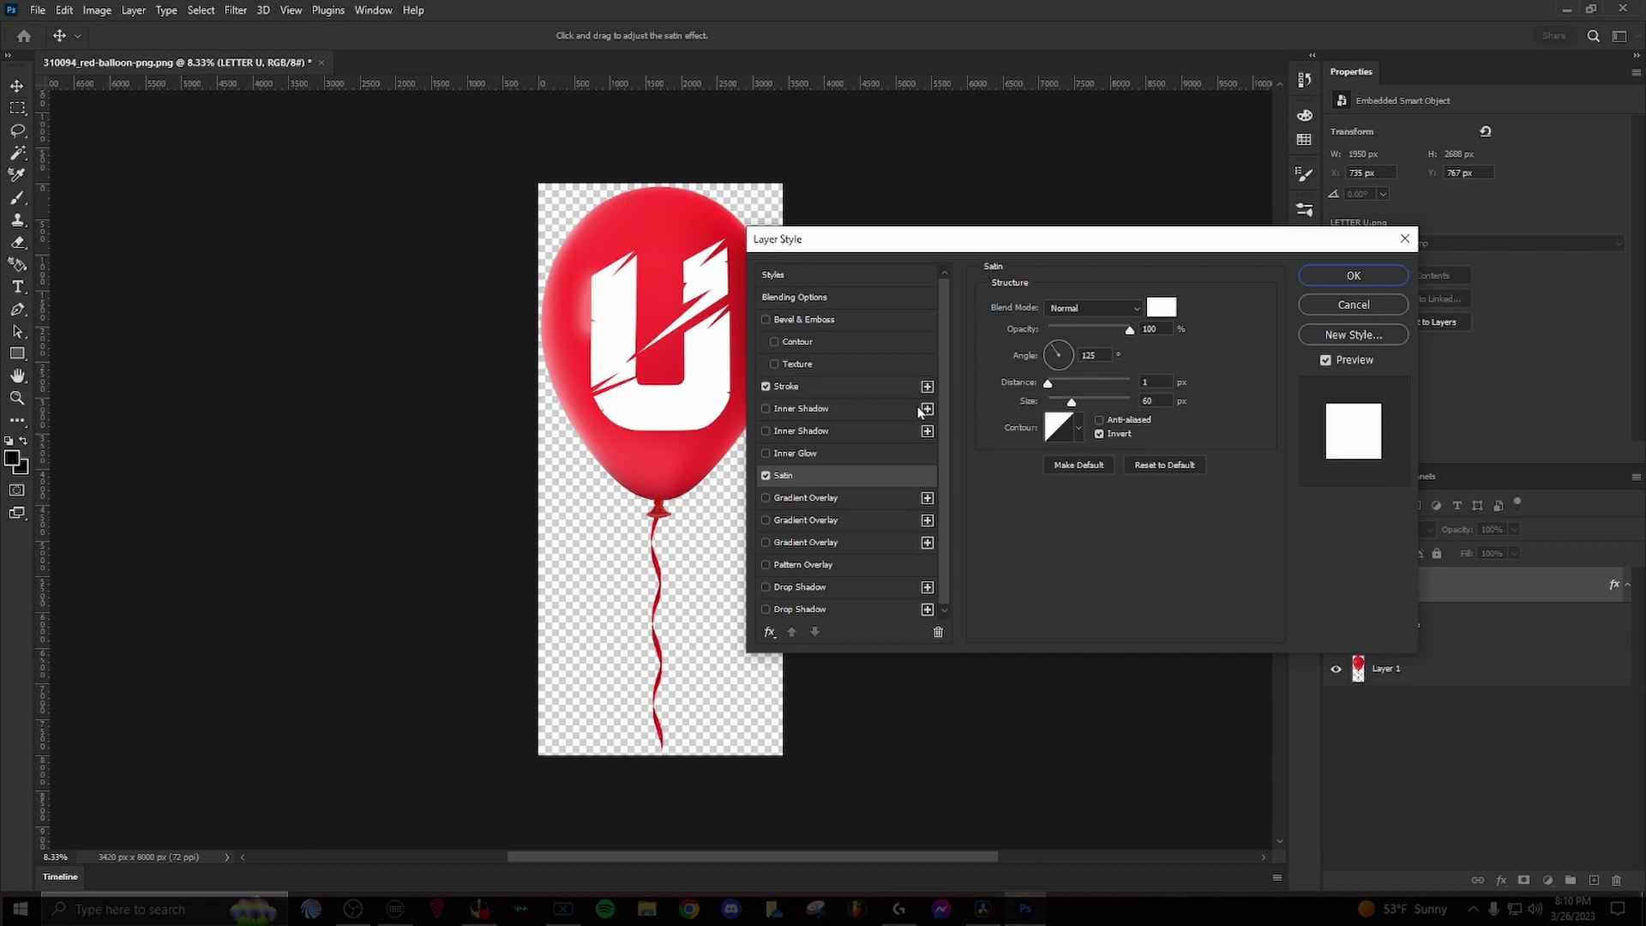
click(1322, 277)
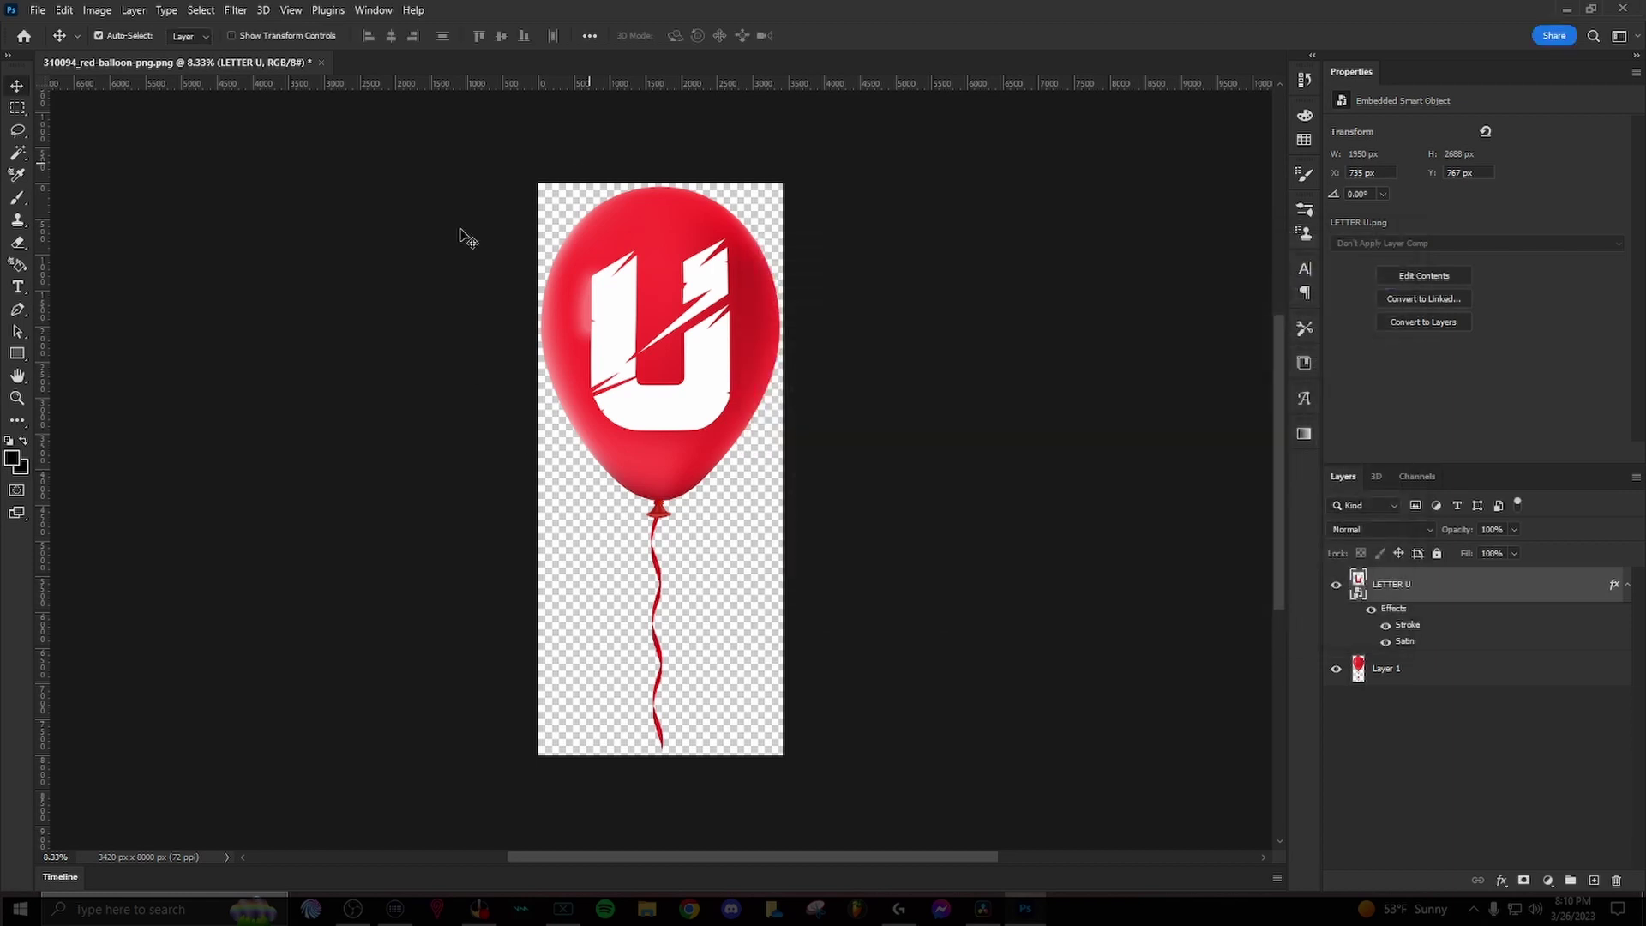
Step: Reduce the LETTER U layer's opacity to 61% and nudge the letter slightly upward on the balloon
click(1512, 531)
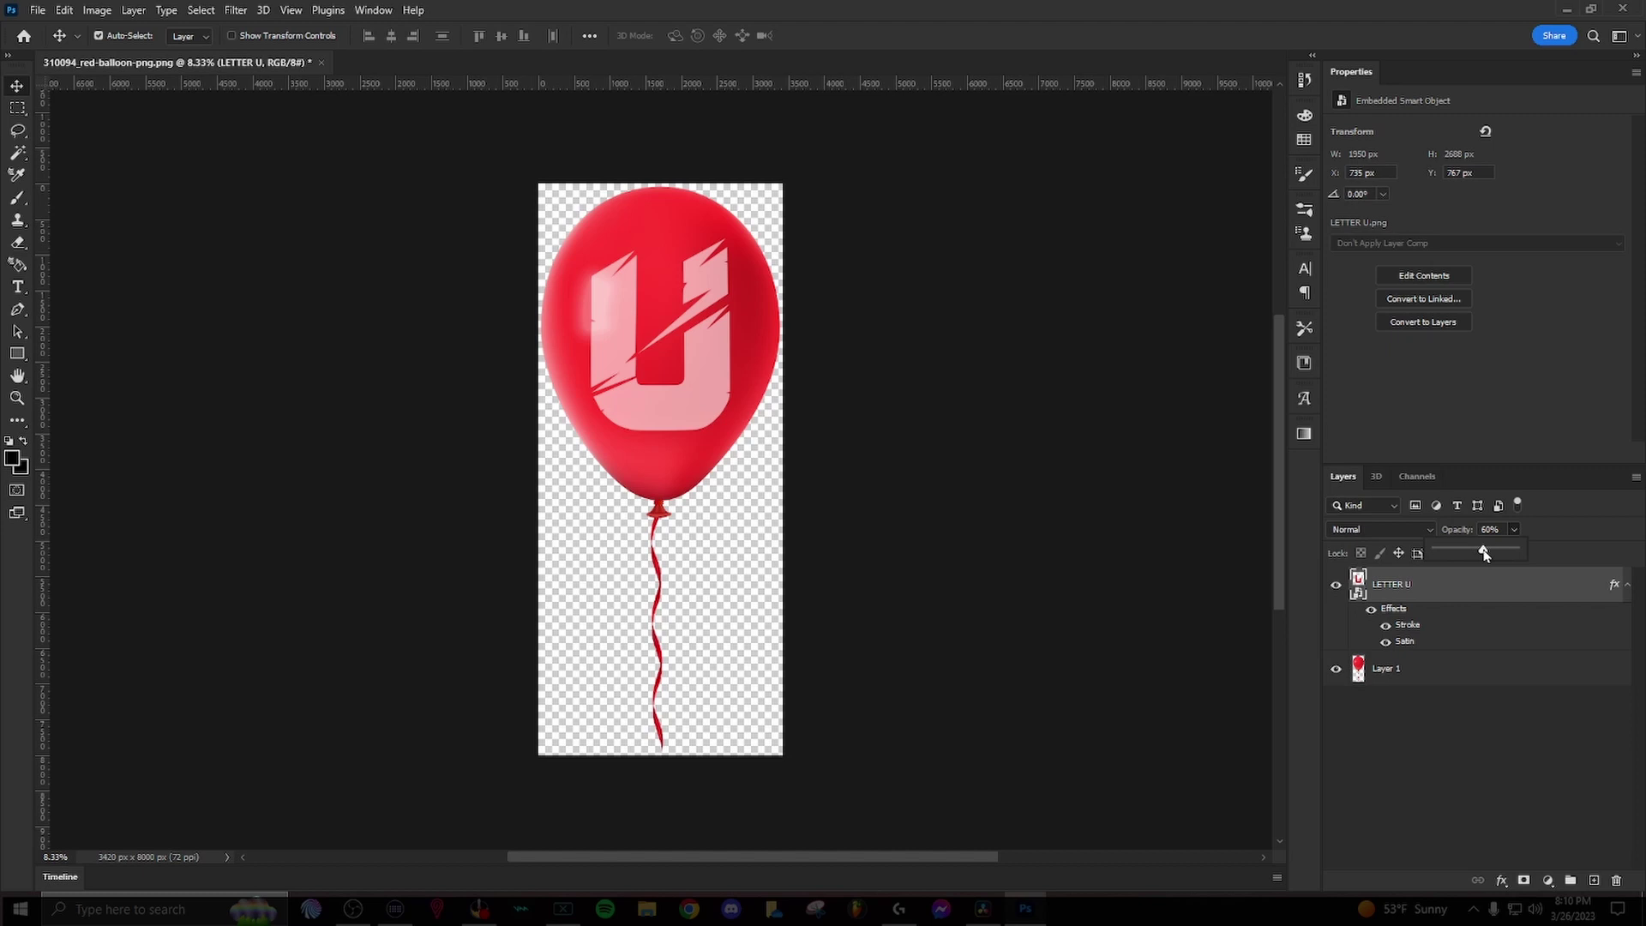
click(1513, 774)
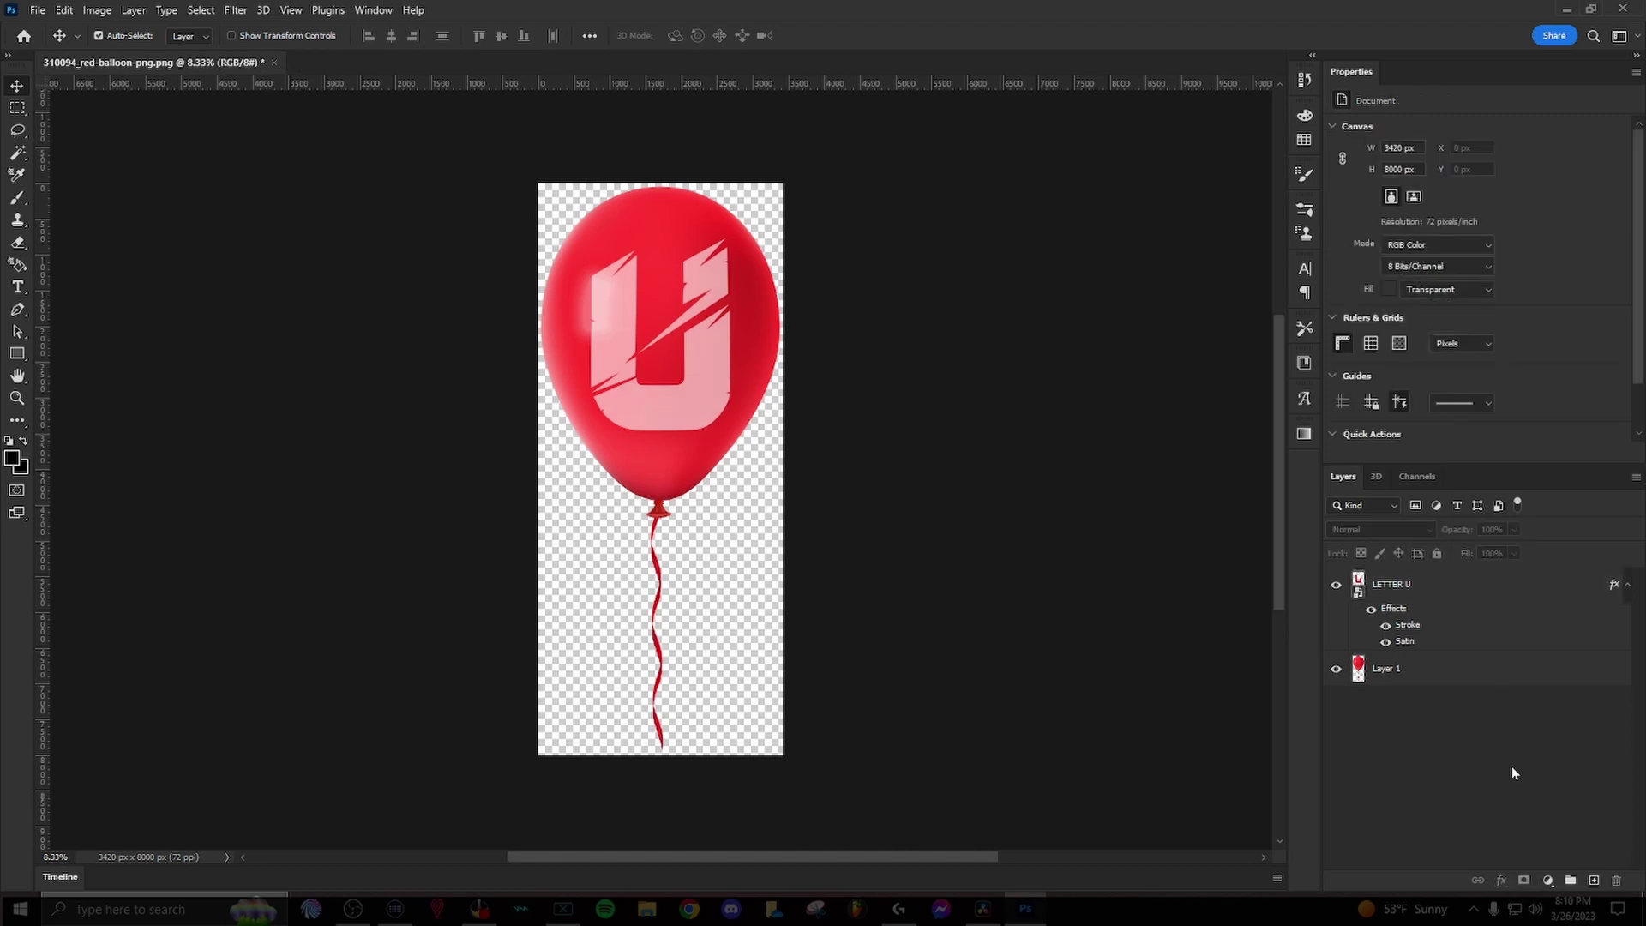
click(715, 405)
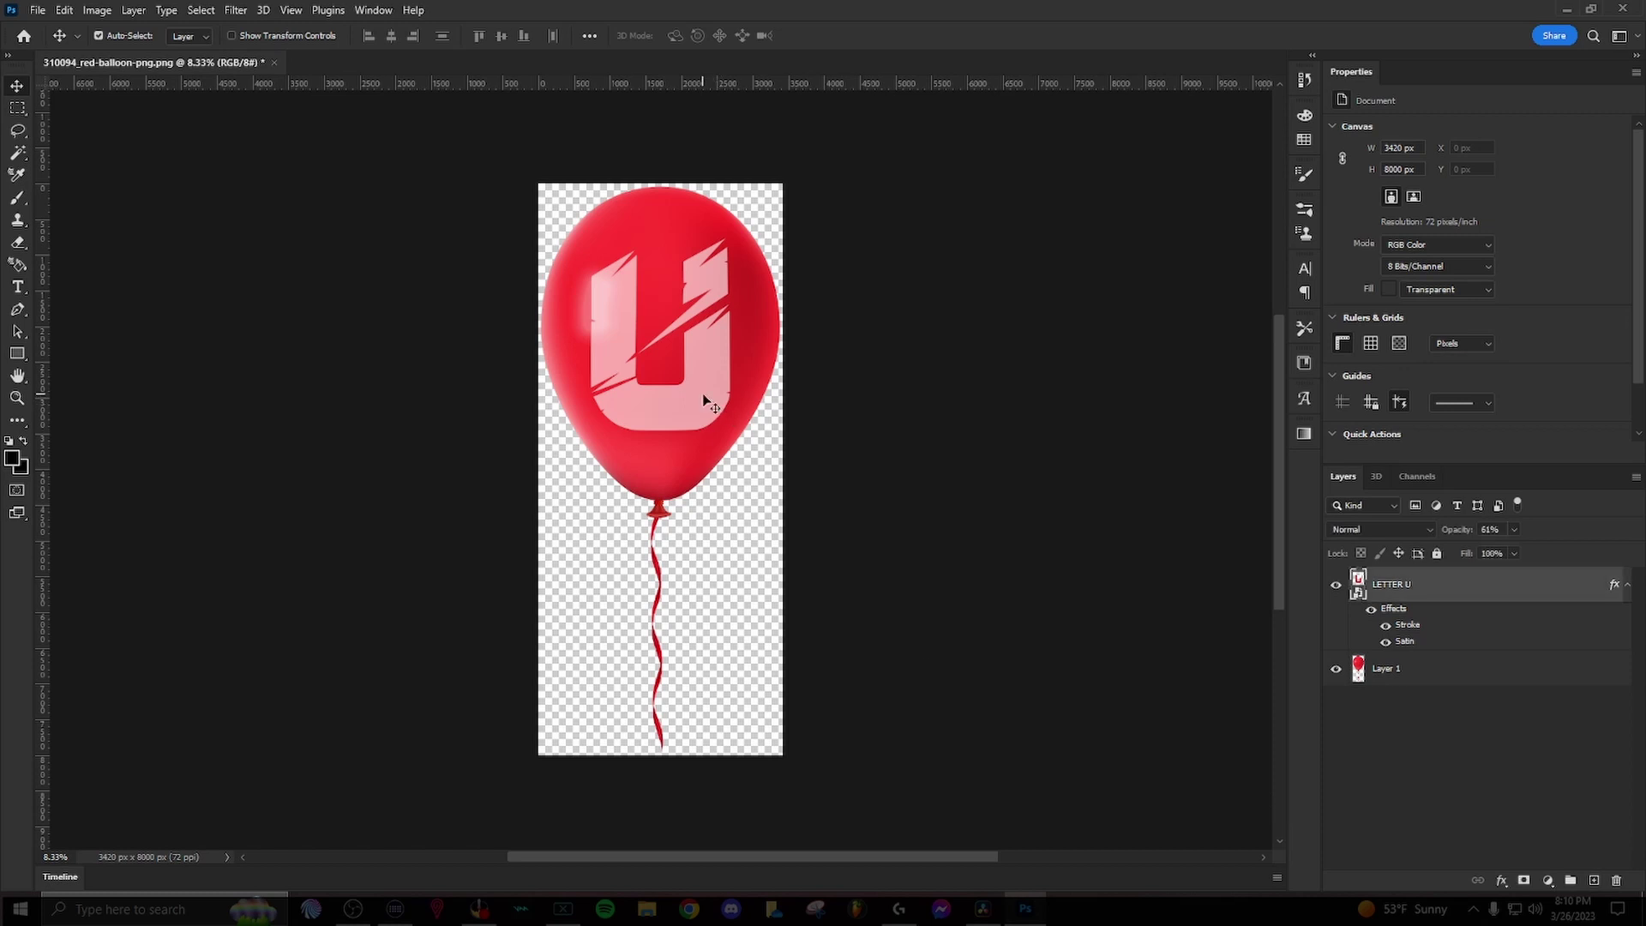
drag(703, 373, 702, 366)
click(874, 329)
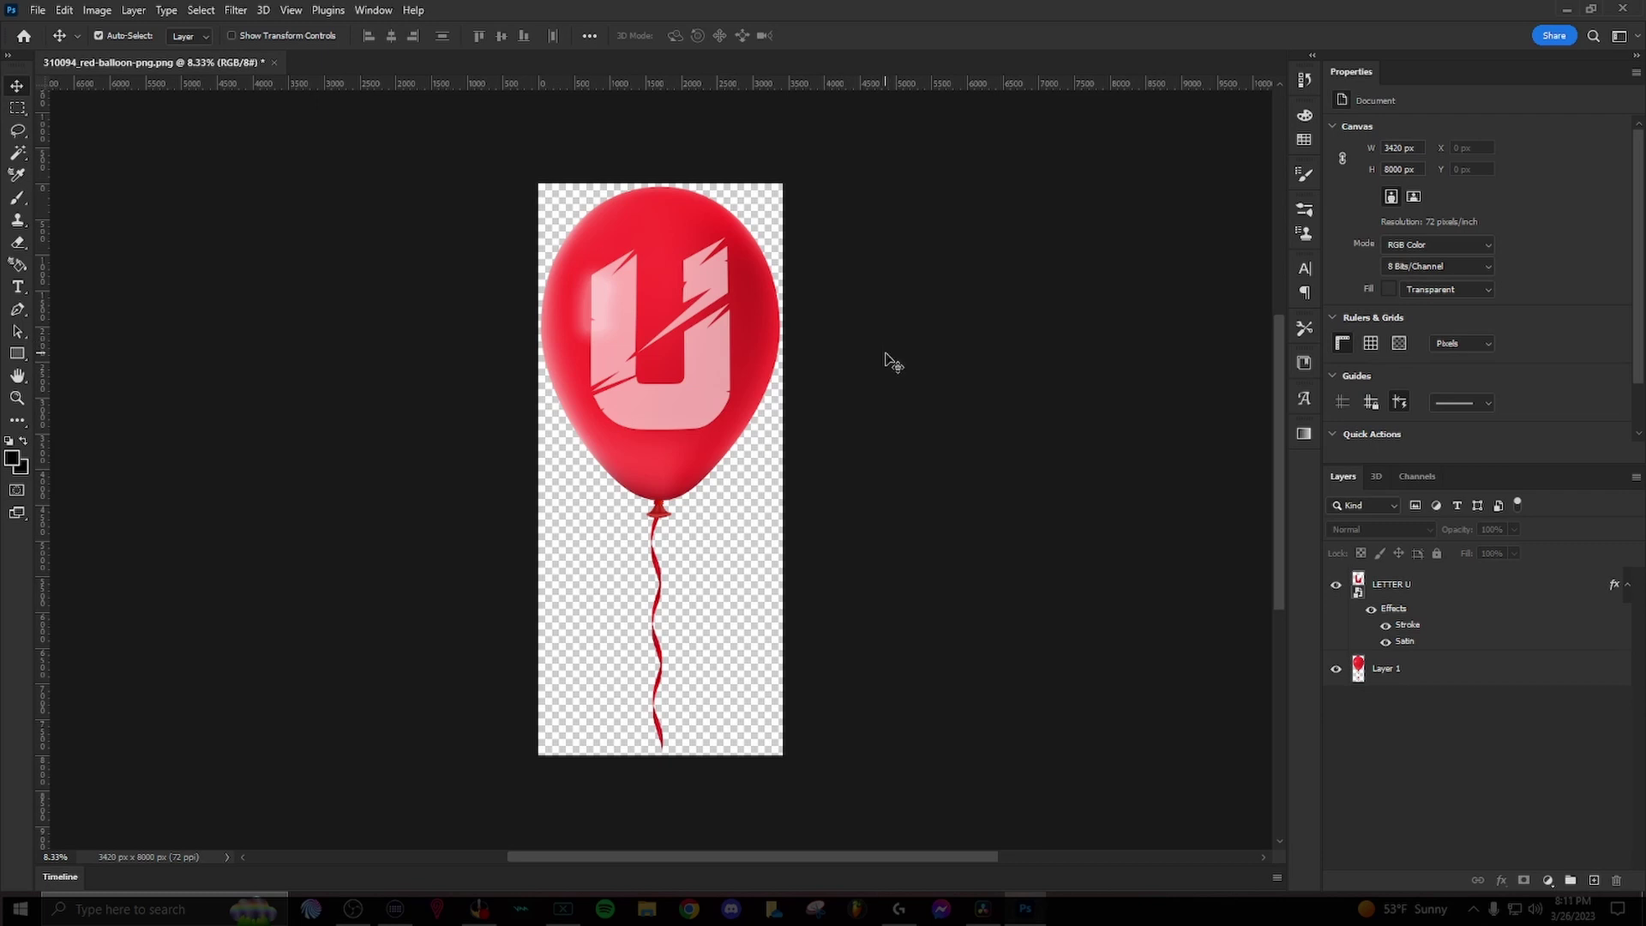
Step: Export the balloon to the desktop as a transparent PNG at 3420 × 8000 px named "u balloon"
key(ctrl+alt+shift+w)
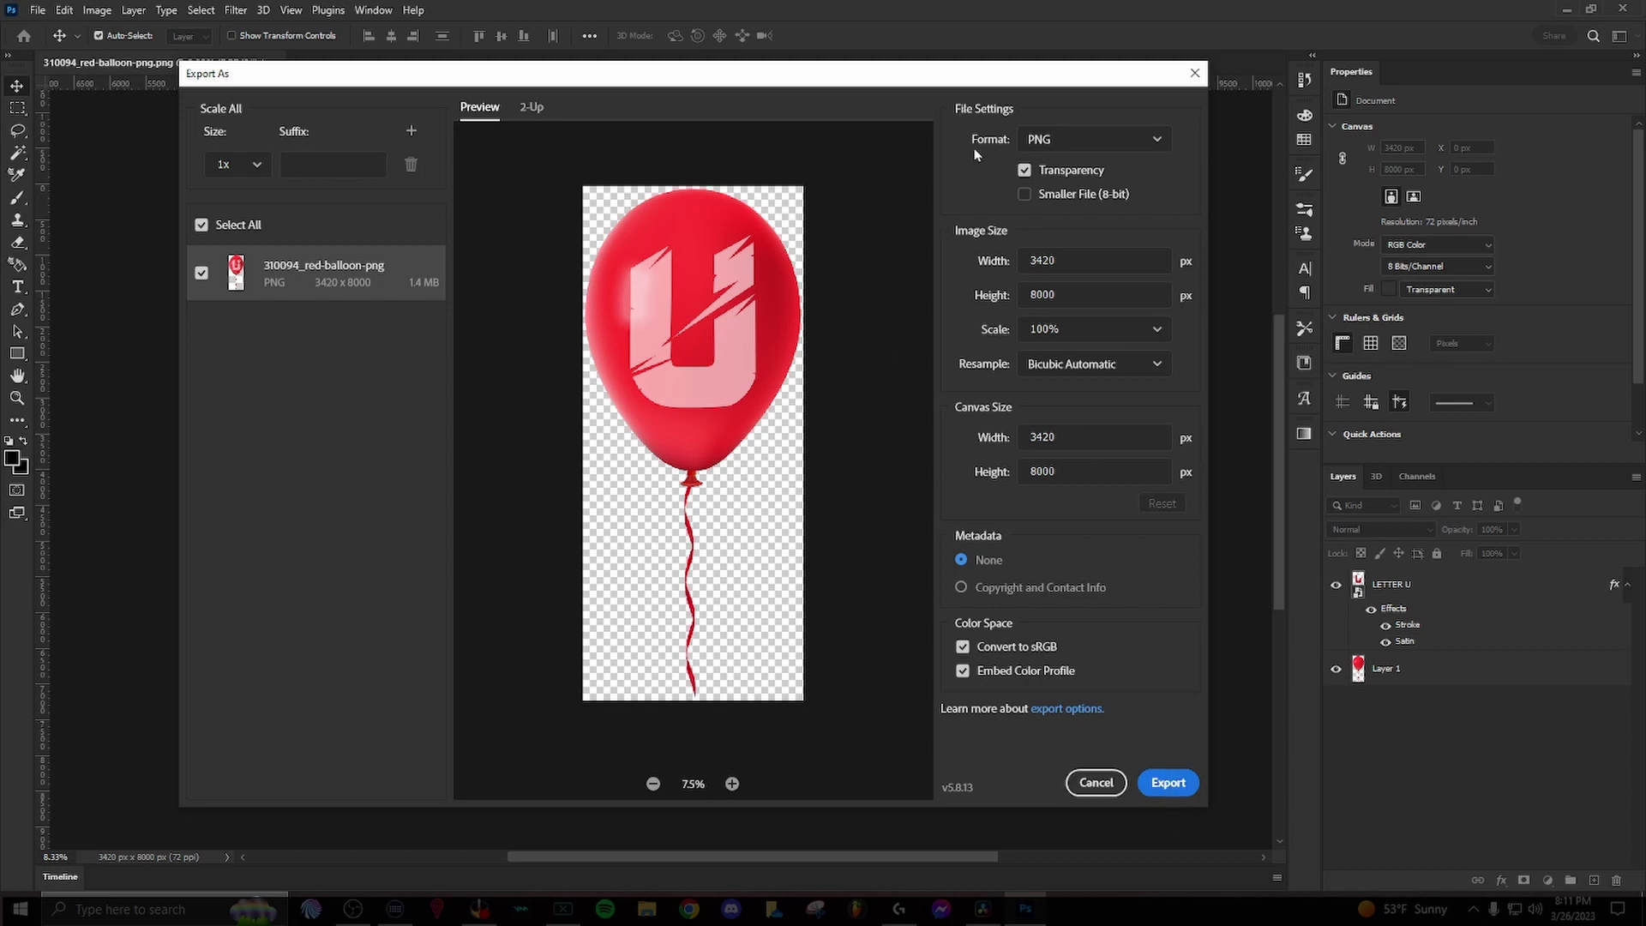
click(1041, 139)
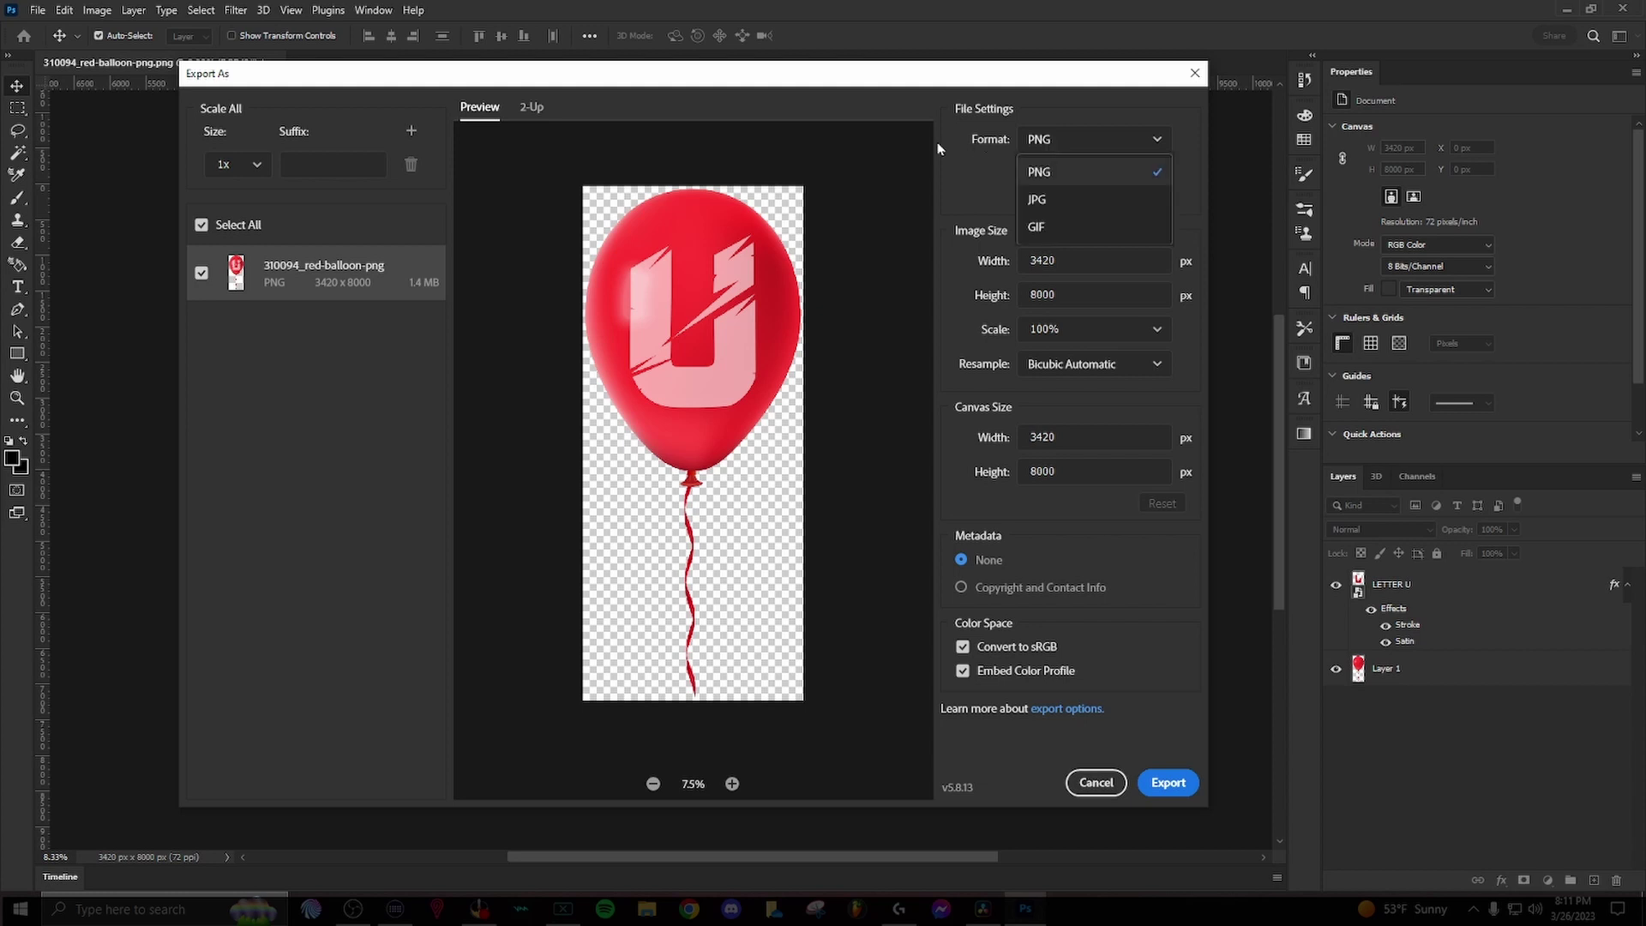
click(1012, 178)
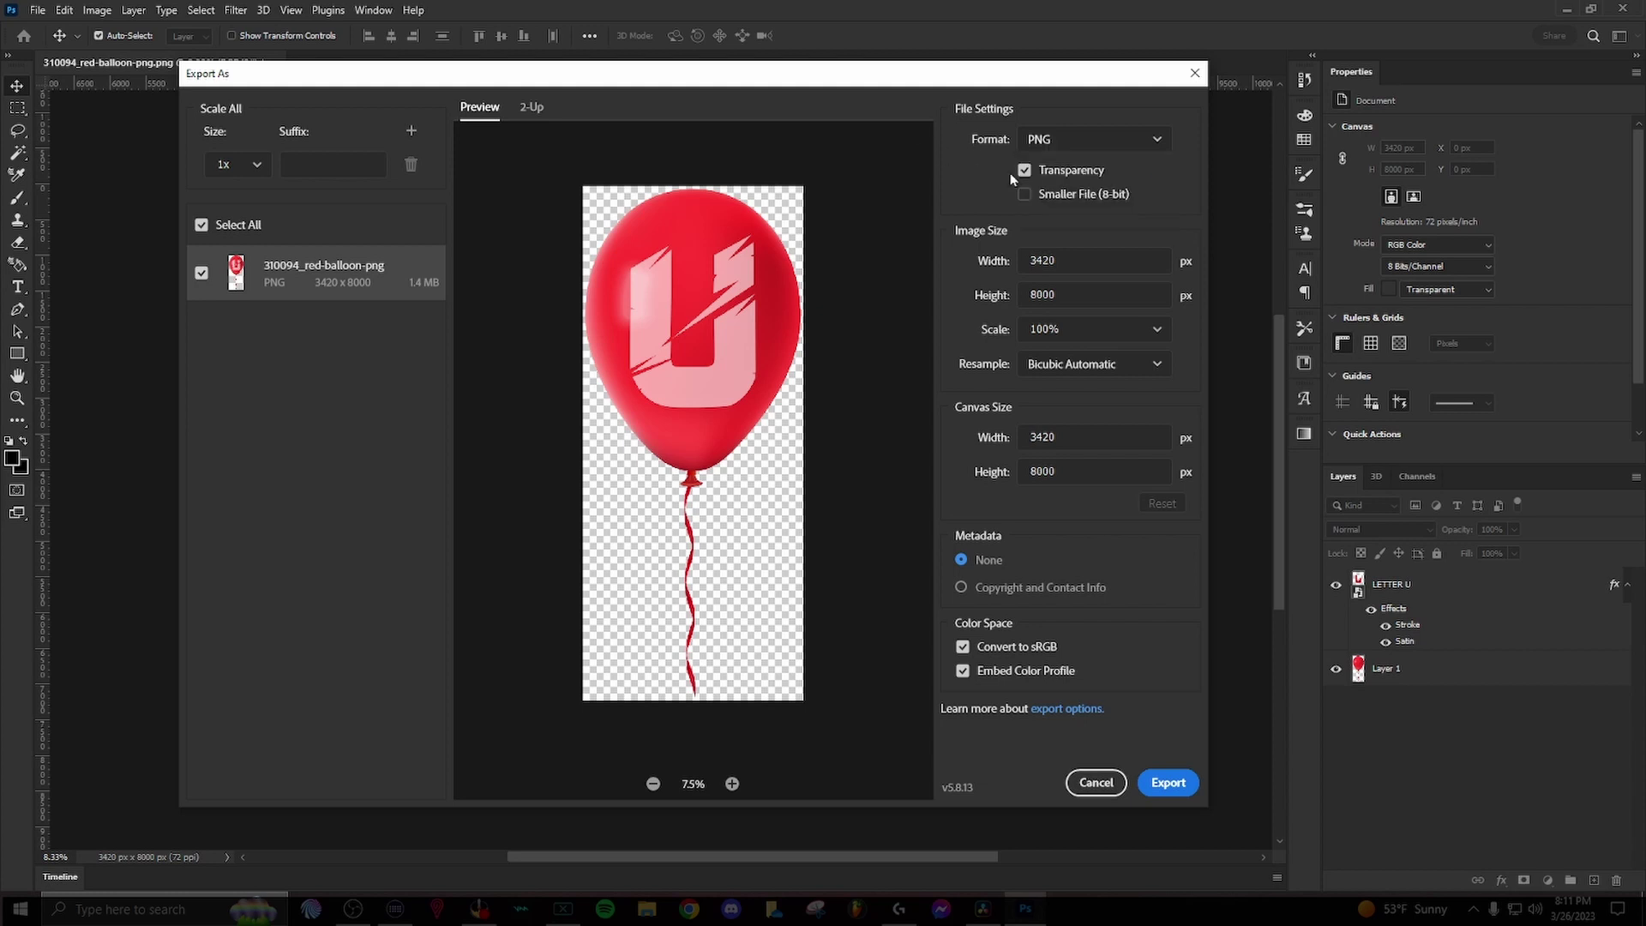
click(1168, 783)
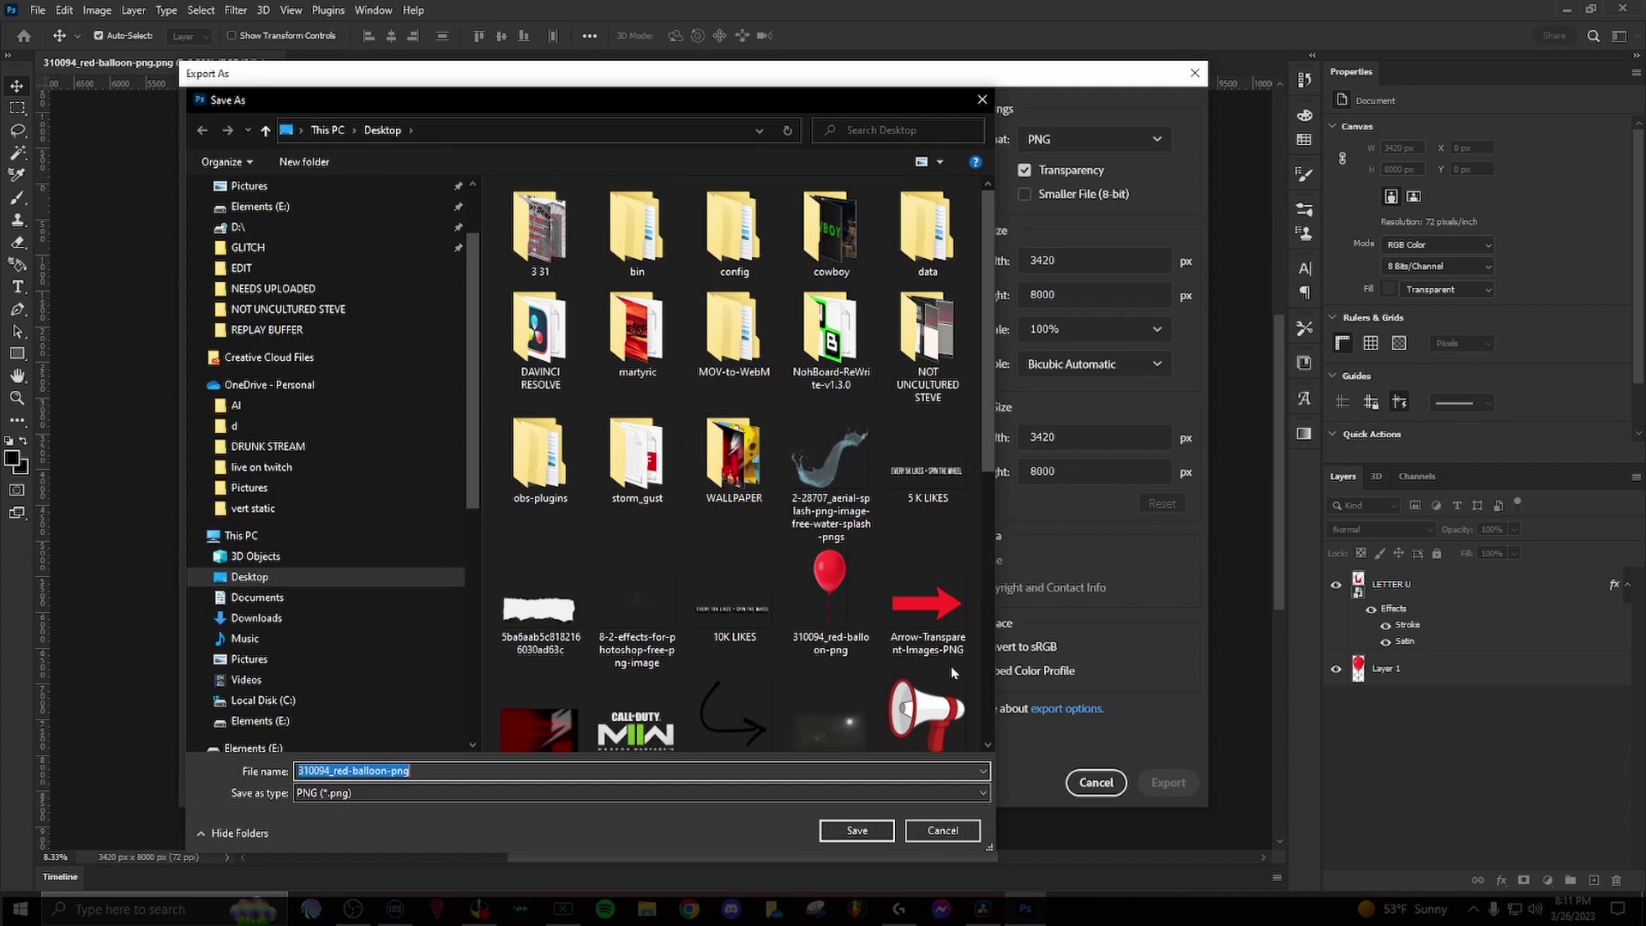
text(u balloon)
key(Return)
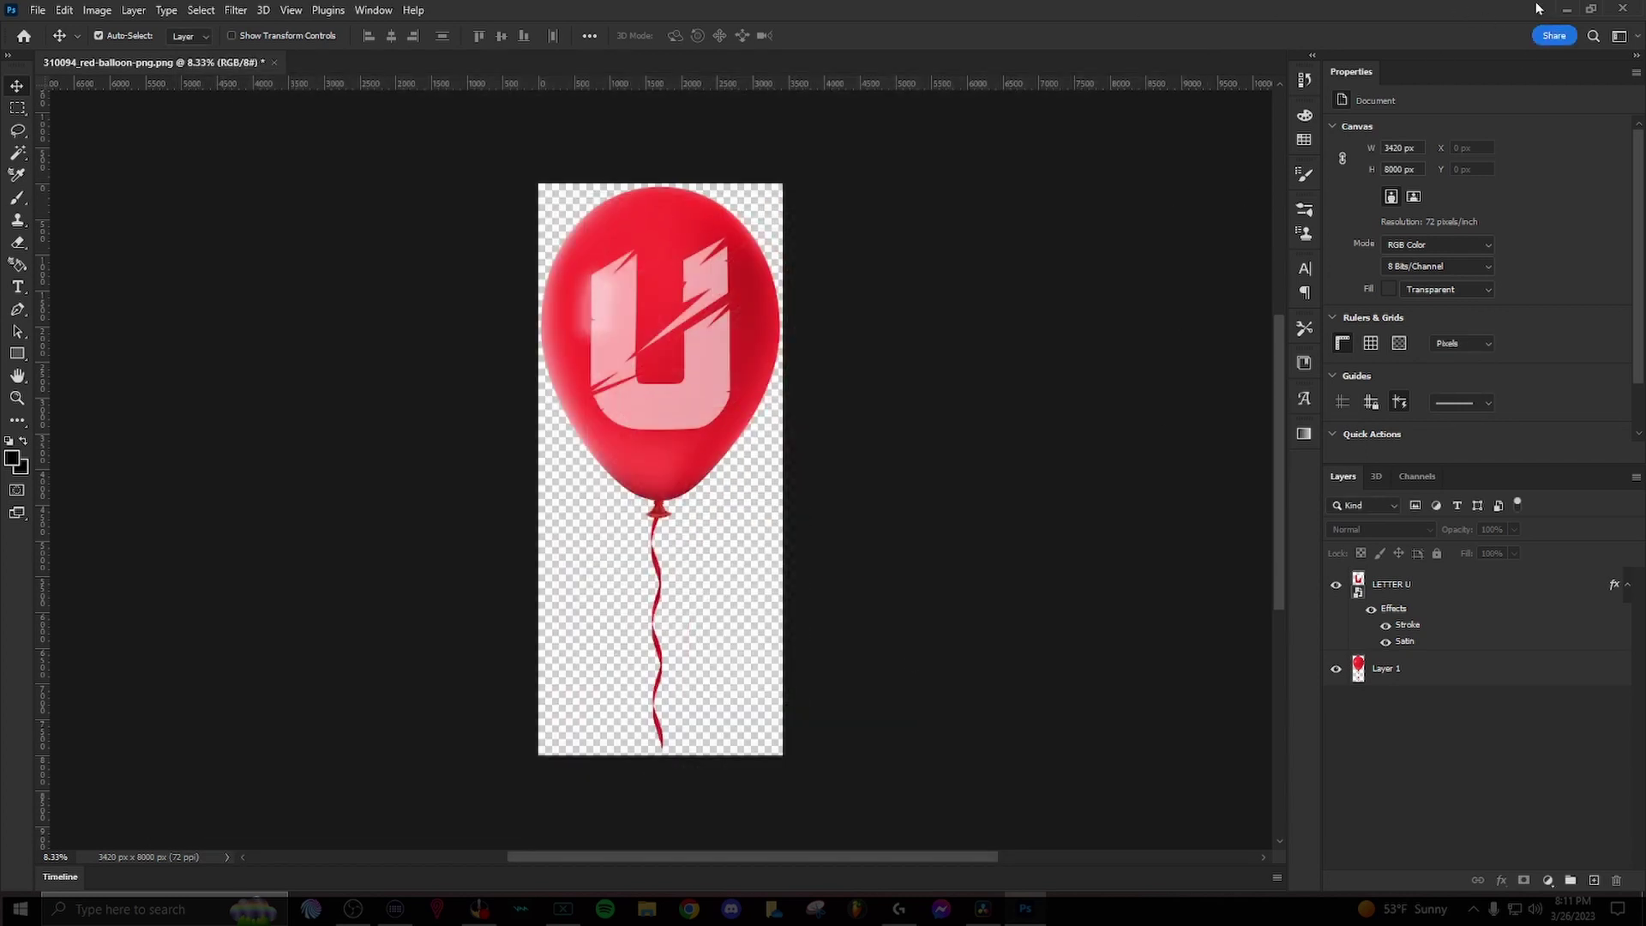
Step: Switch to DaVinci Resolve and import the u balloon image from the desktop into the media pool
click(1566, 9)
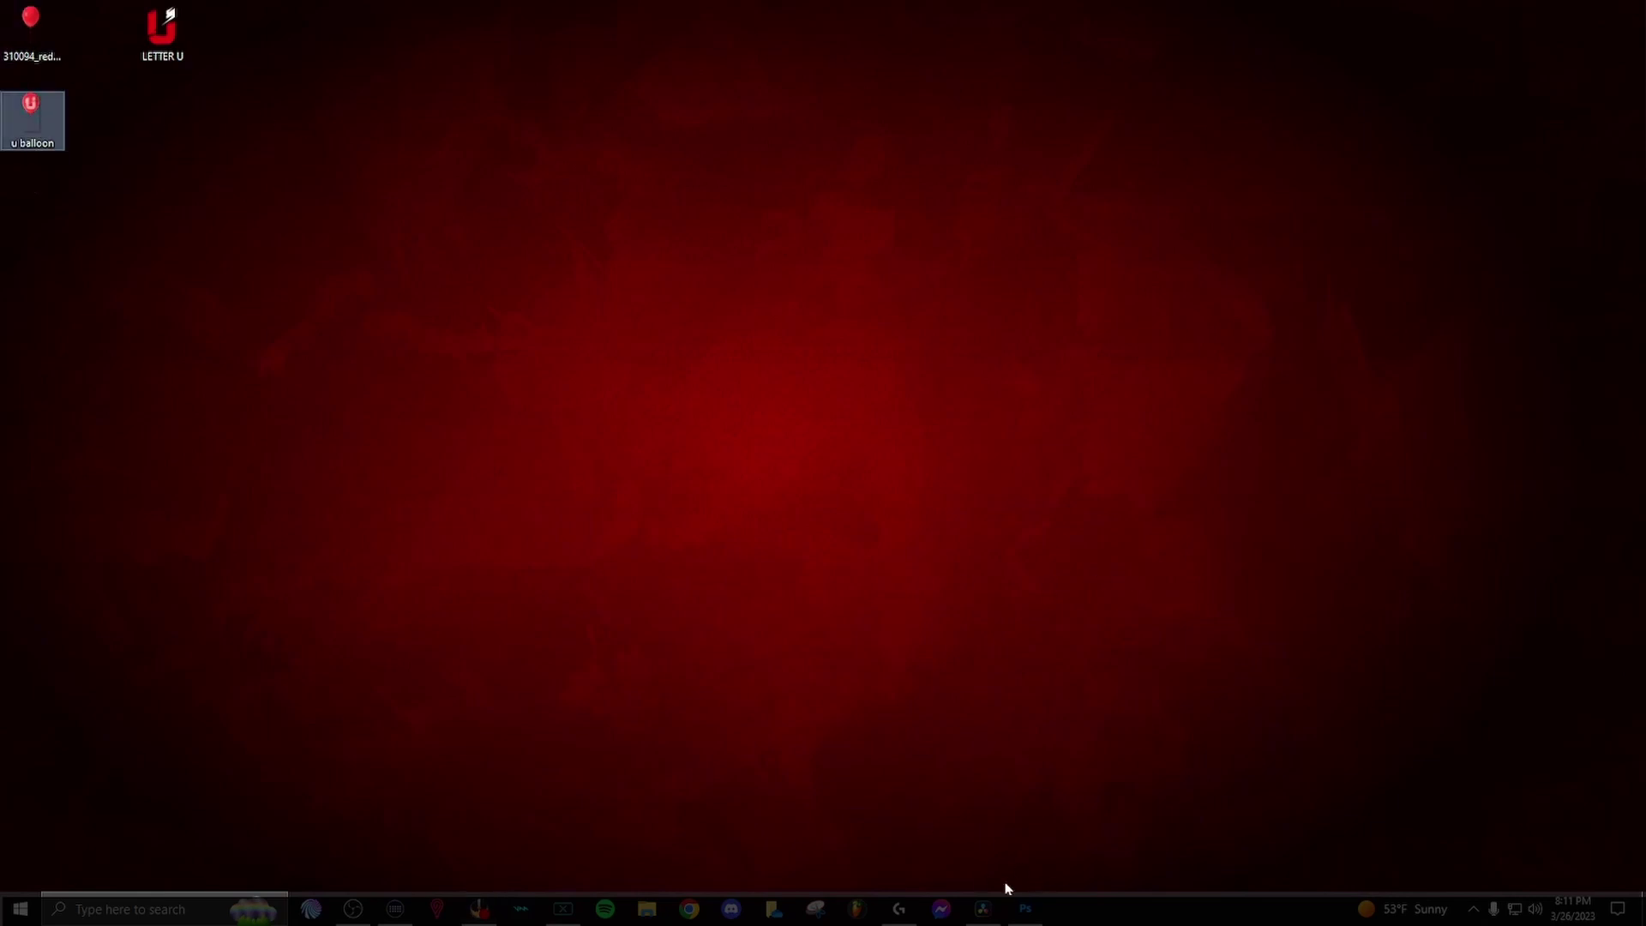
click(984, 908)
double_click(703, 9)
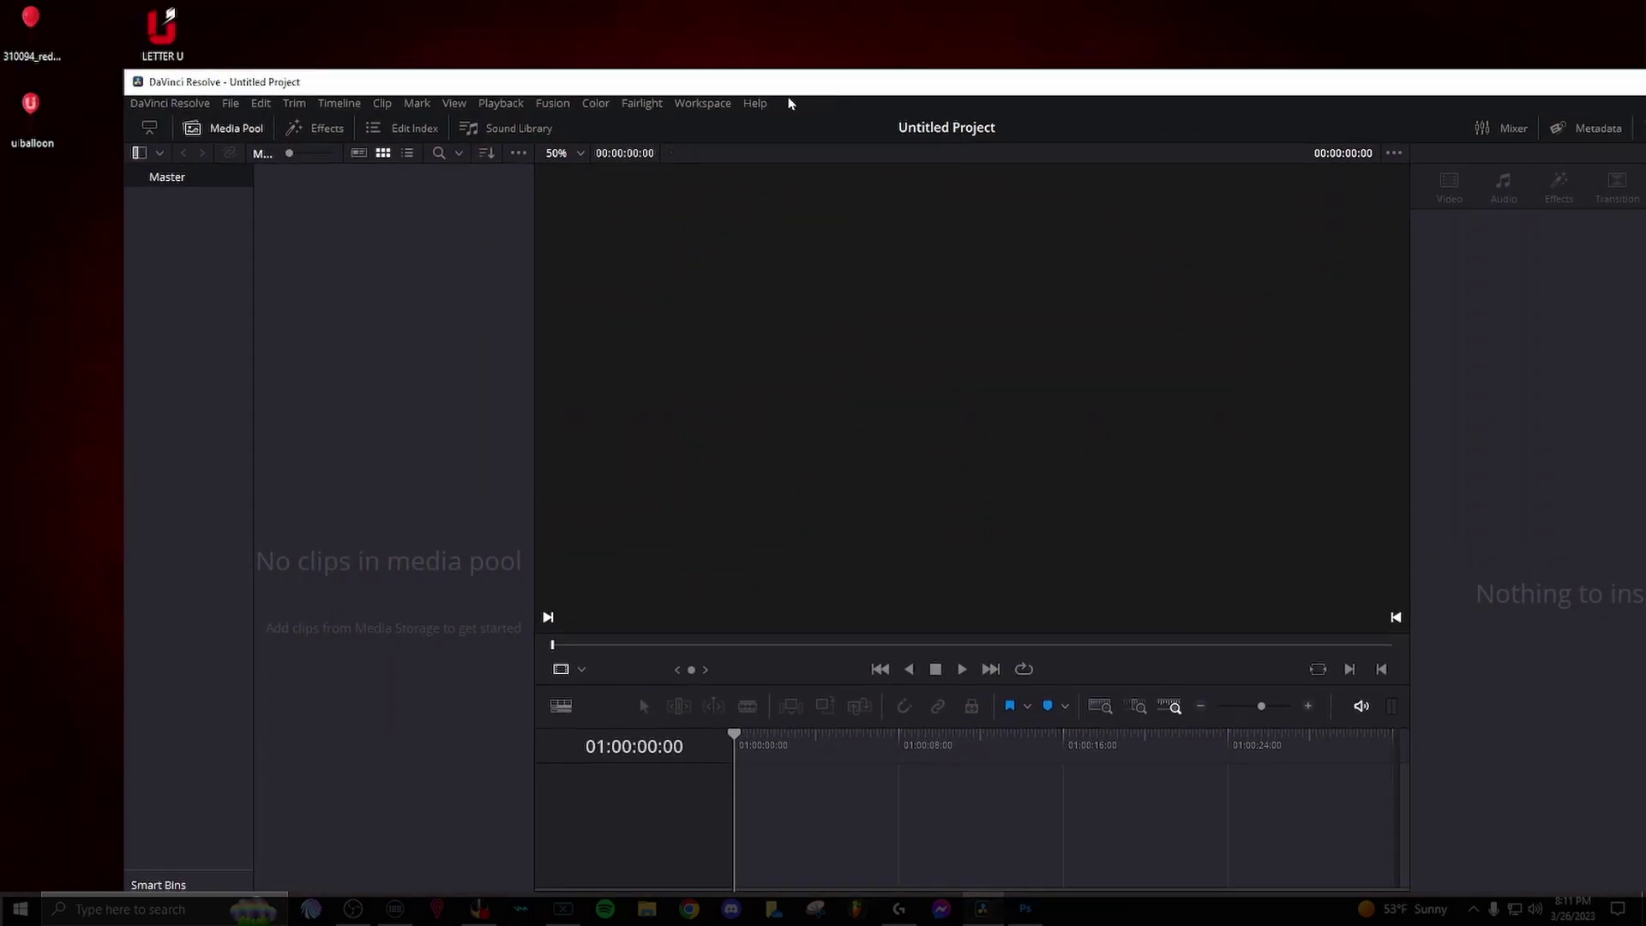
drag(31, 108, 359, 347)
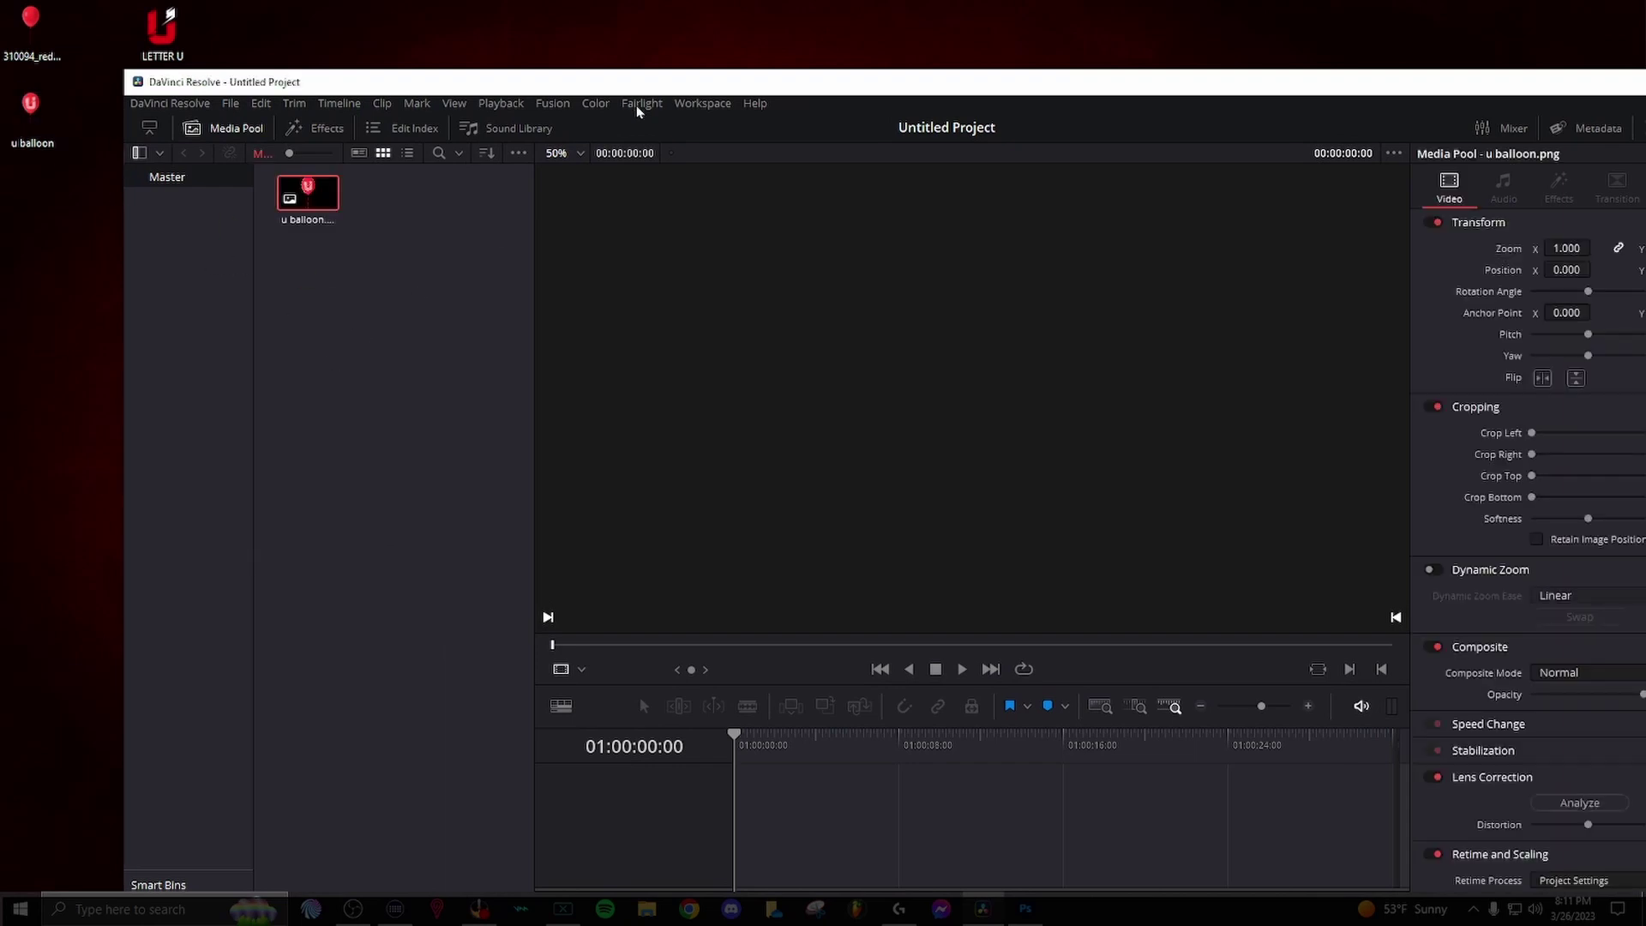
double_click(649, 83)
Step: Place u balloon.png at the start of a new timeline and hide the media pool
click(183, 123)
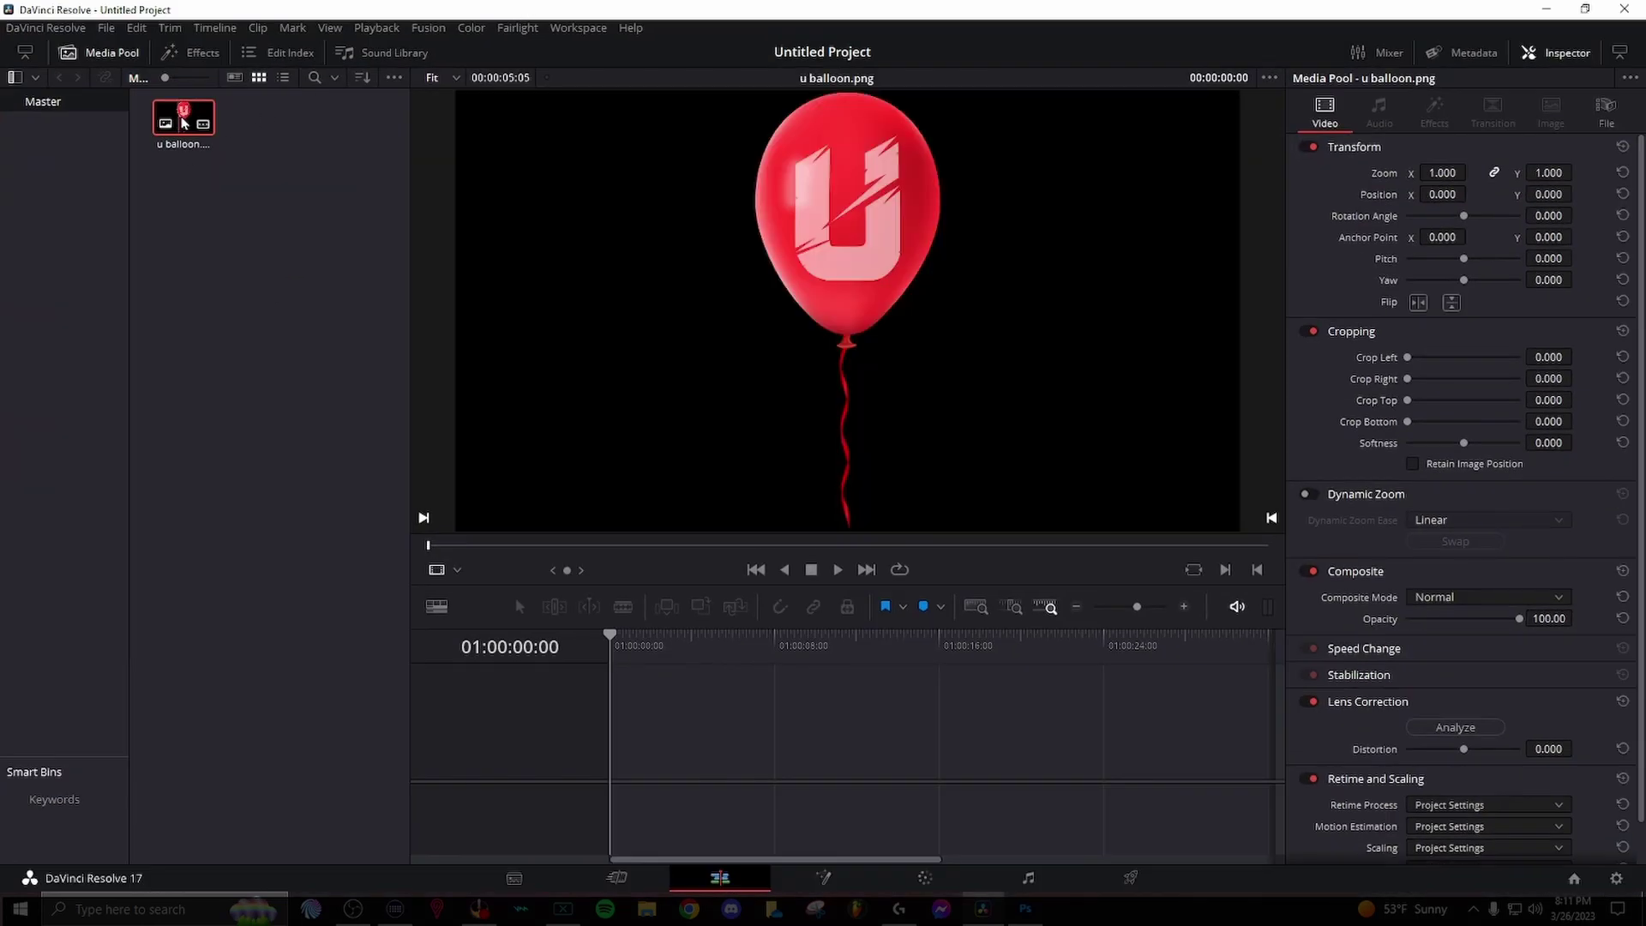
drag(183, 122, 643, 751)
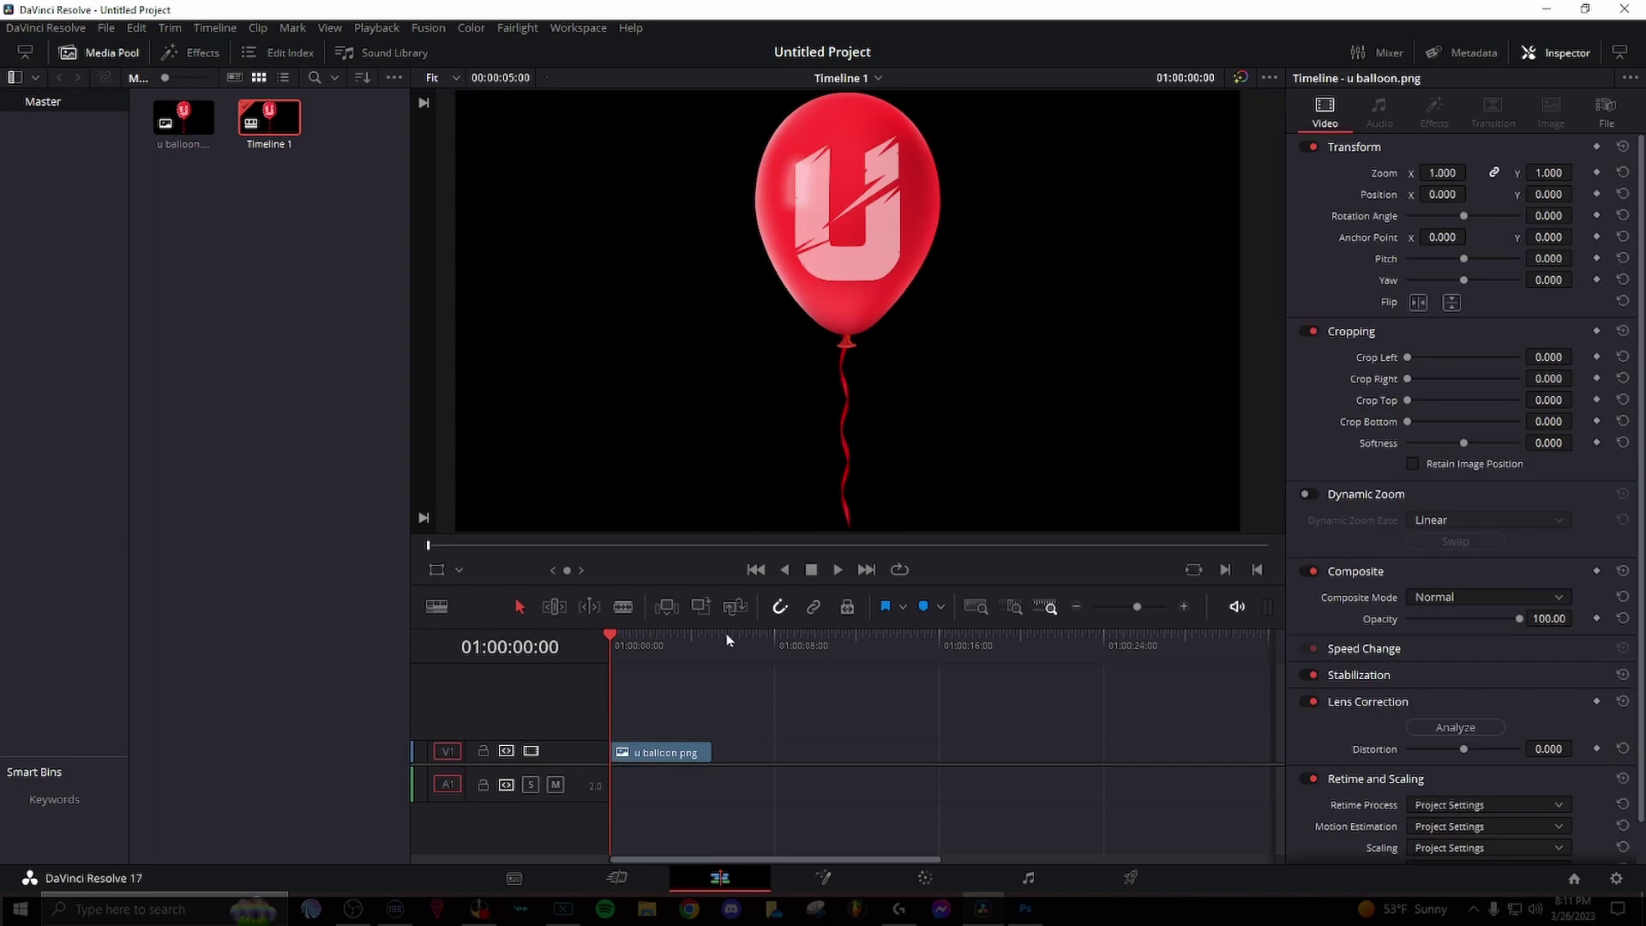
click(301, 185)
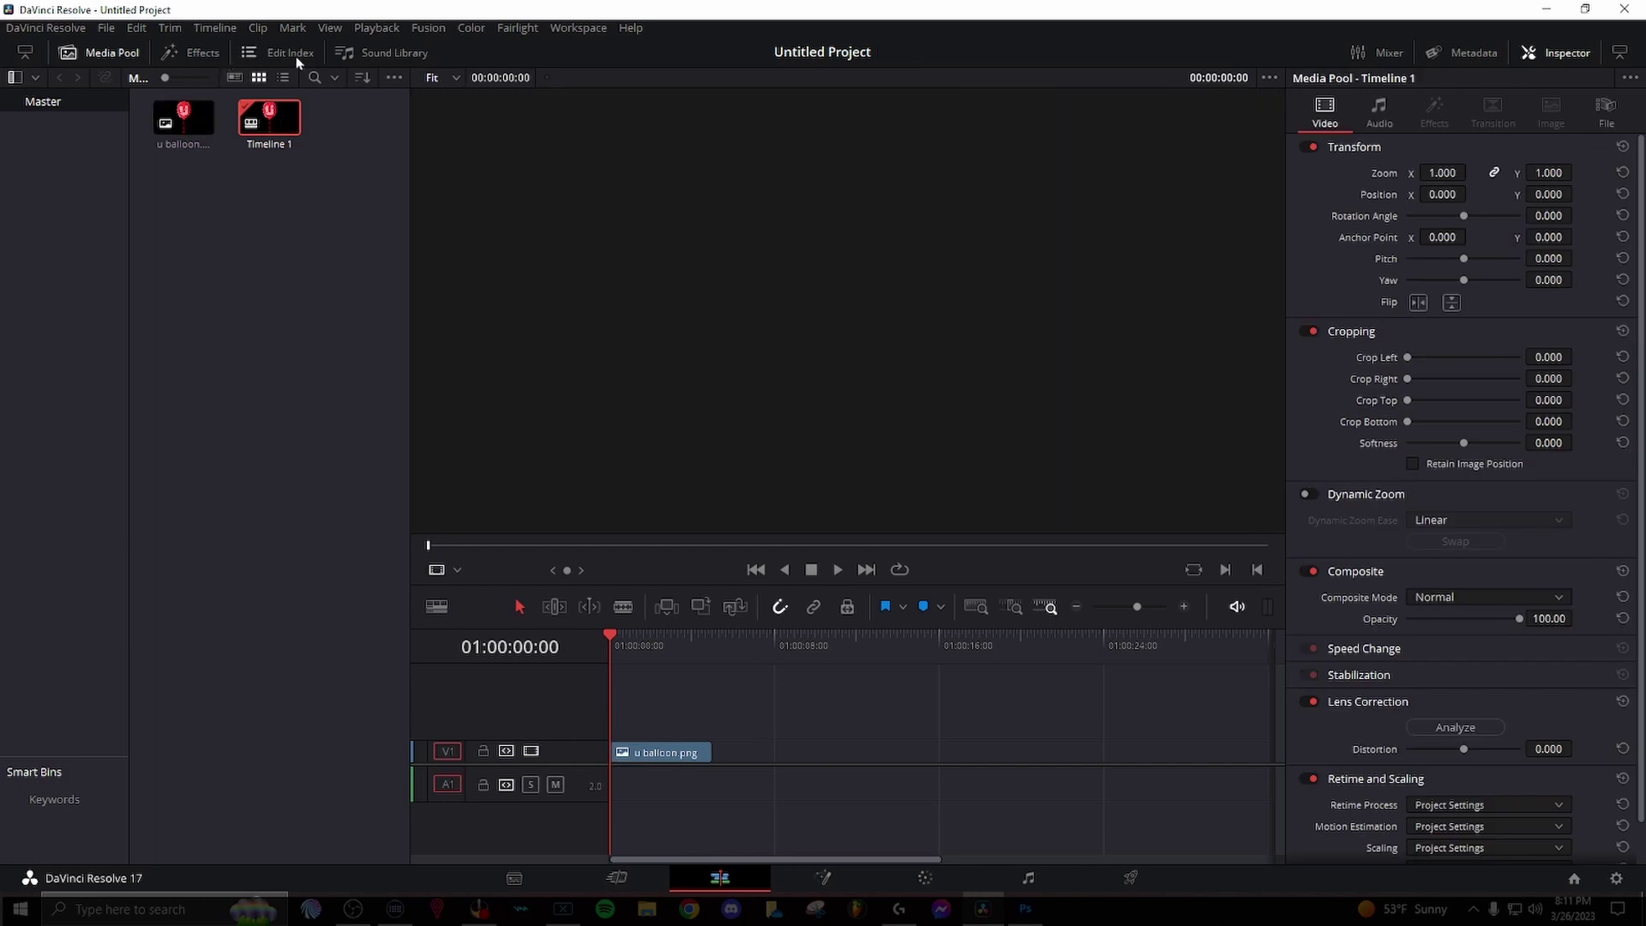
click(93, 53)
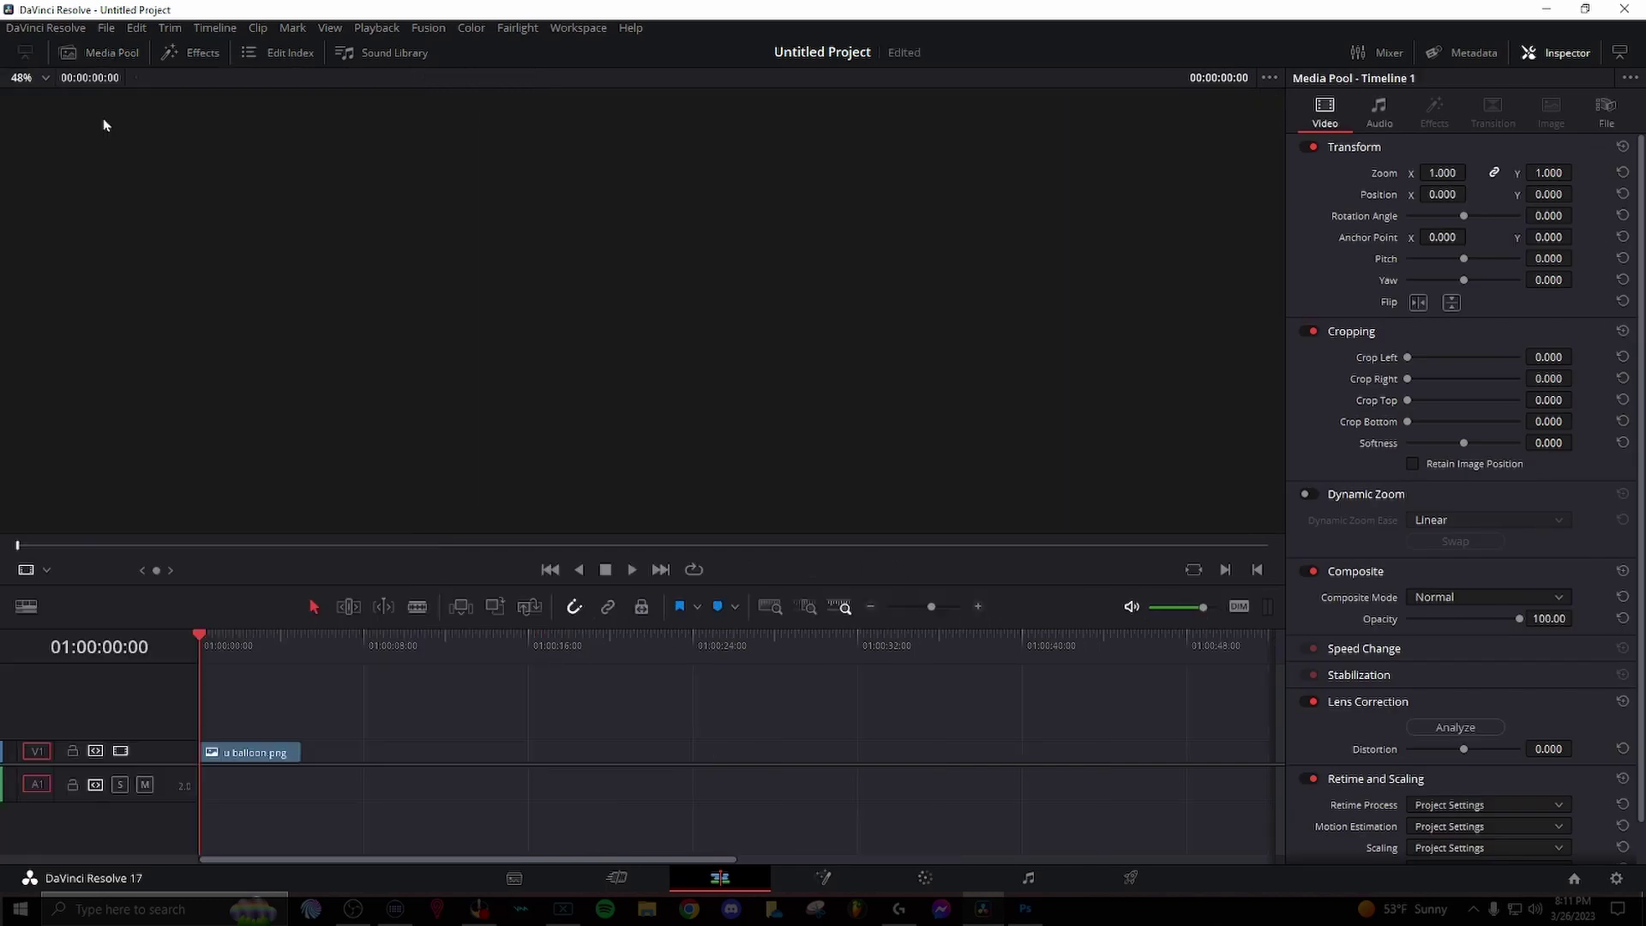
Step: Open the balloon clip in Fusion and add a Camera Shake node between MediaIn1 and MediaOut1
click(237, 651)
click(269, 758)
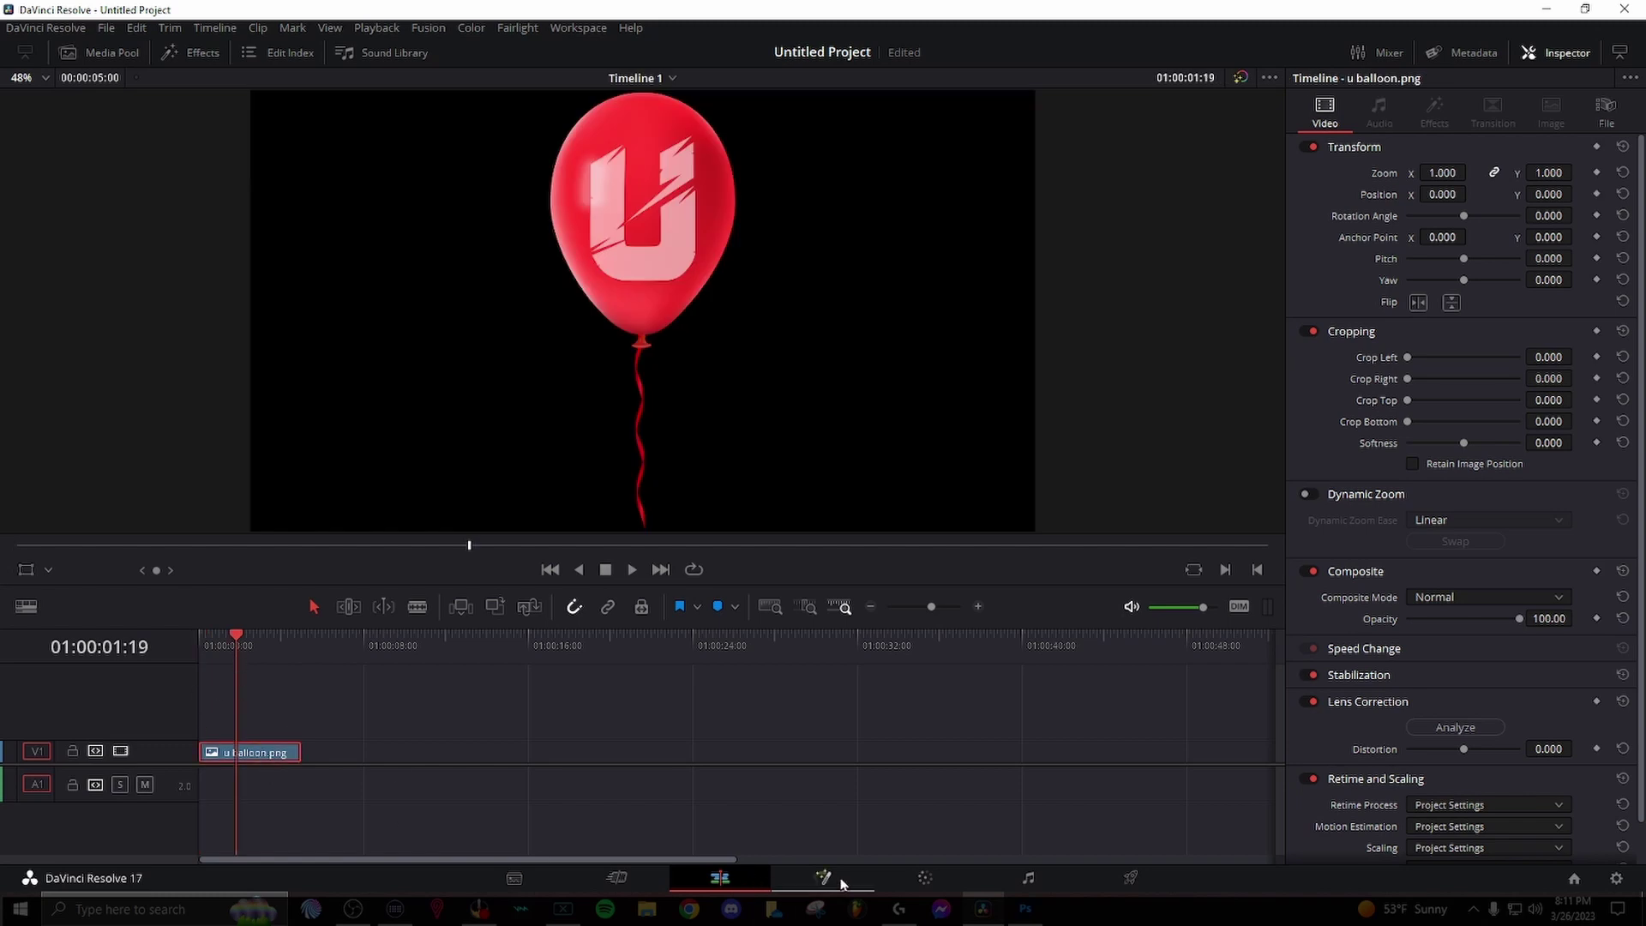
click(823, 880)
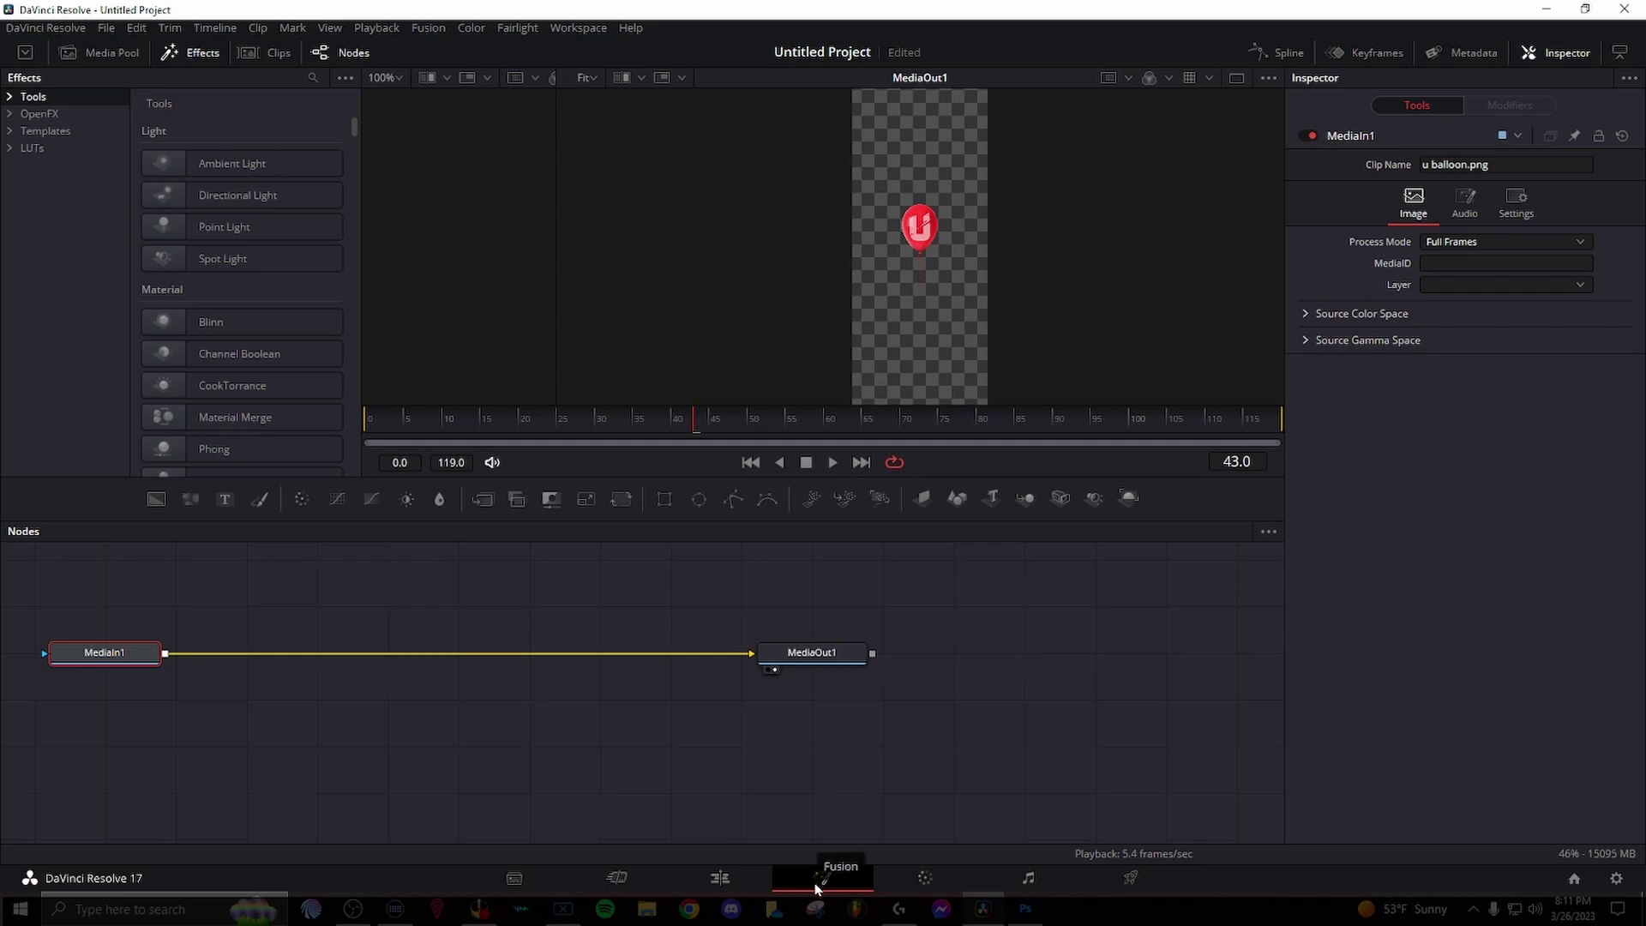
key(shift+space)
text(Camera Shake)
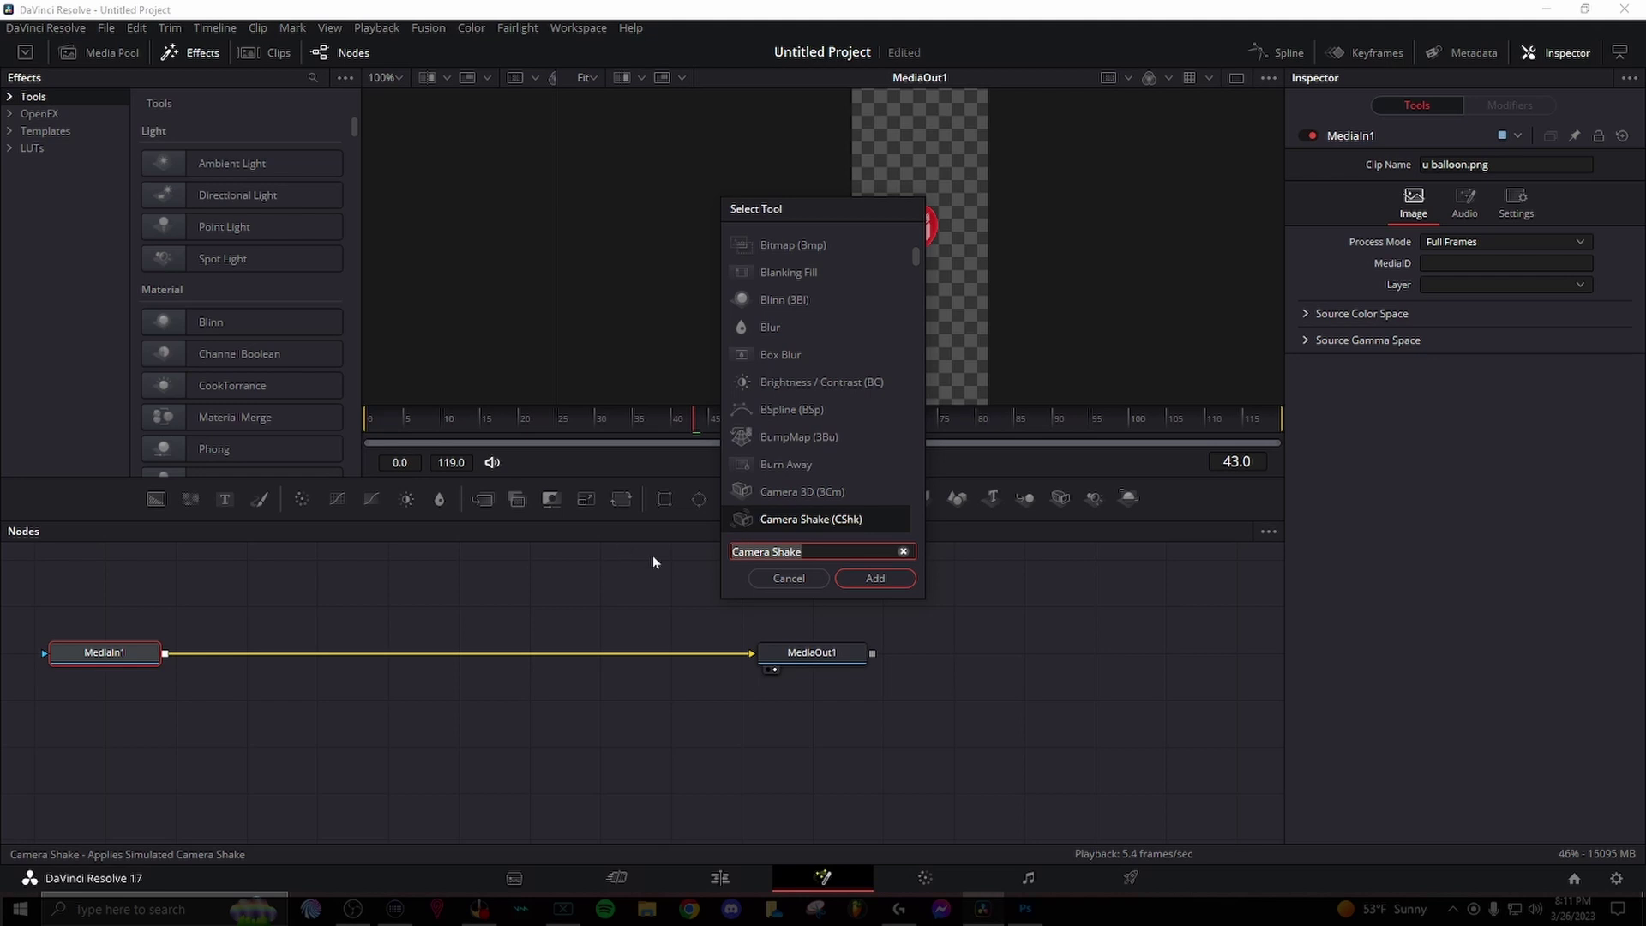
click(855, 581)
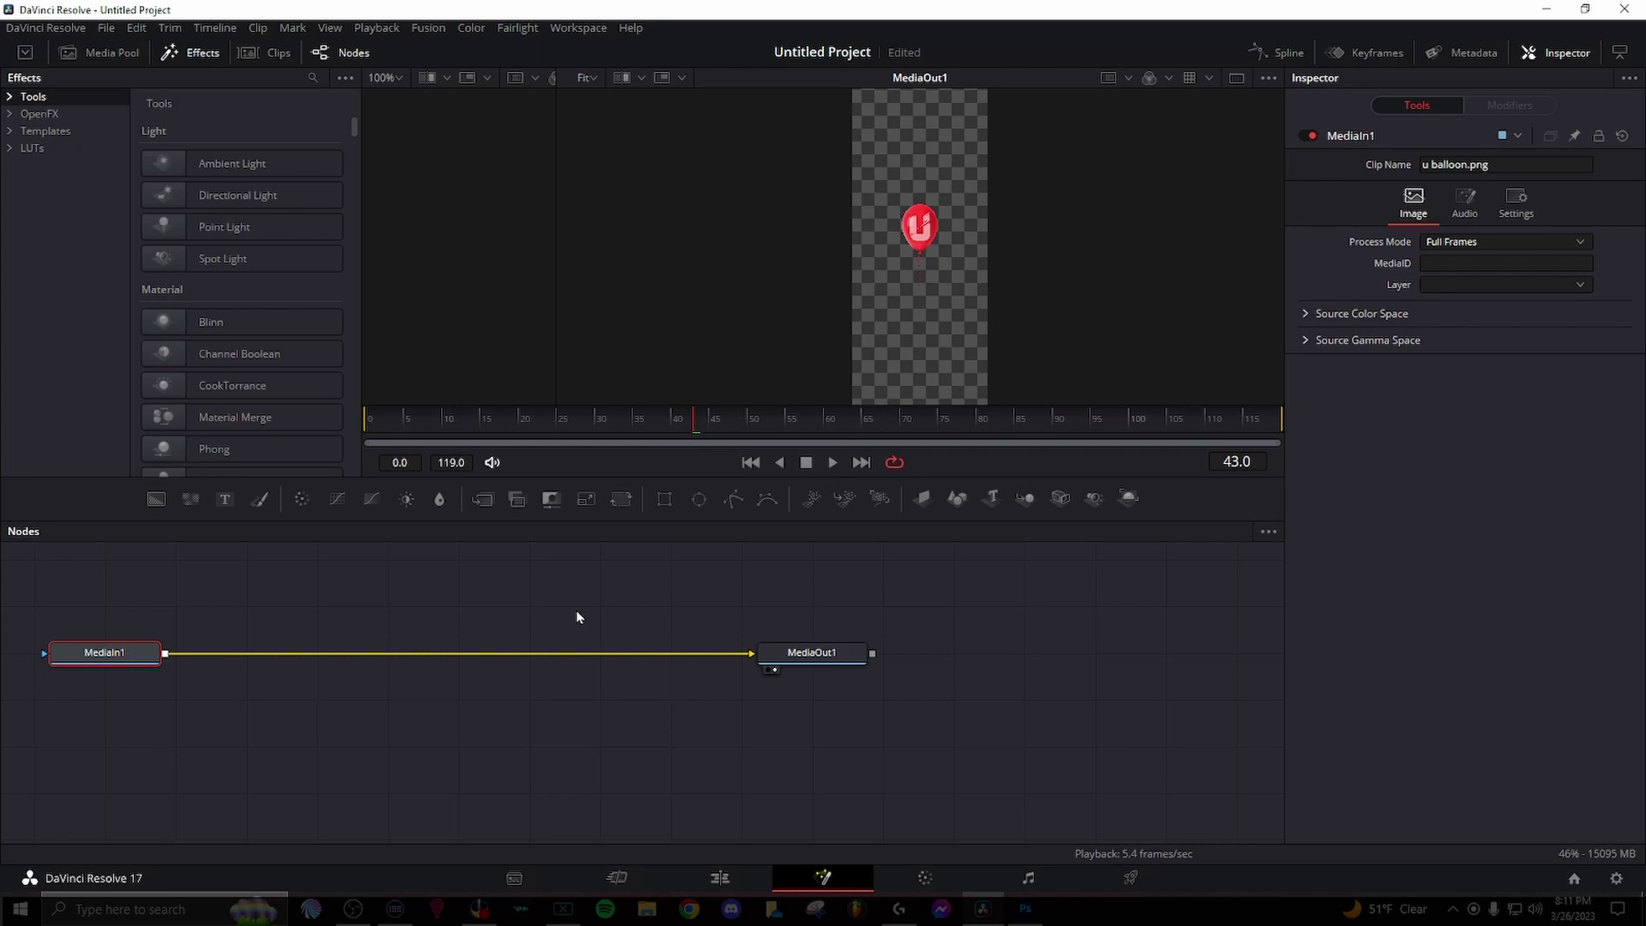
key(shift+space)
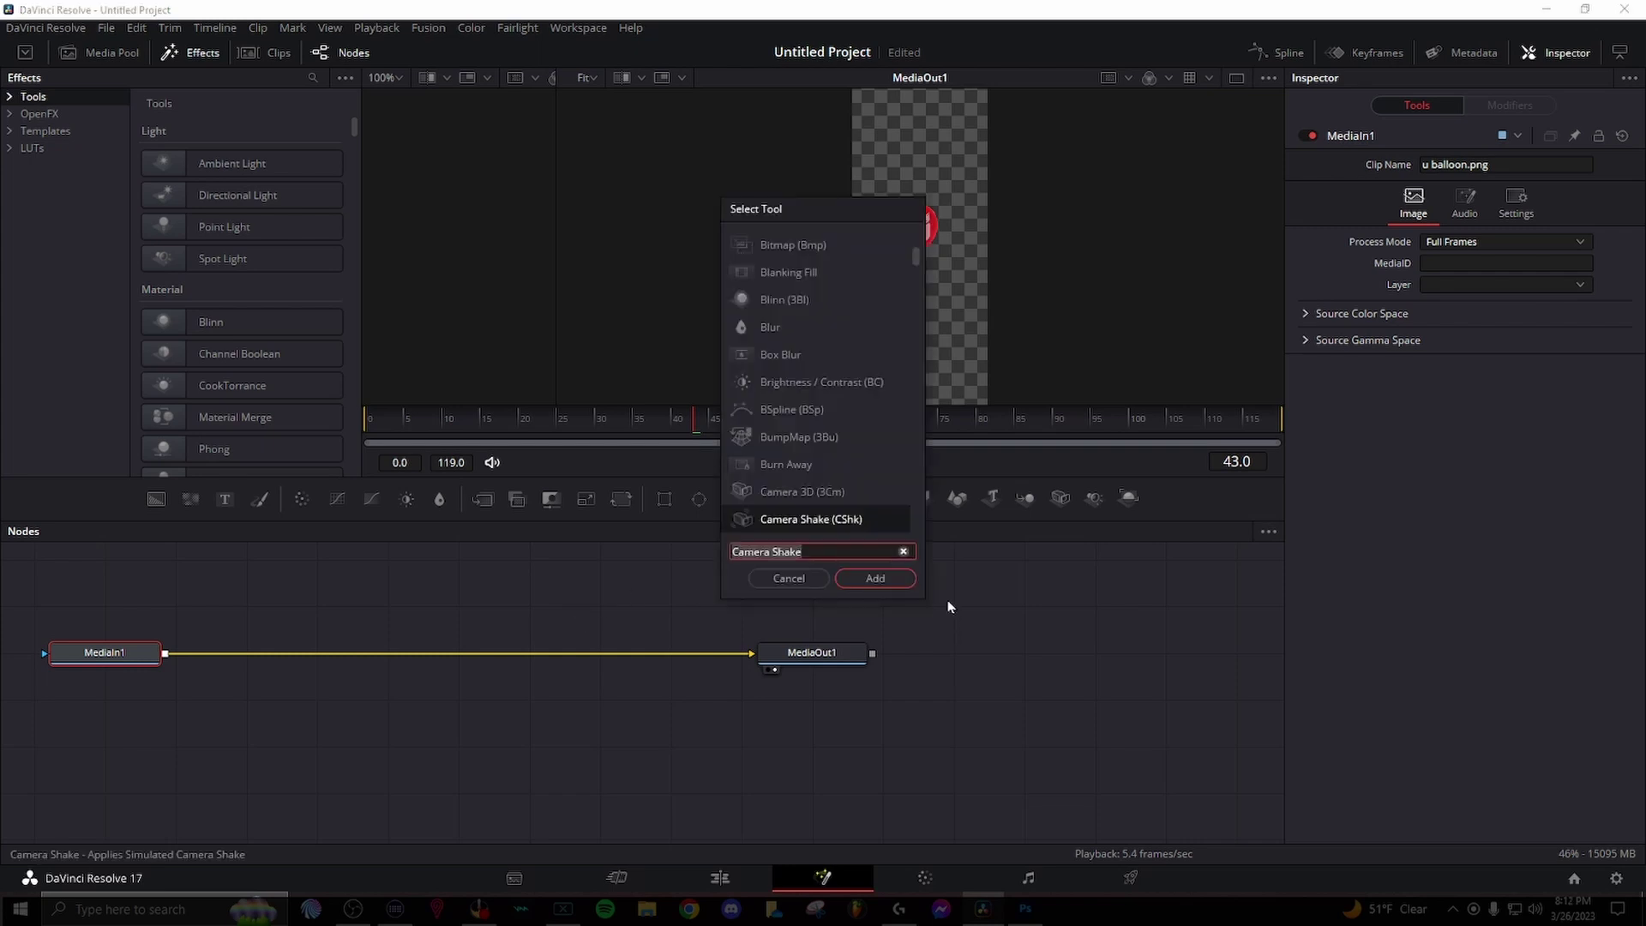
click(883, 579)
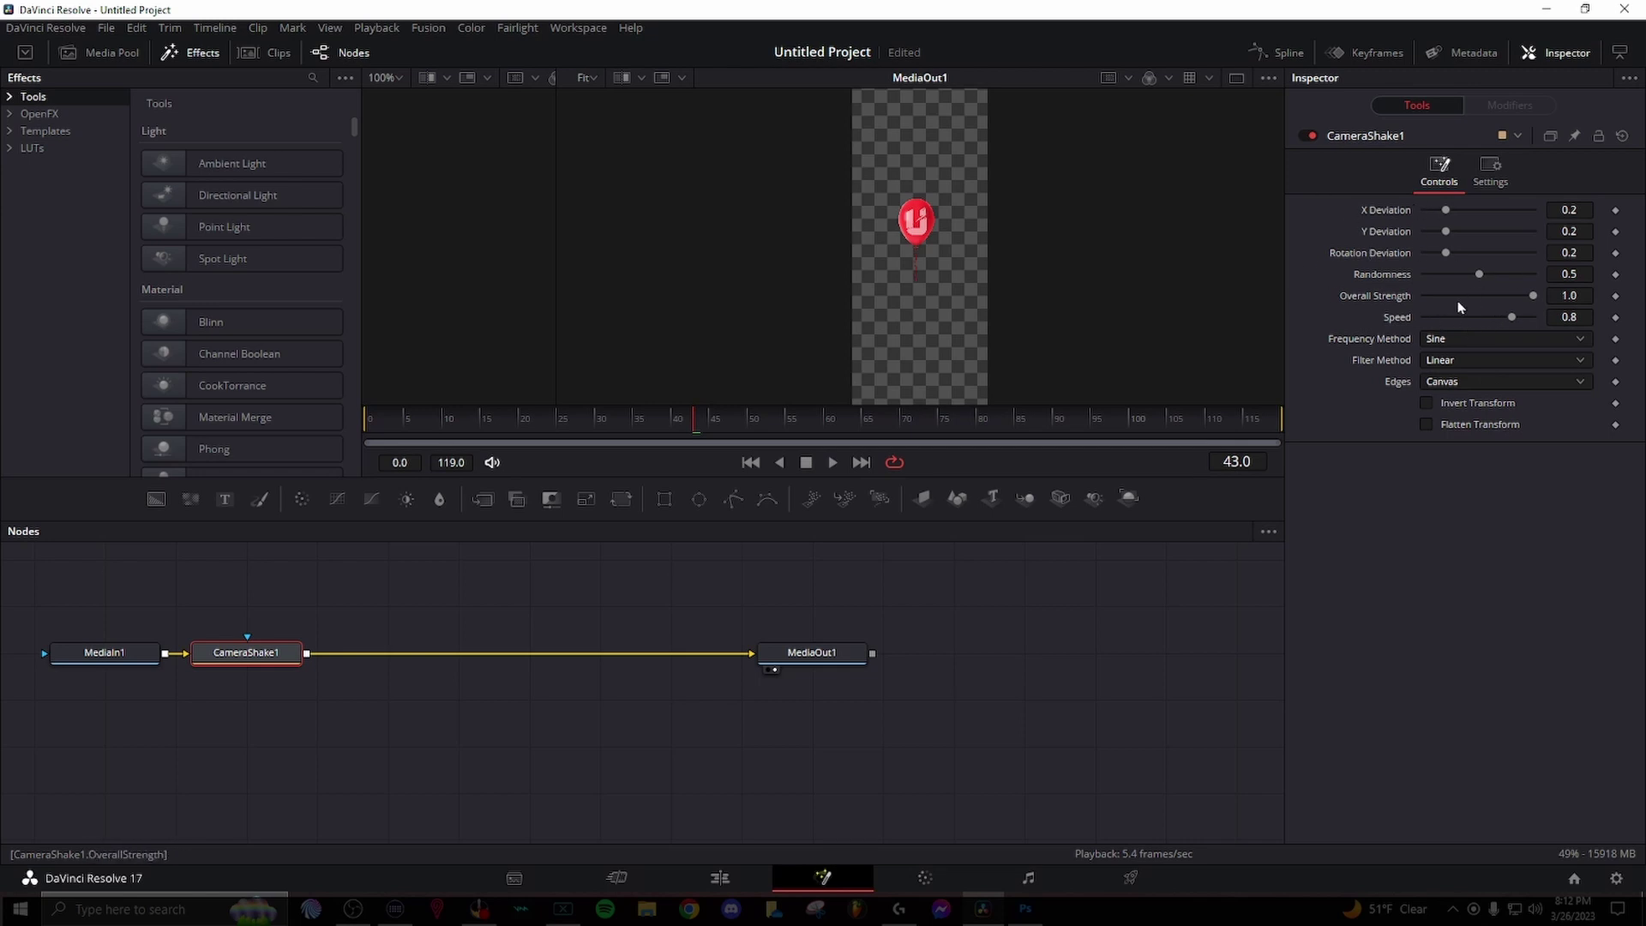
Step: Set the camera shake's overall strength to 0.228, randomness to 0.866 and speed to 0.142, previewing the motion
mouse_move(1532, 296)
mouse_down()
mouse_move(1444, 295)
mouse_move(1471, 323)
mouse_move(1437, 317)
mouse_move(1519, 283)
mouse_up()
key(space)
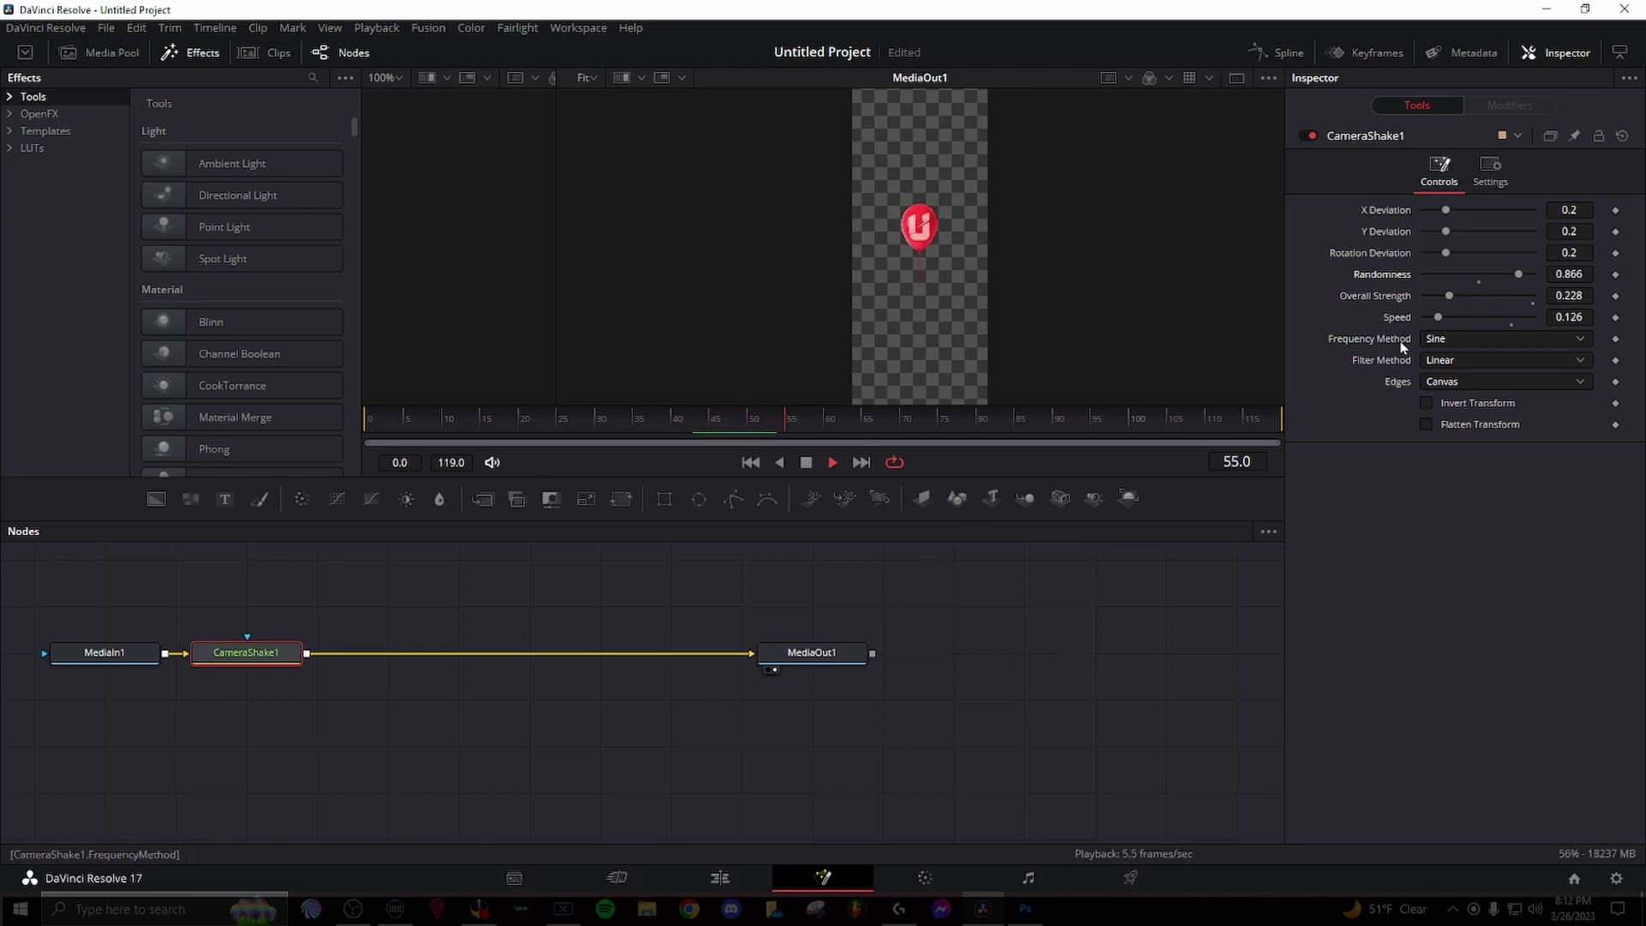
key(space)
drag(1439, 317, 1441, 317)
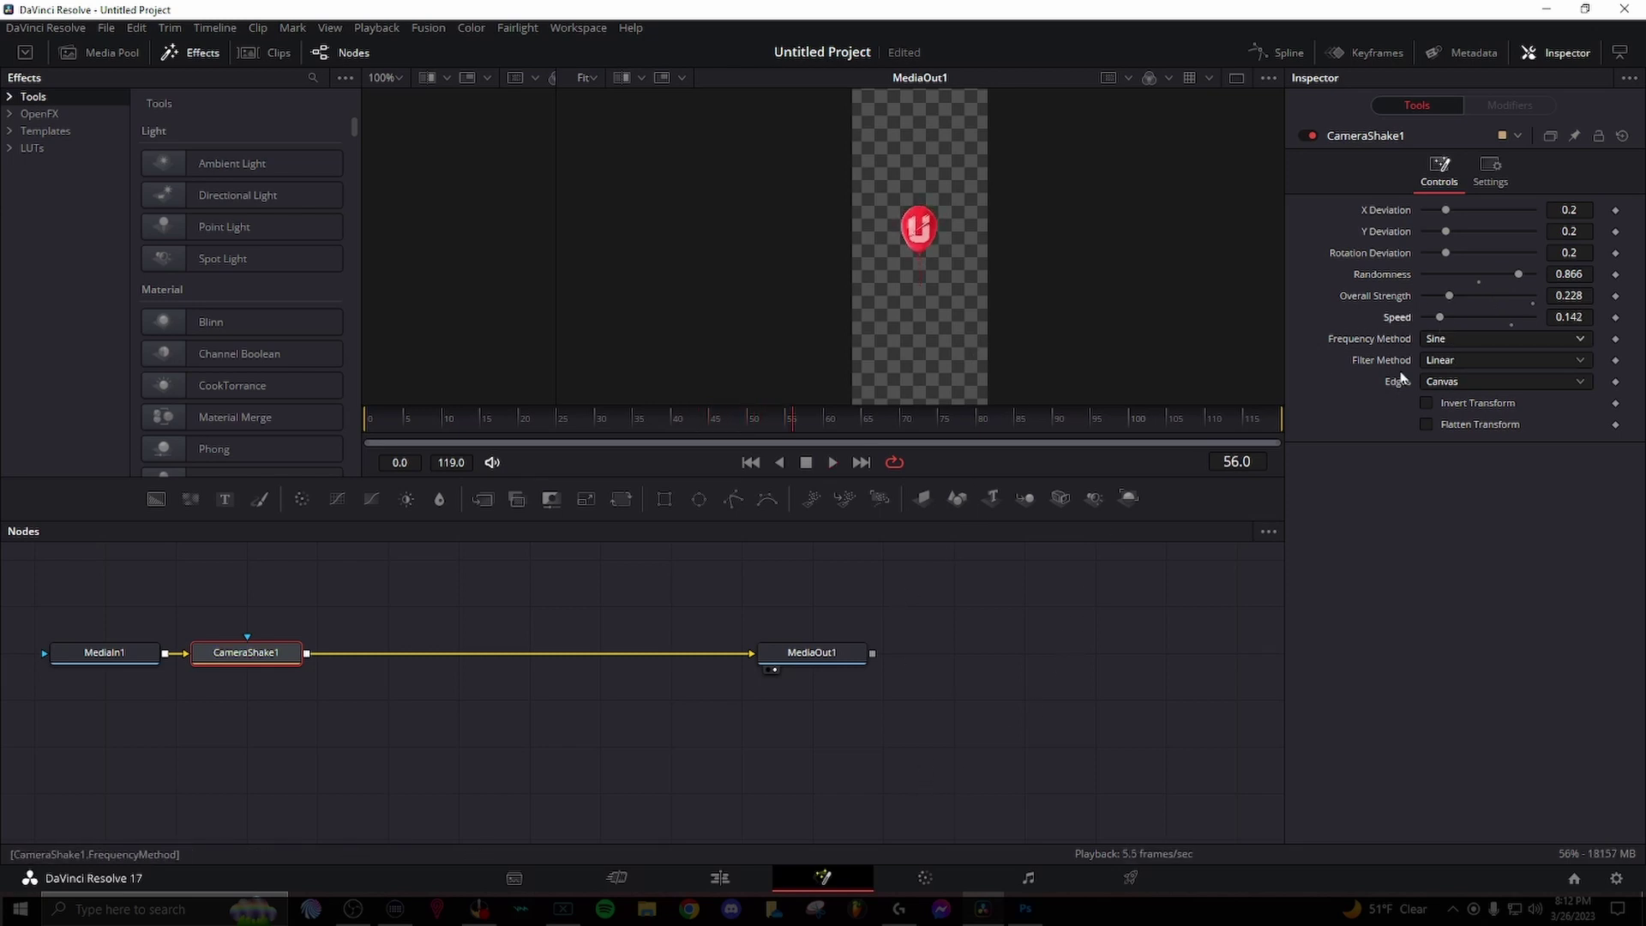
Step: Play the balloon clip on the Edit page from near its start to check the floating motion
click(743, 889)
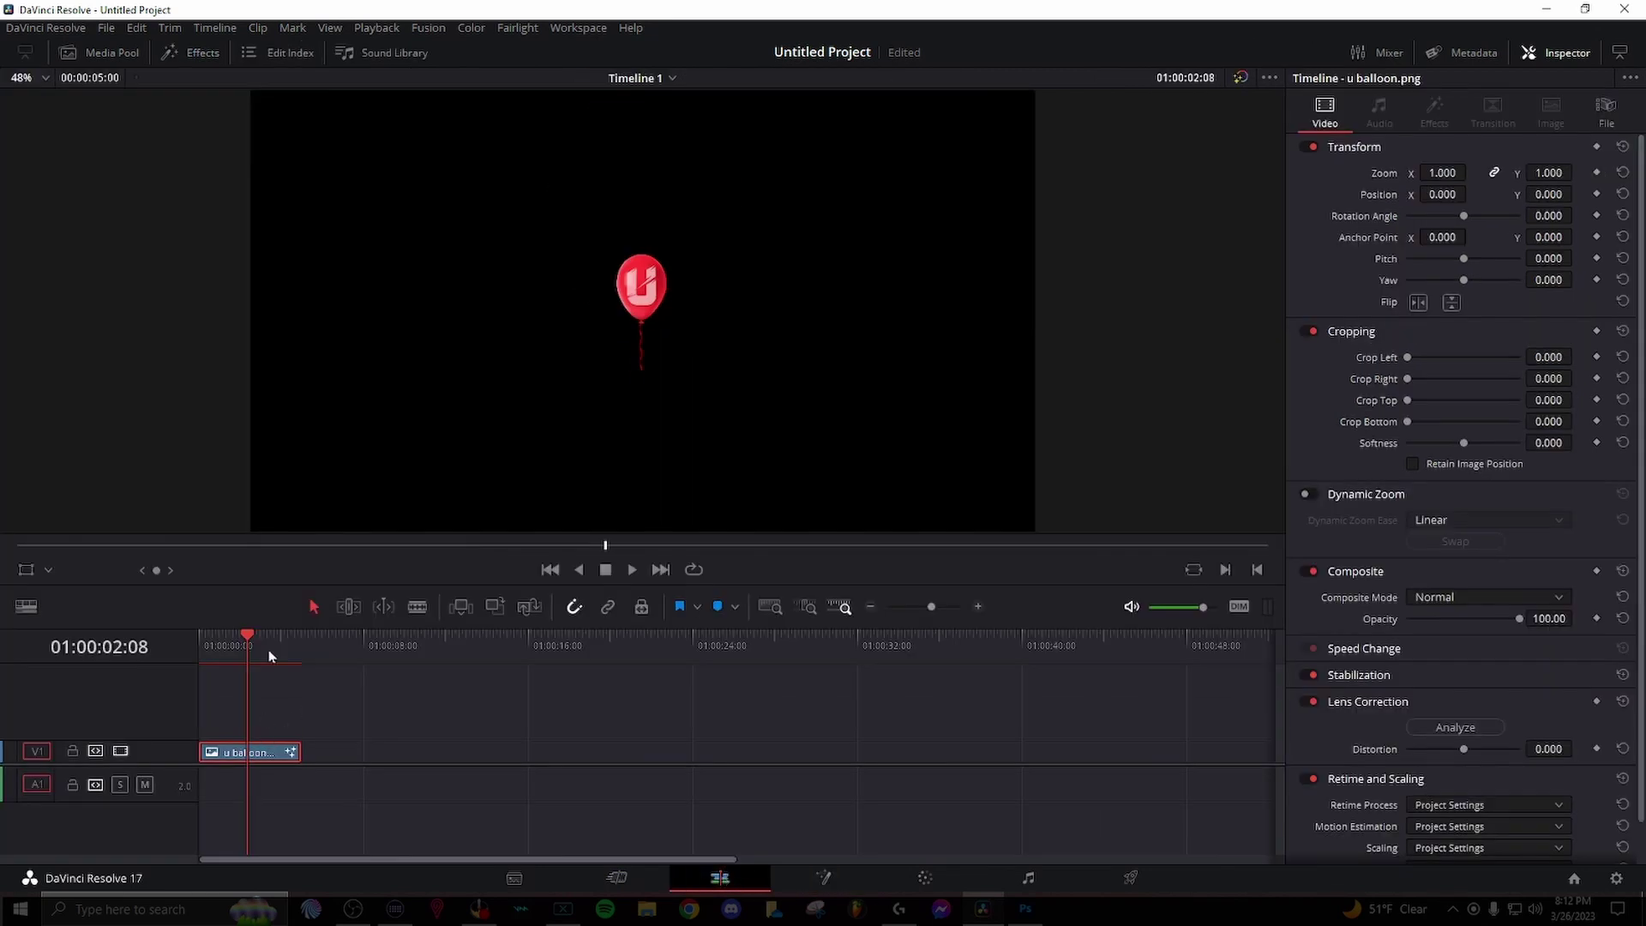
key(space)
click(221, 650)
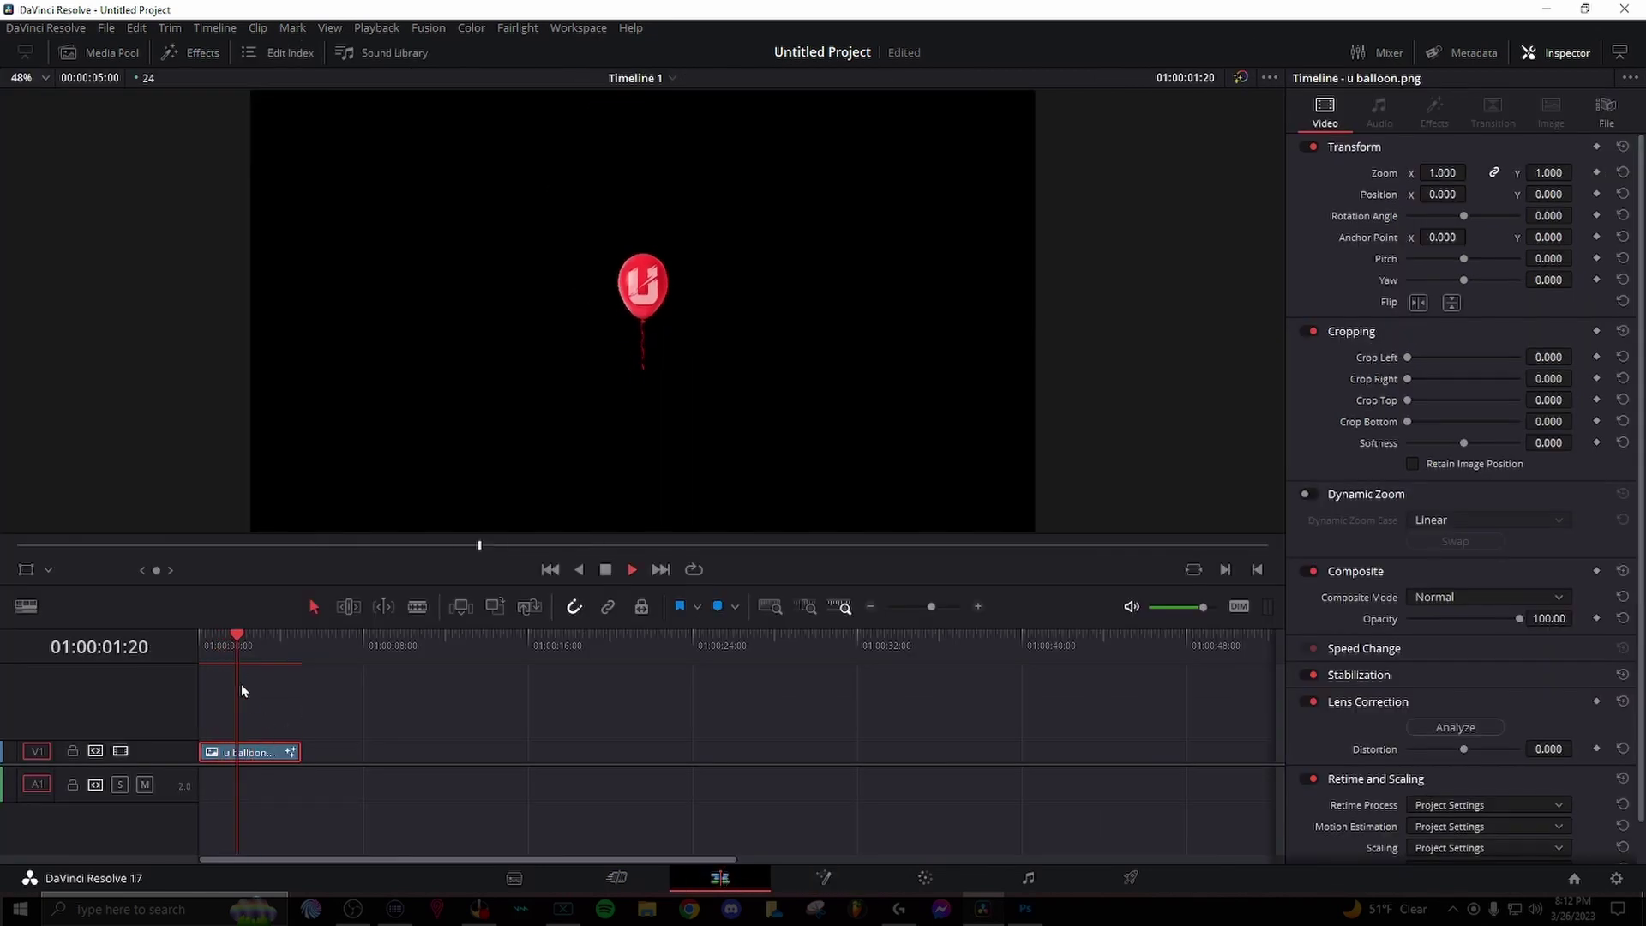
key(space)
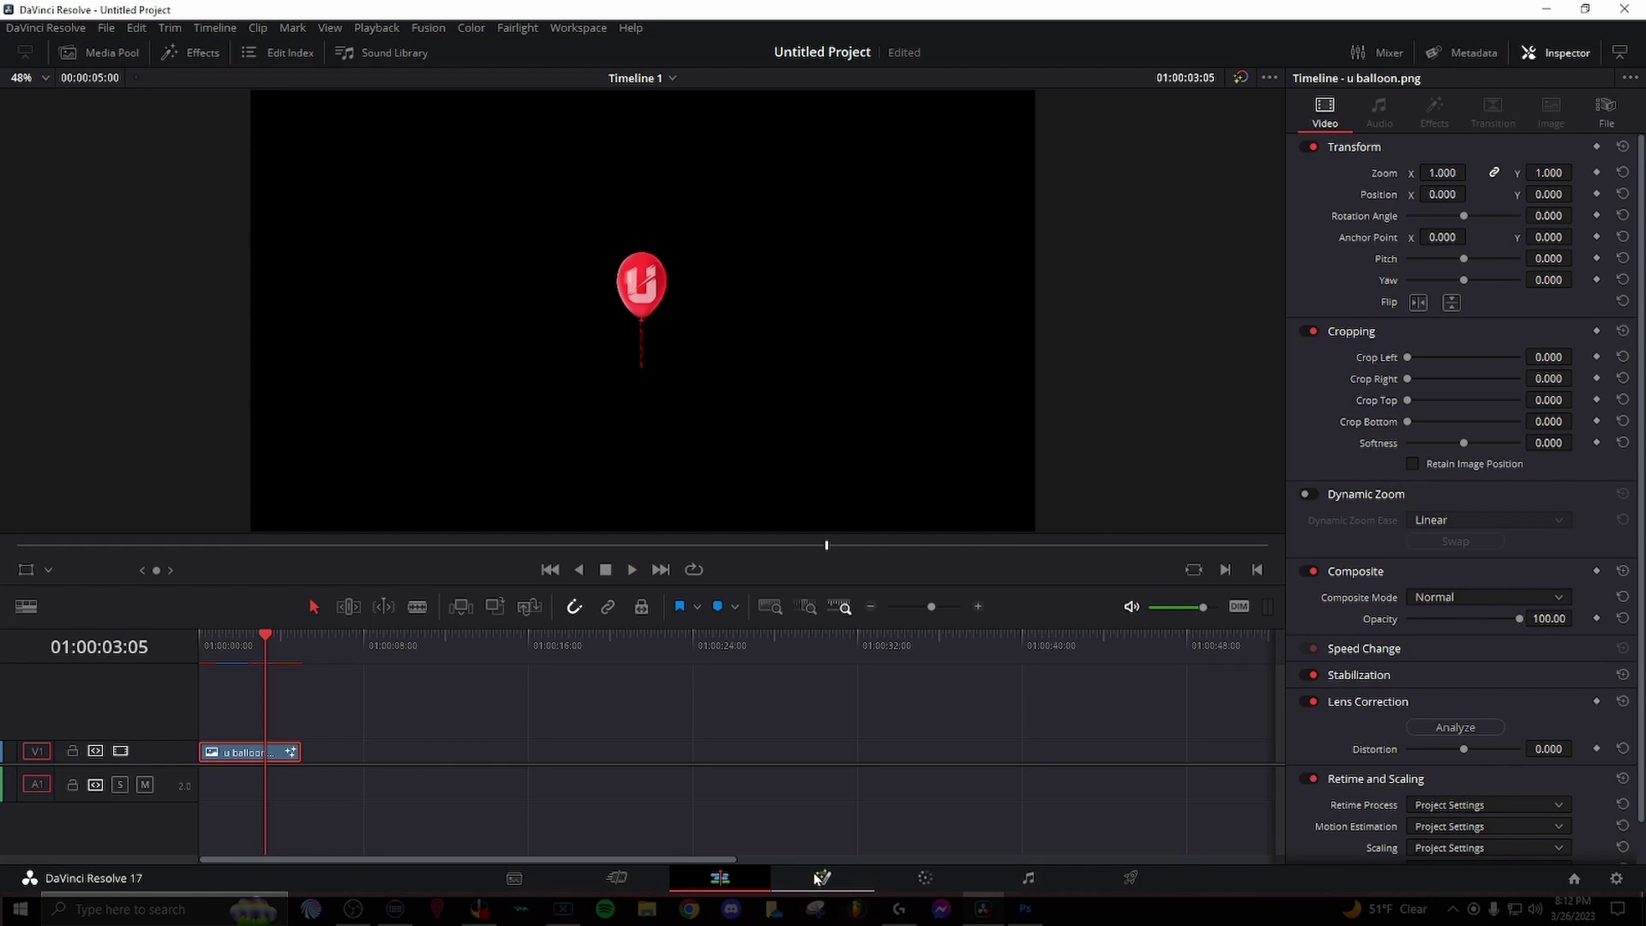
Step: Lower the camera shake's speed to 0.071 in Fusion and return to the Edit page
click(819, 878)
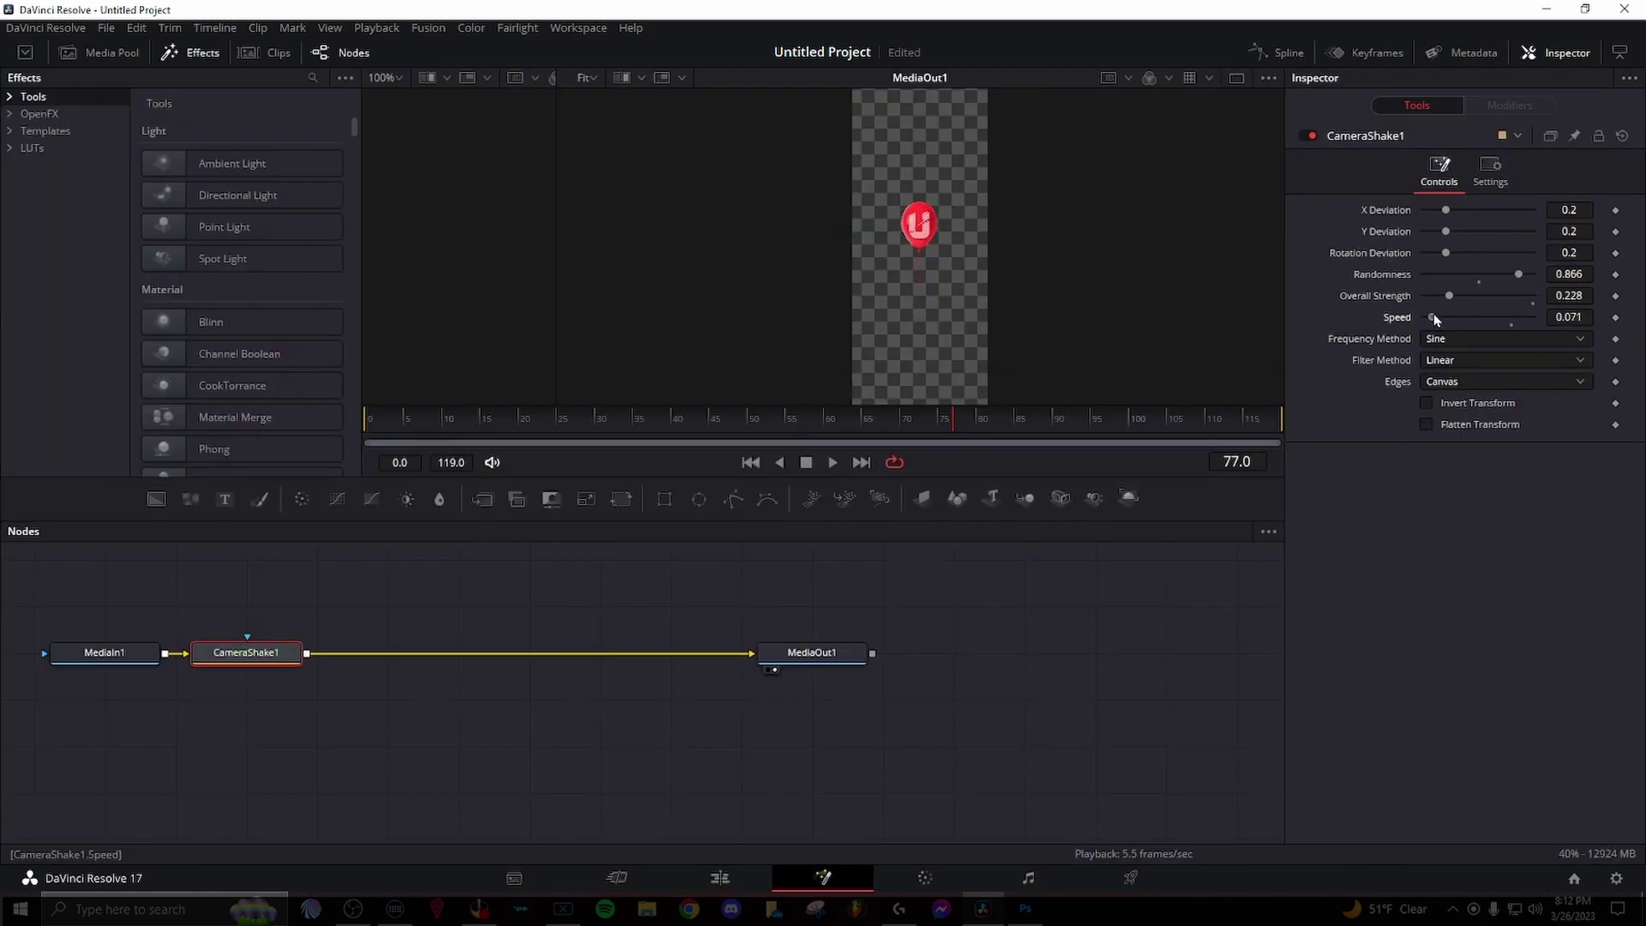
click(720, 878)
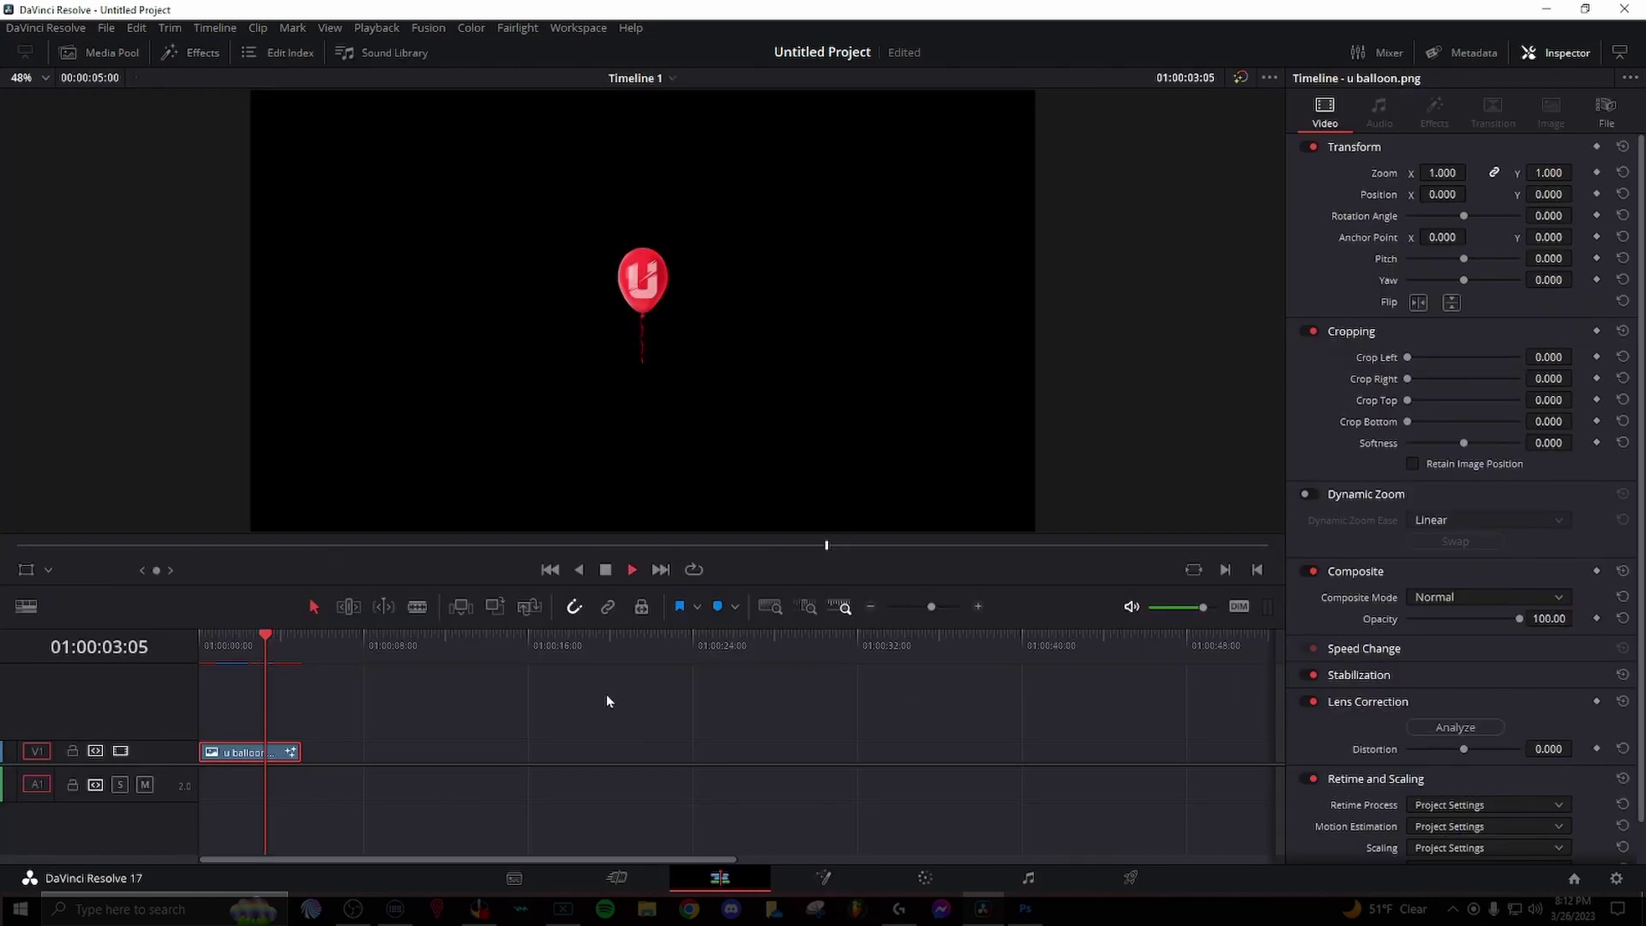
Step: Play the balloon clip several times from the timeline's start to check the slower floating motion
key(space)
key(Home)
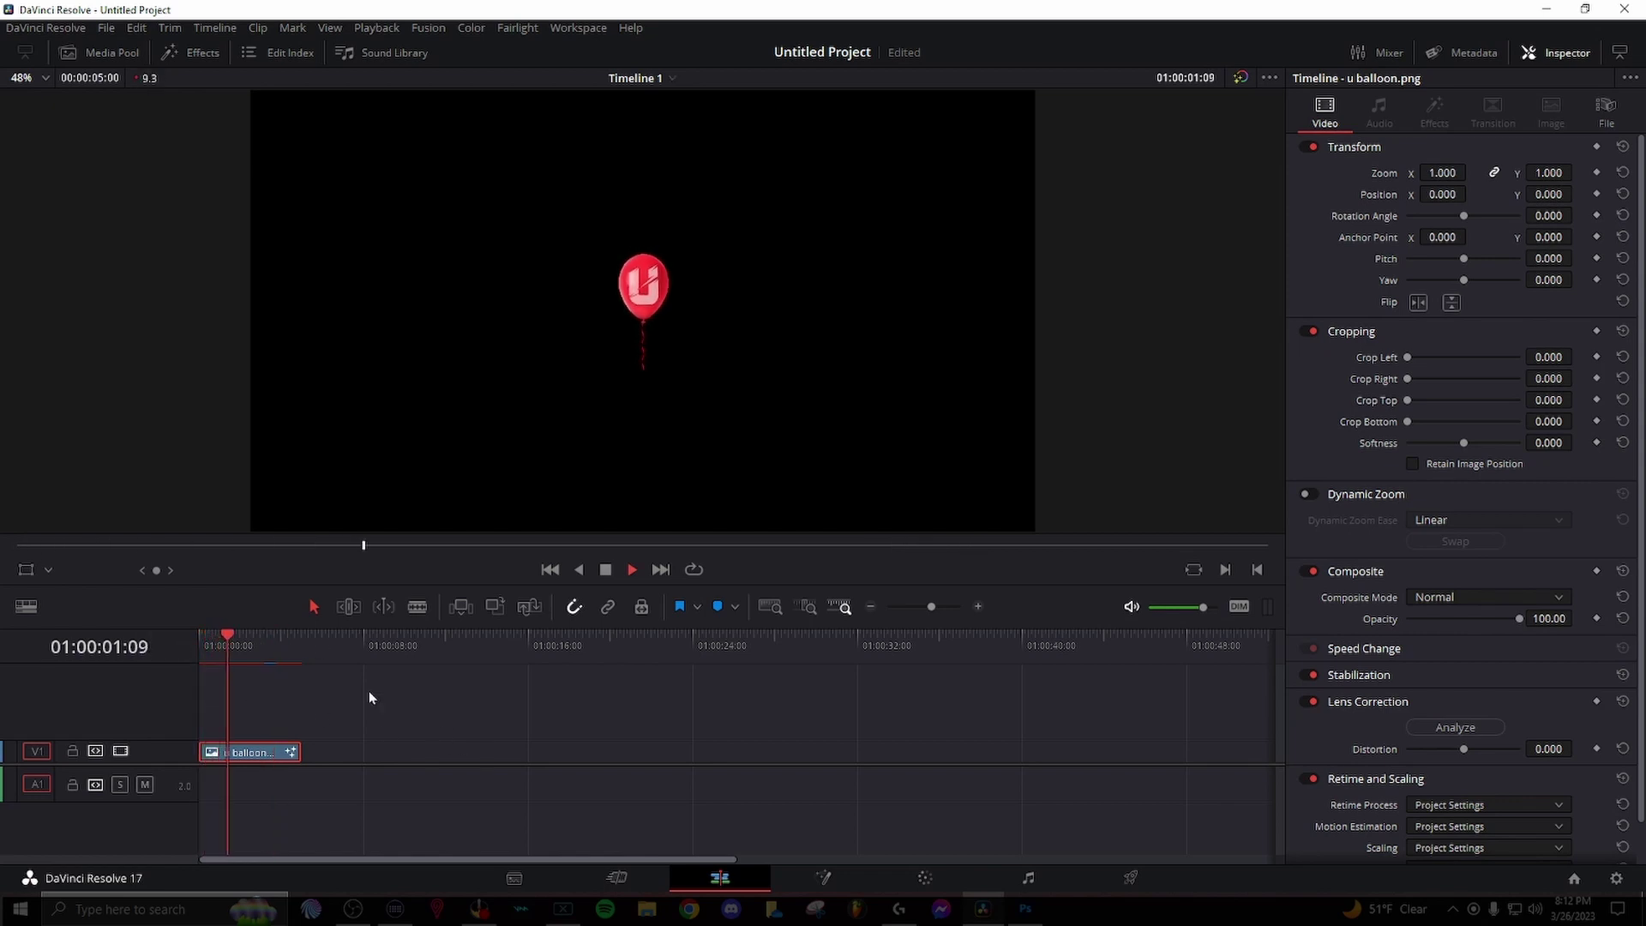
key(space)
key(Home)
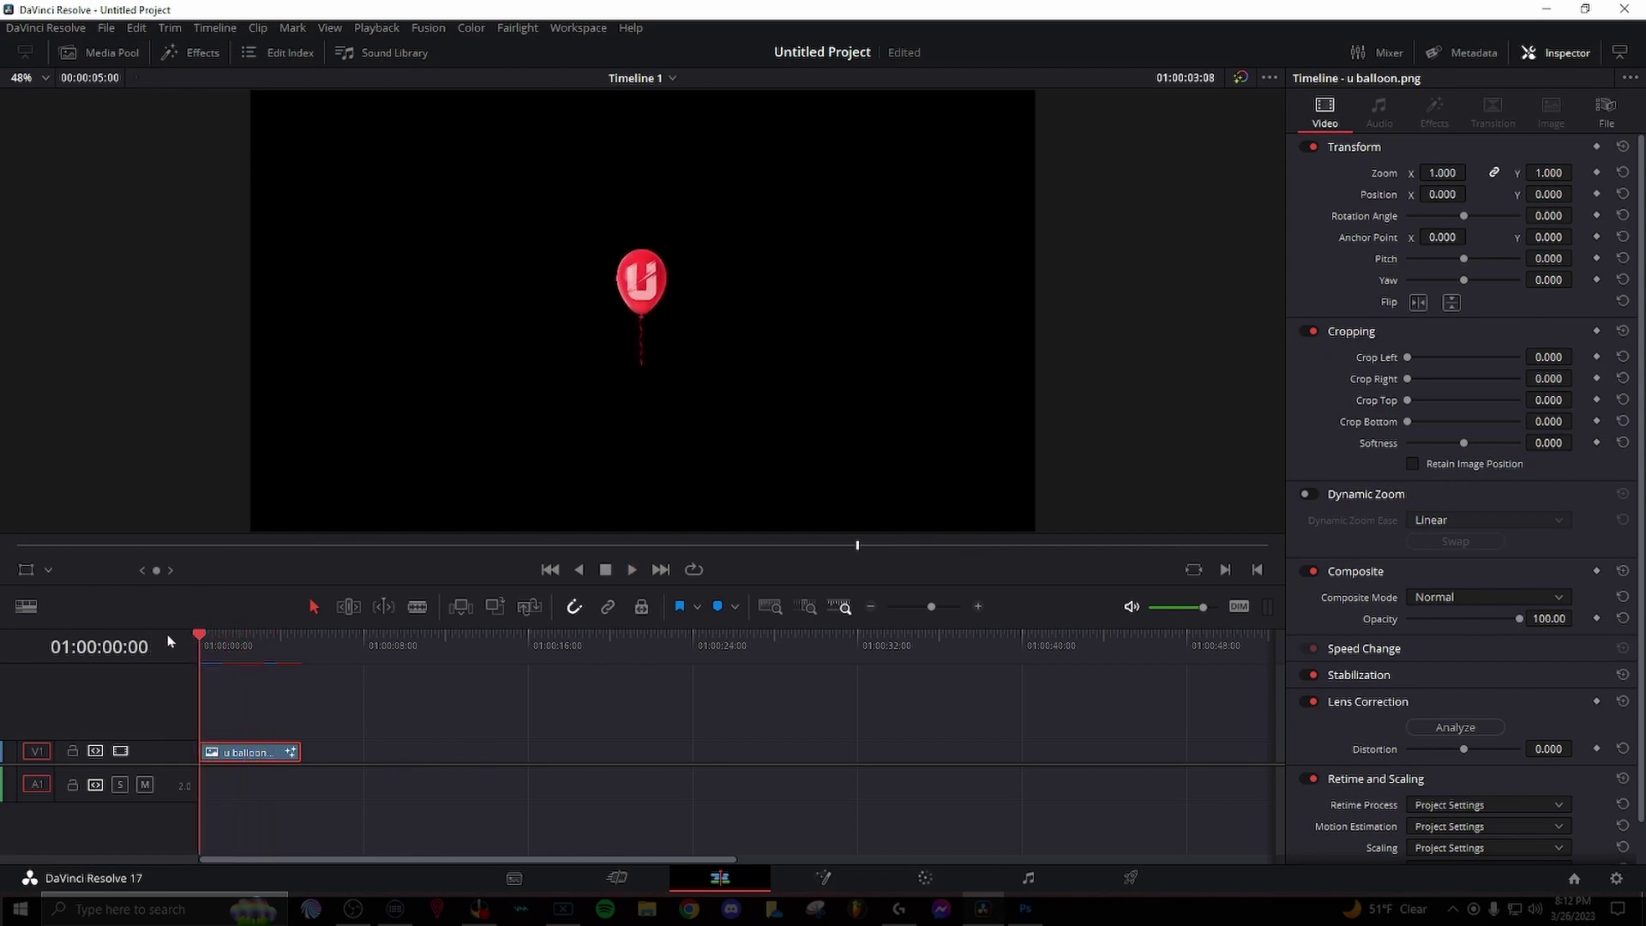
key(space)
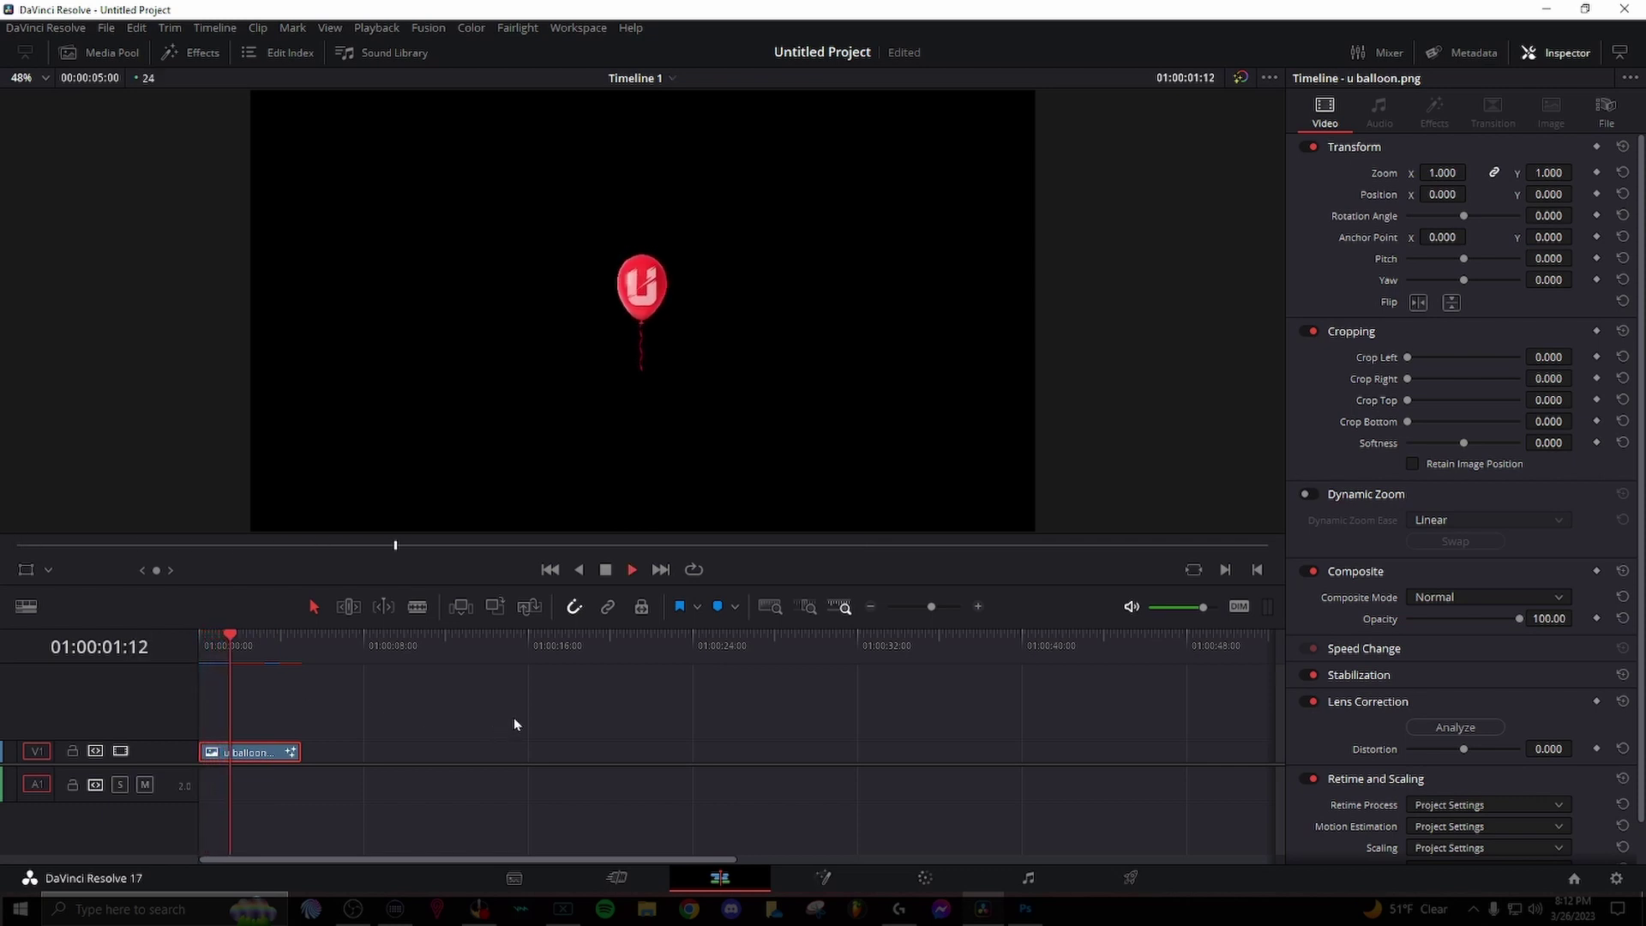
key(Home)
key(space)
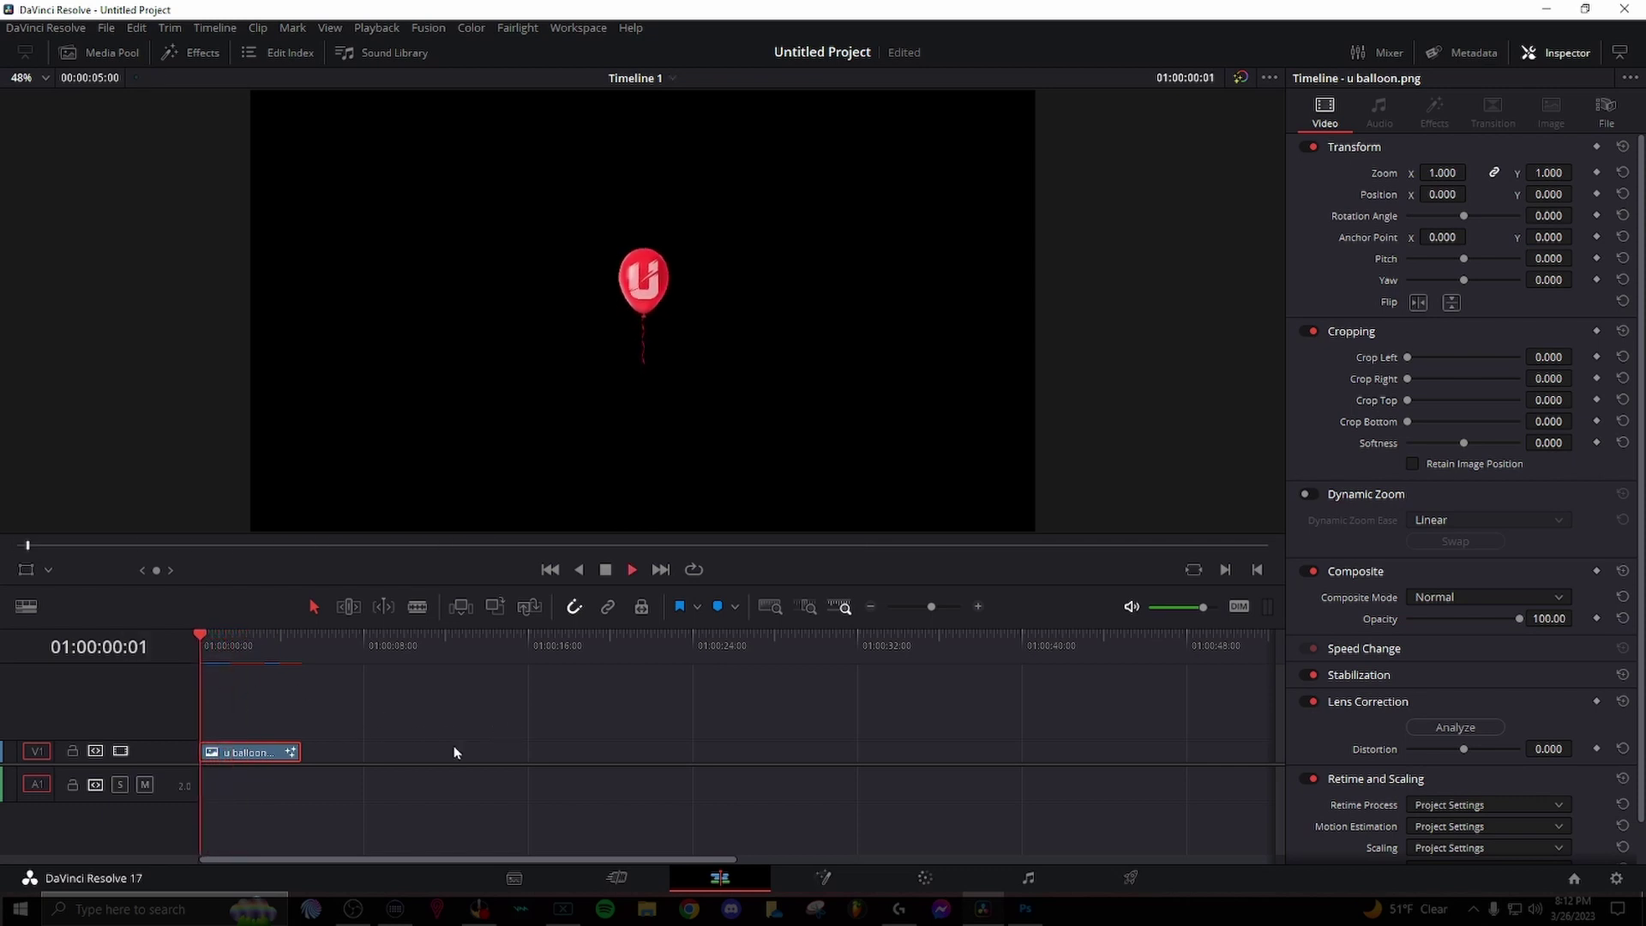
key(space)
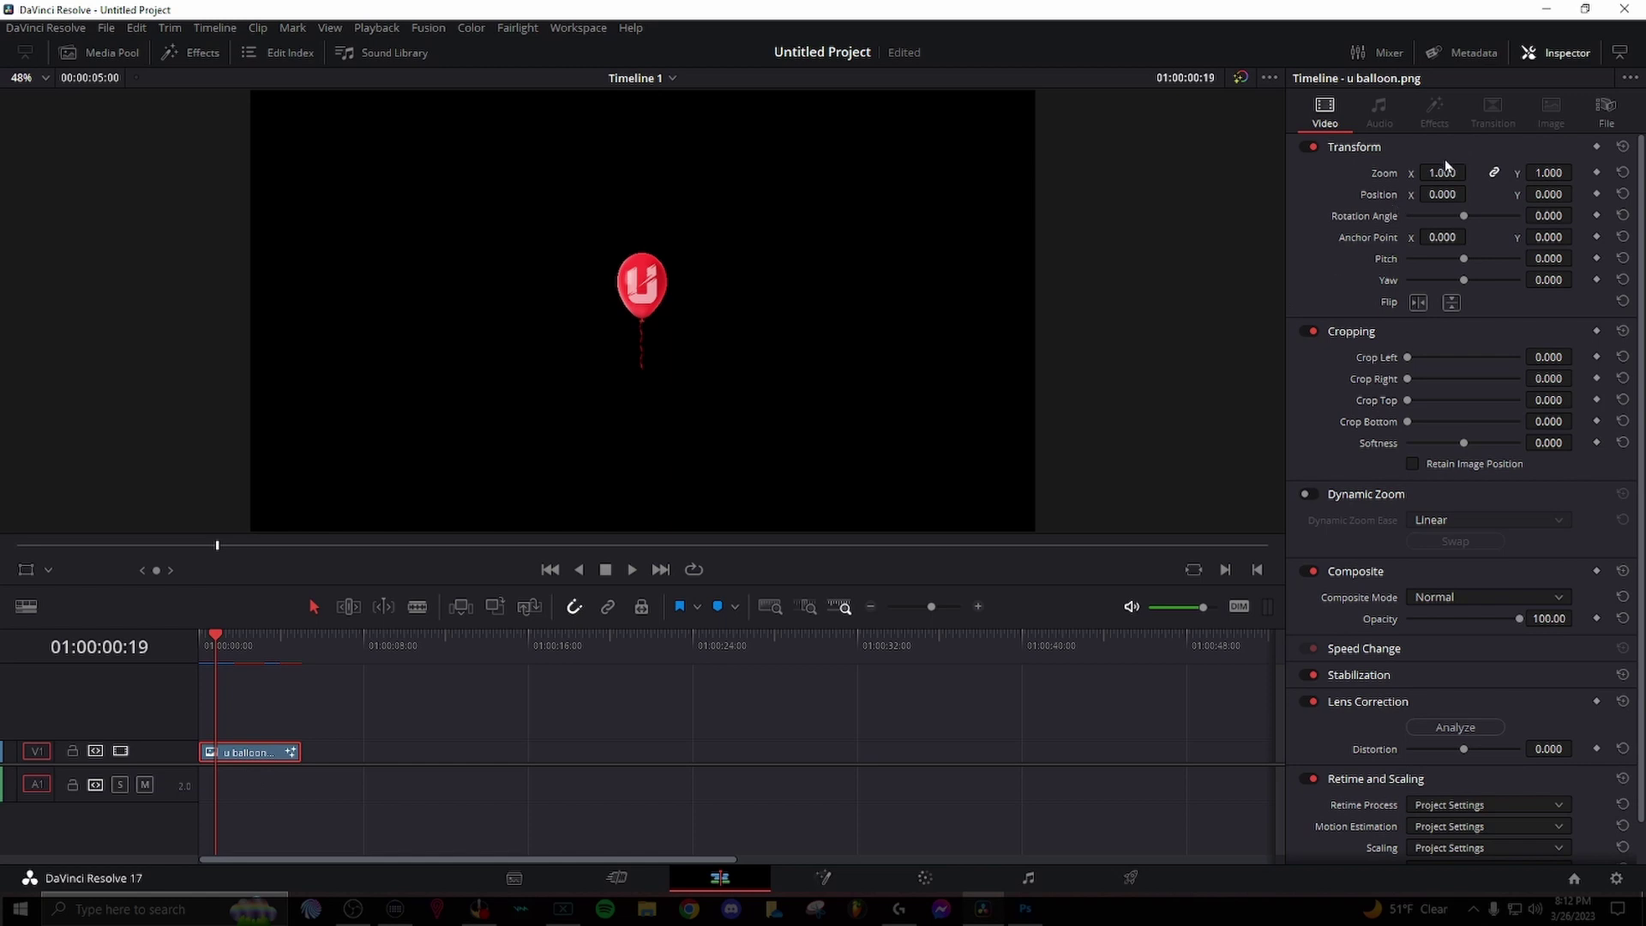
Step: Set the balloon clip's zoom to 2.100 and place a copy of it directly above on track V2
mouse_move(1447, 166)
mouse_down()
mouse_move(1496, 166)
mouse_move(1436, 172)
mouse_up()
scroll(716, 297, down, 1)
click(233, 755)
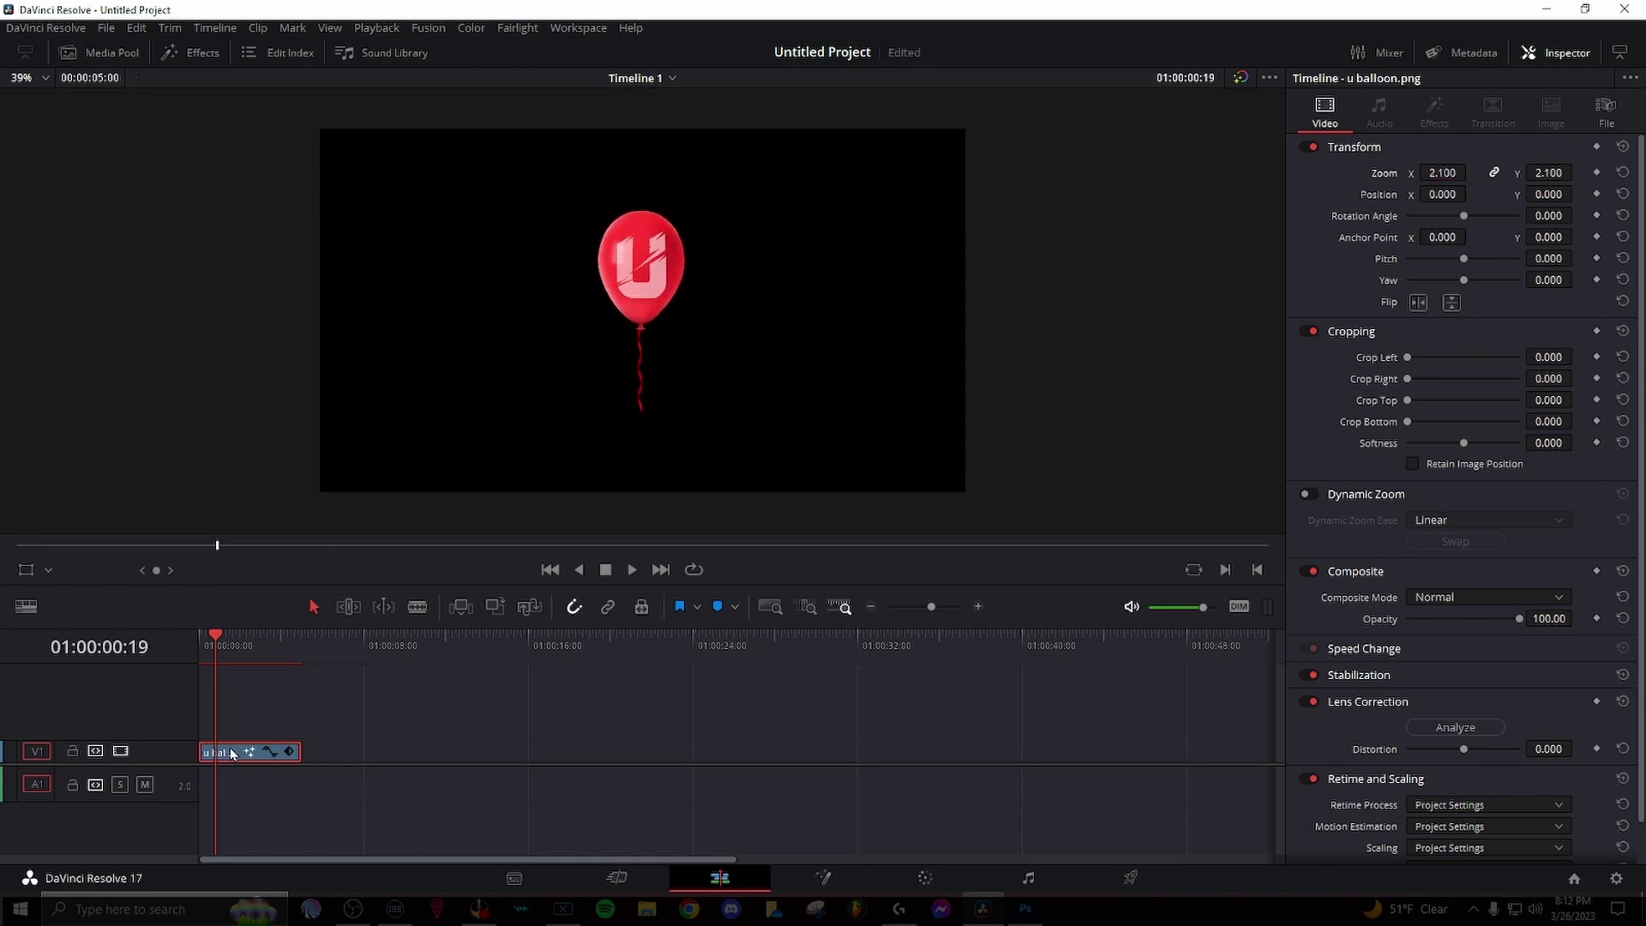
click(346, 671)
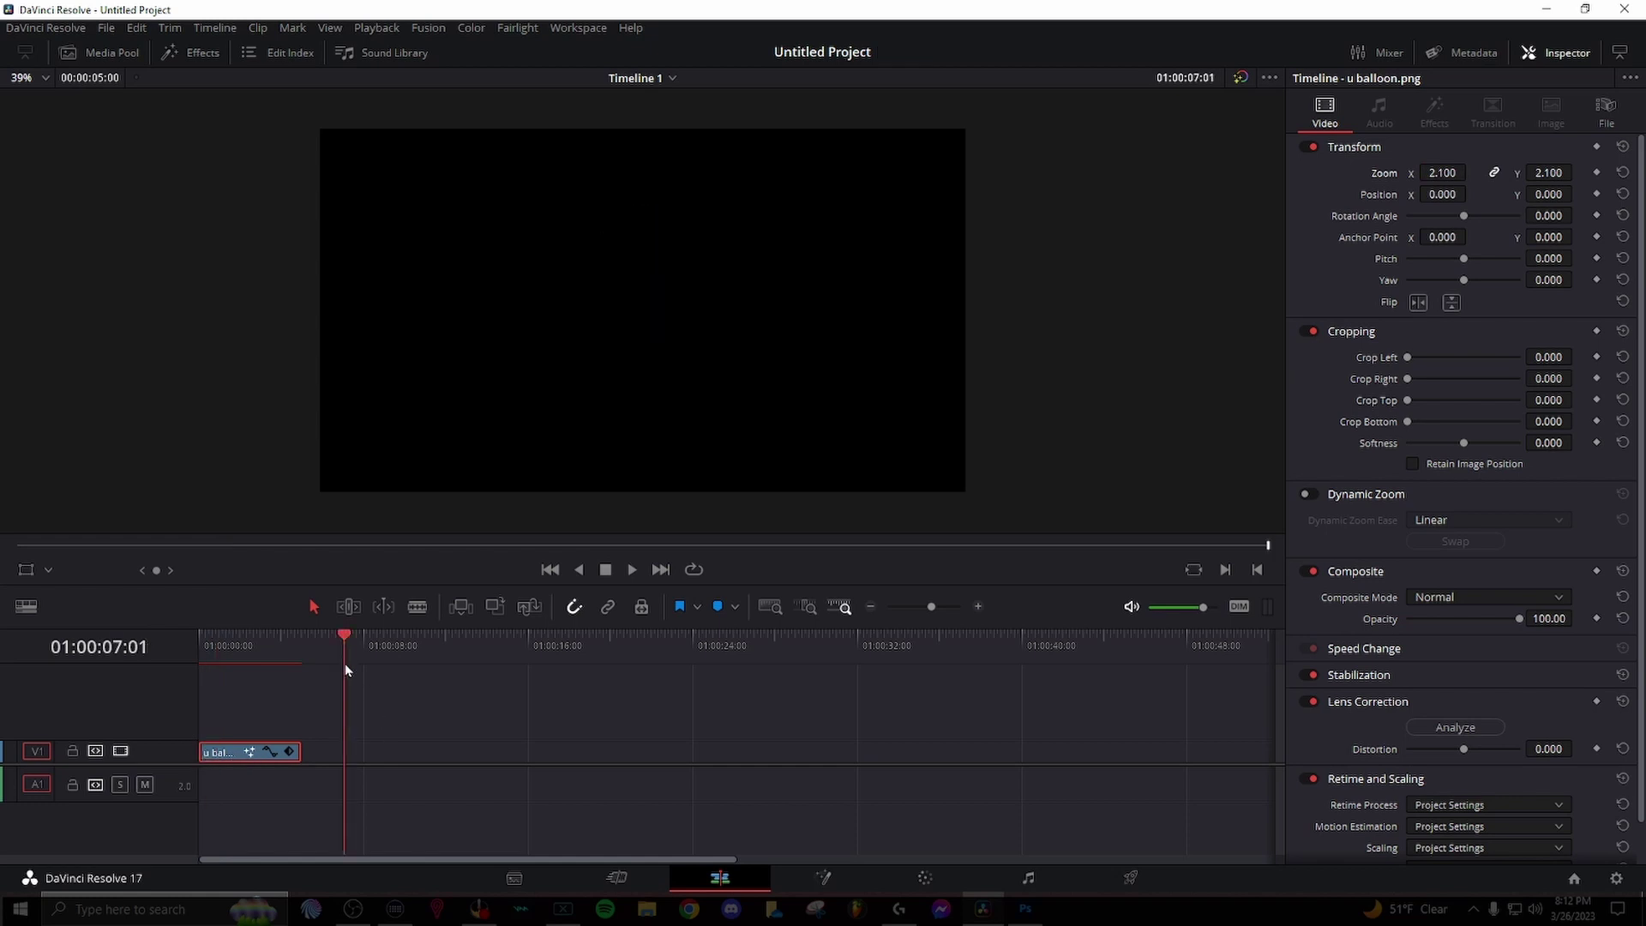
key(ctrl+v)
drag(358, 745, 222, 727)
Step: Set the V2 balloon's zoom to 1.700, position to X 500 and Y -88, and rotation angle to -8.1
click(227, 645)
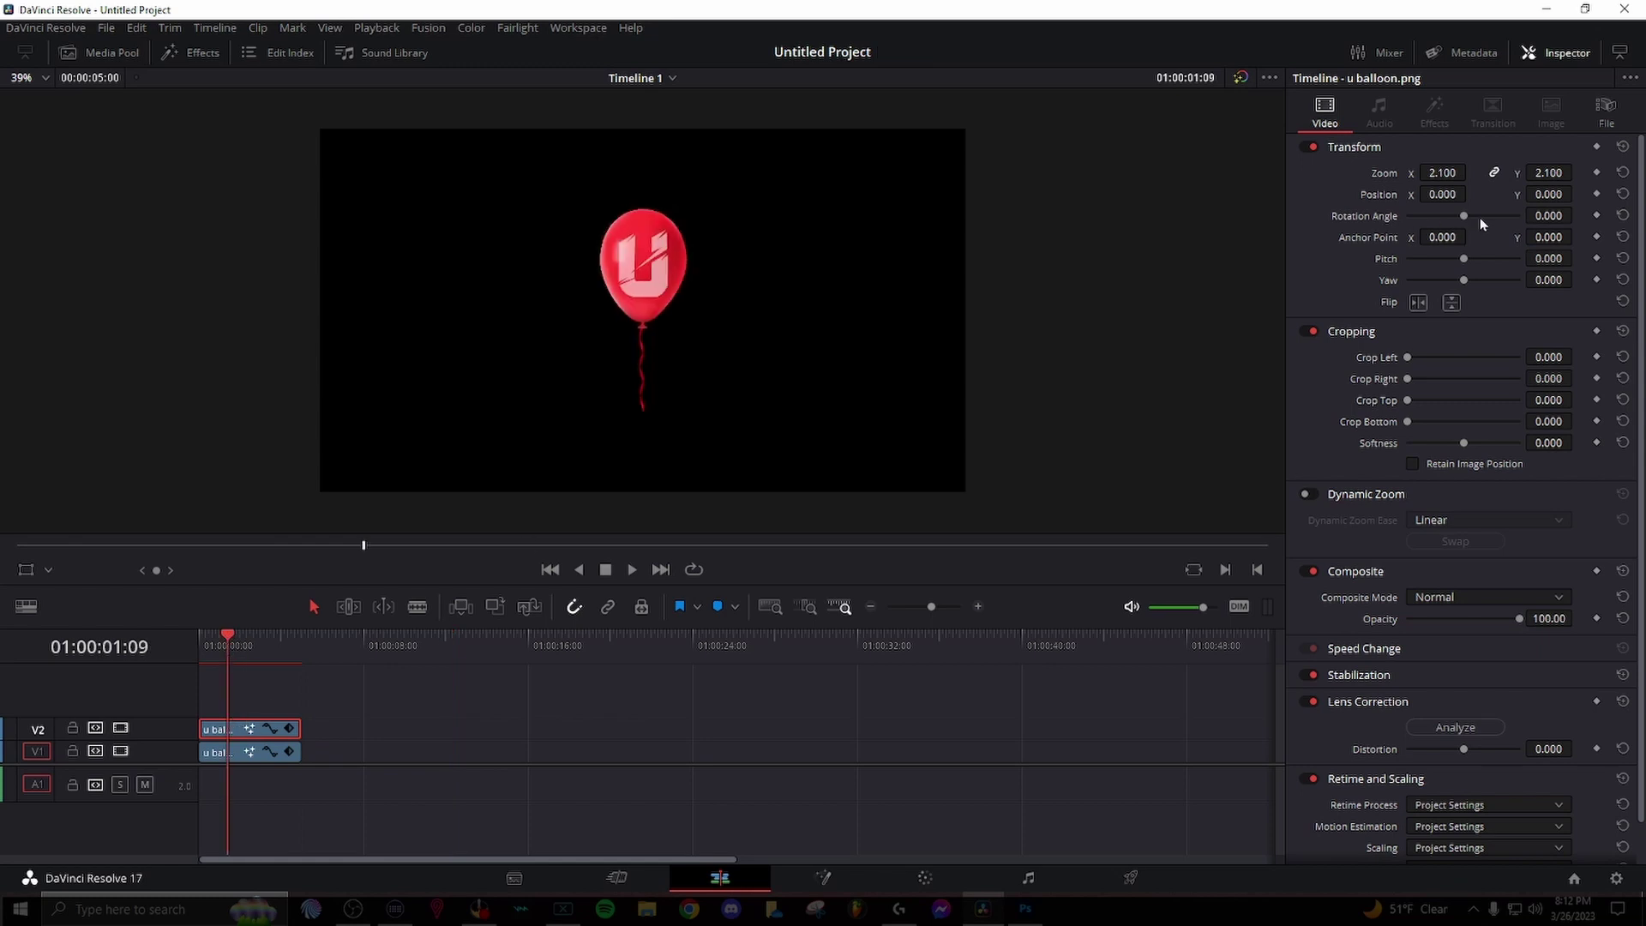
drag(1548, 215, 1426, 194)
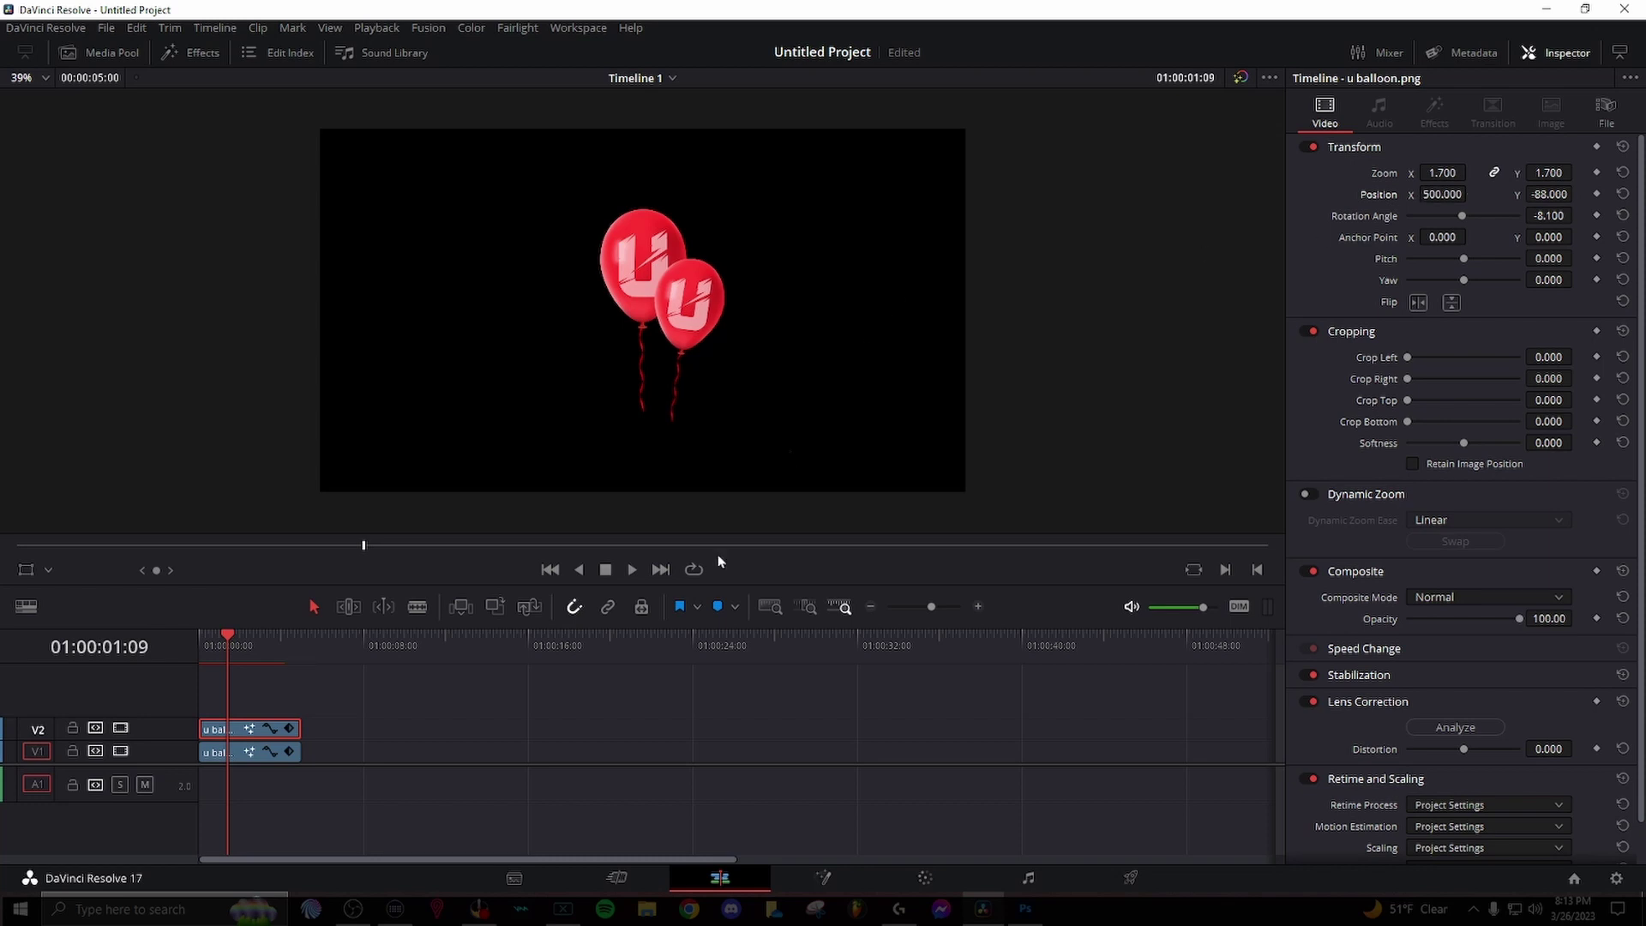
Step: Copy the V1 balloon clip onto track V3, aligned with the start of the other two clips
click(230, 755)
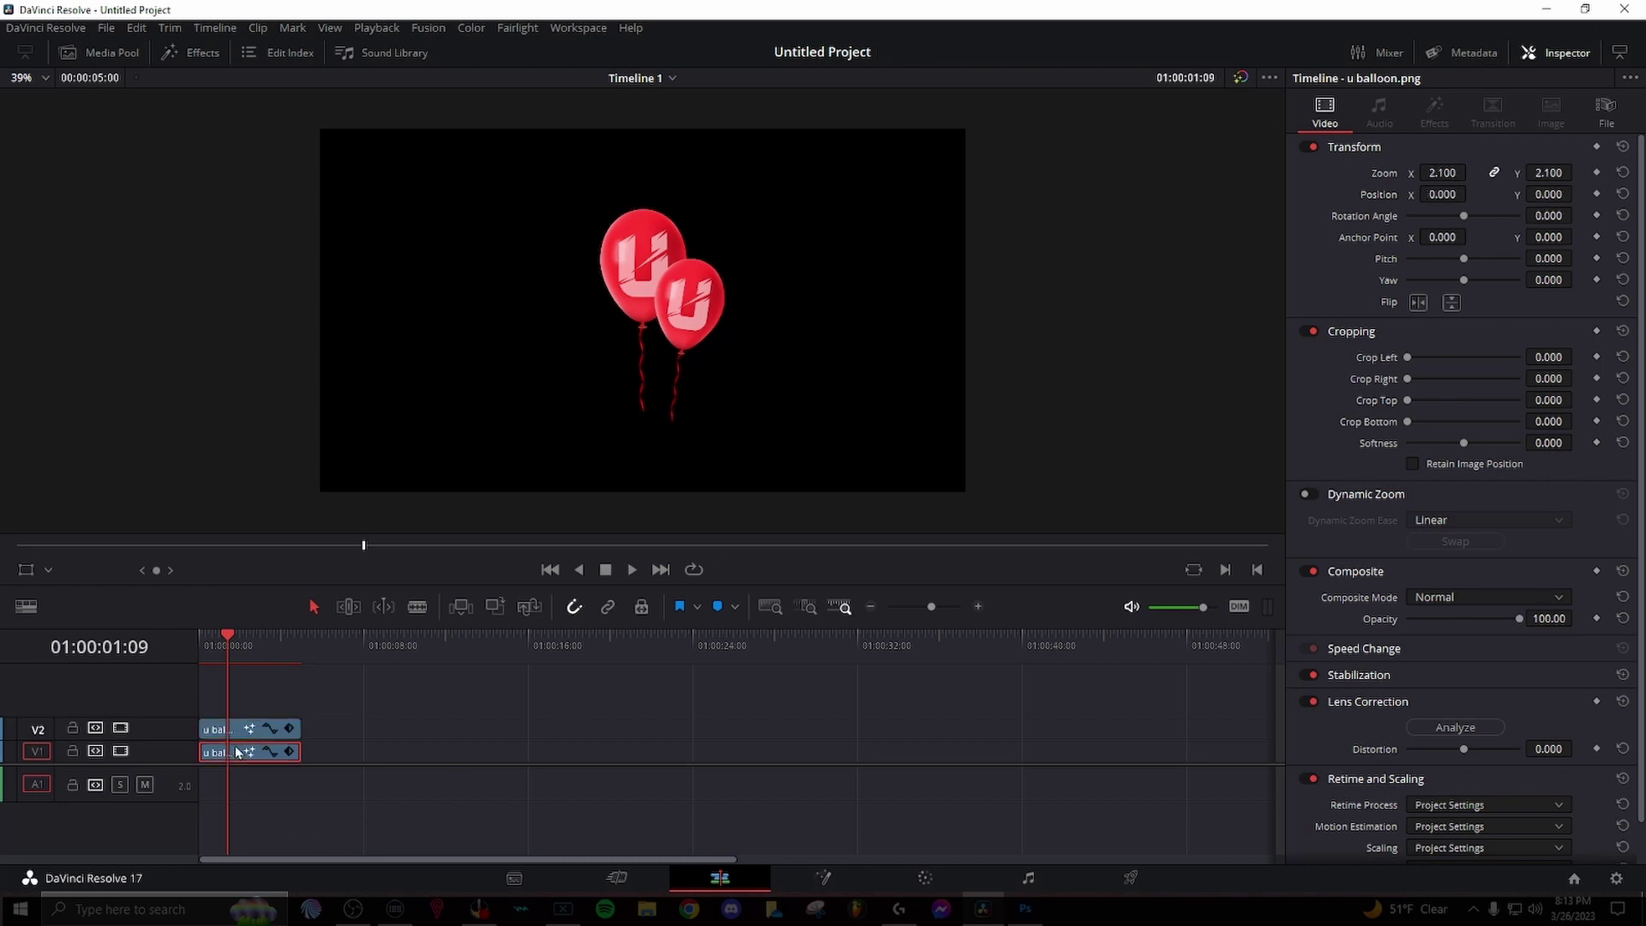
click(334, 667)
key(ctrl+v)
drag(359, 746, 228, 688)
click(233, 653)
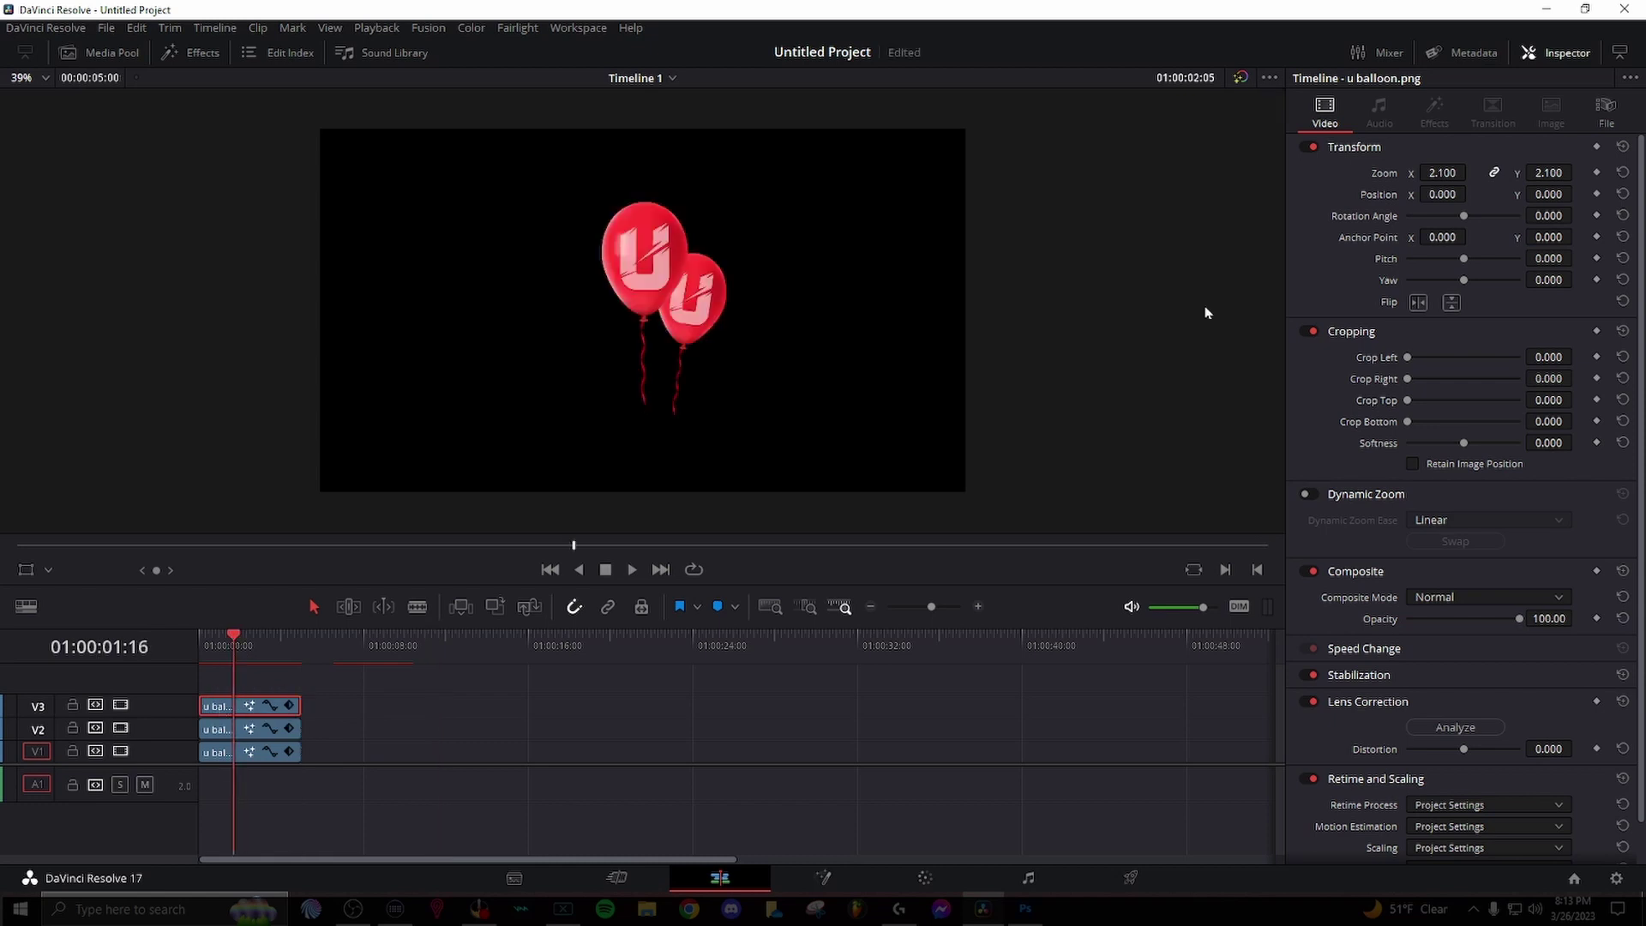
Step: Set the V3 balloon's zoom to 1.630 and its position to X -826 and Y -93
mouse_move(1365, 203)
mouse_down()
mouse_move(1348, 194)
mouse_move(1378, 173)
mouse_move(1346, 195)
mouse_up()
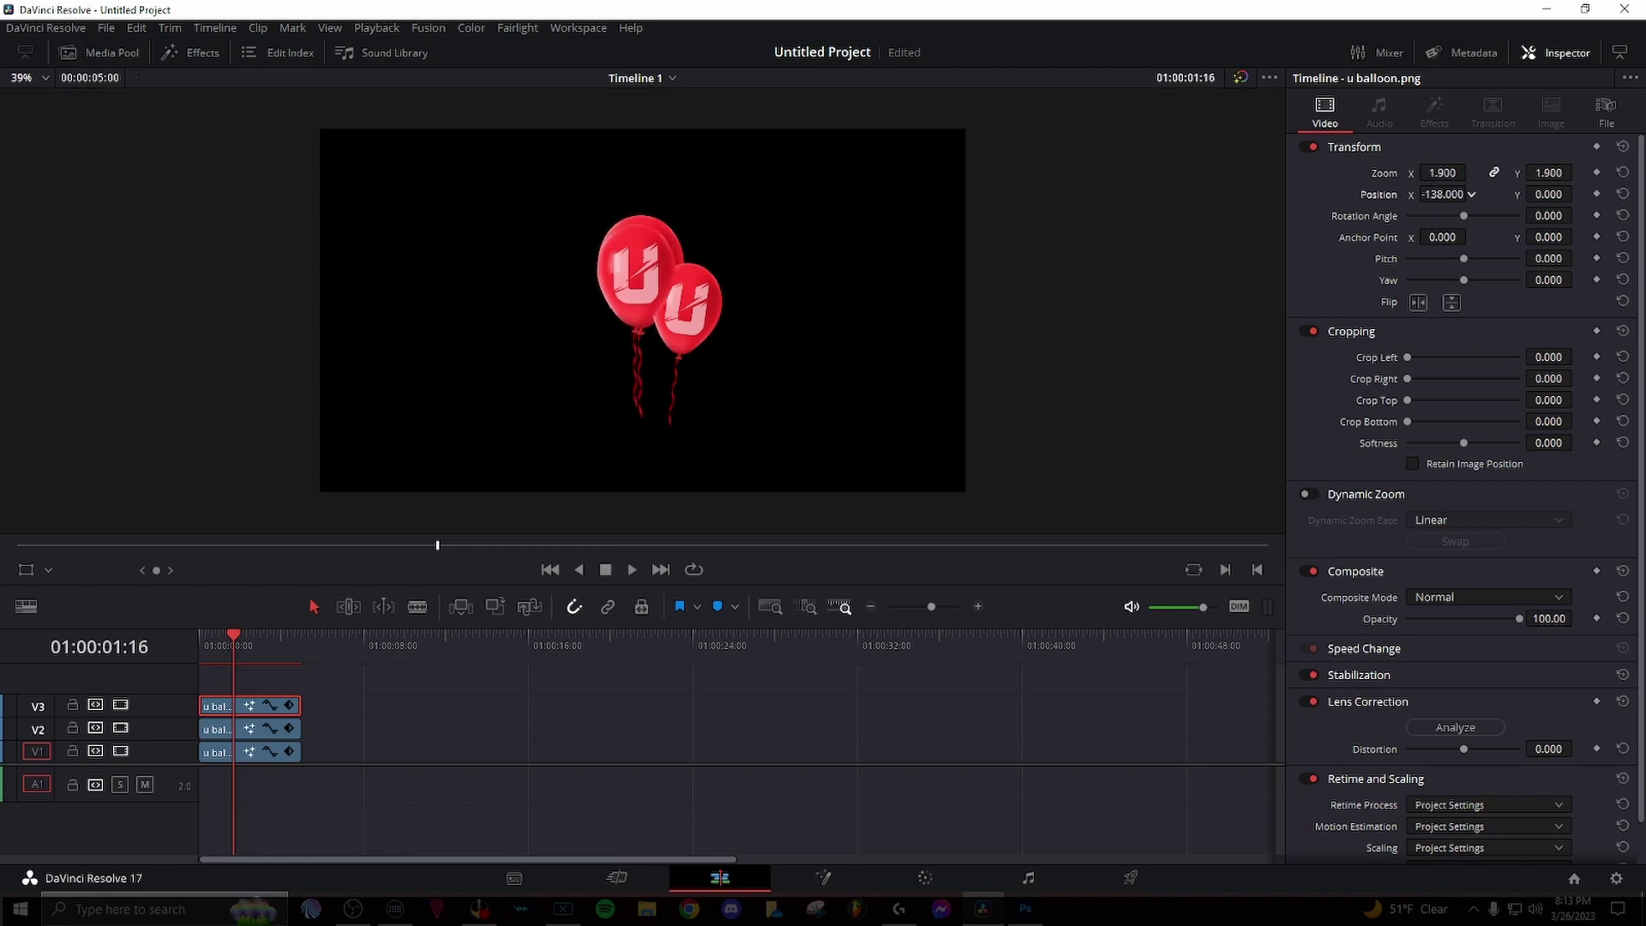
drag(1471, 194, 1449, 195)
drag(1552, 195, 1445, 193)
drag(1472, 195, 1232, 210)
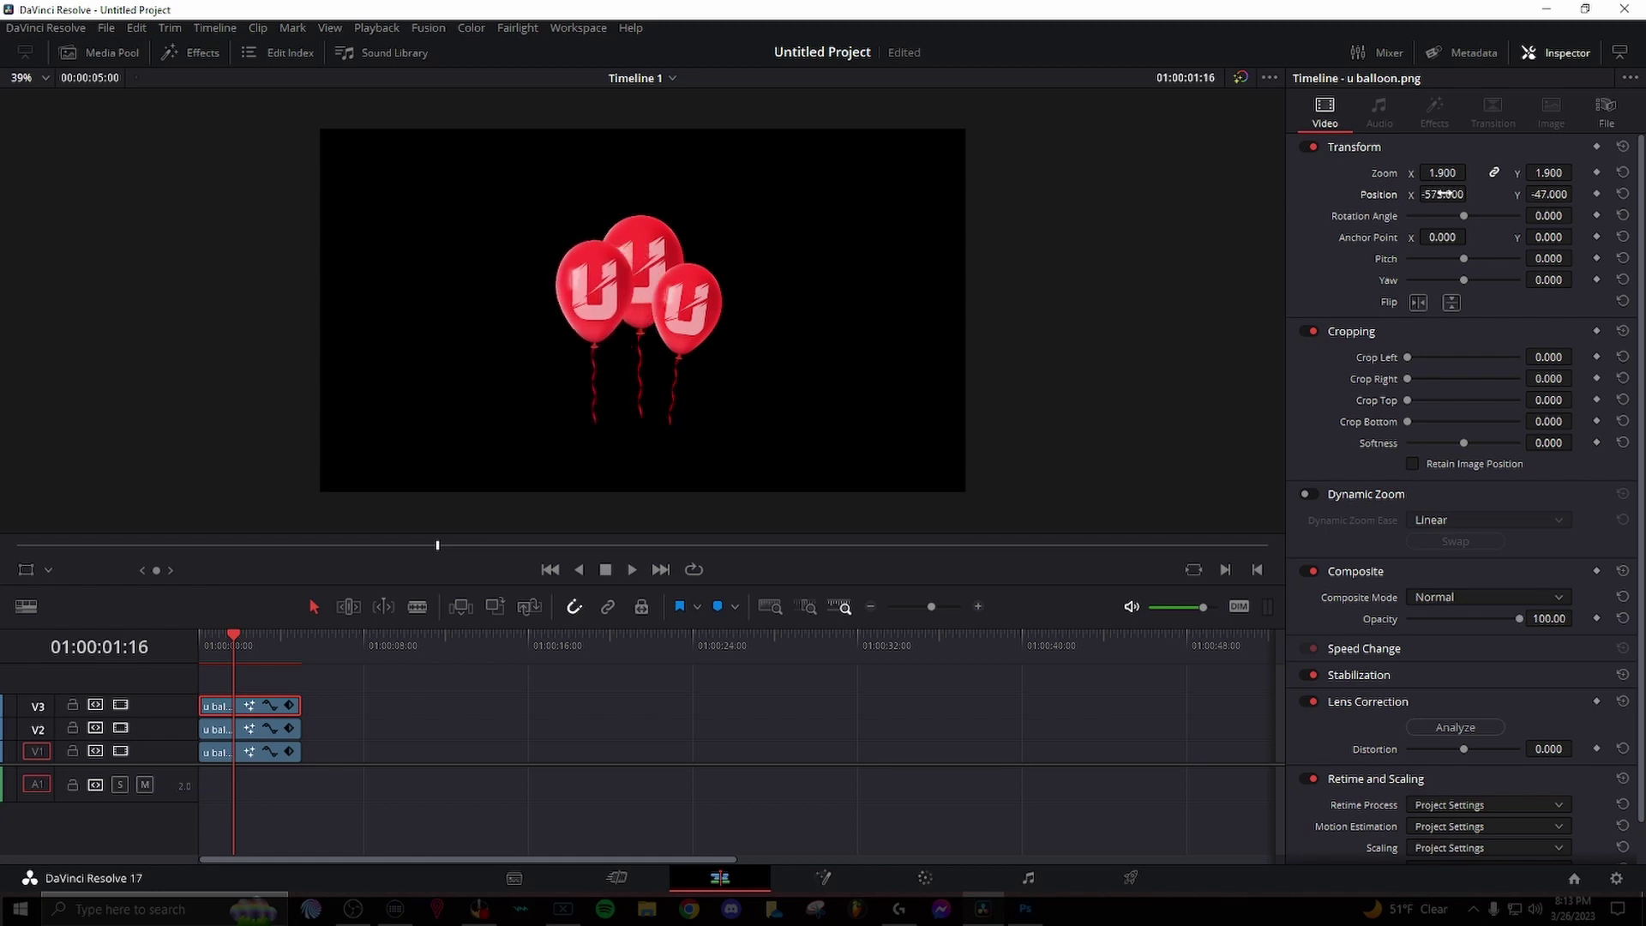
drag(1471, 194, 1471, 173)
drag(1576, 194, 1577, 193)
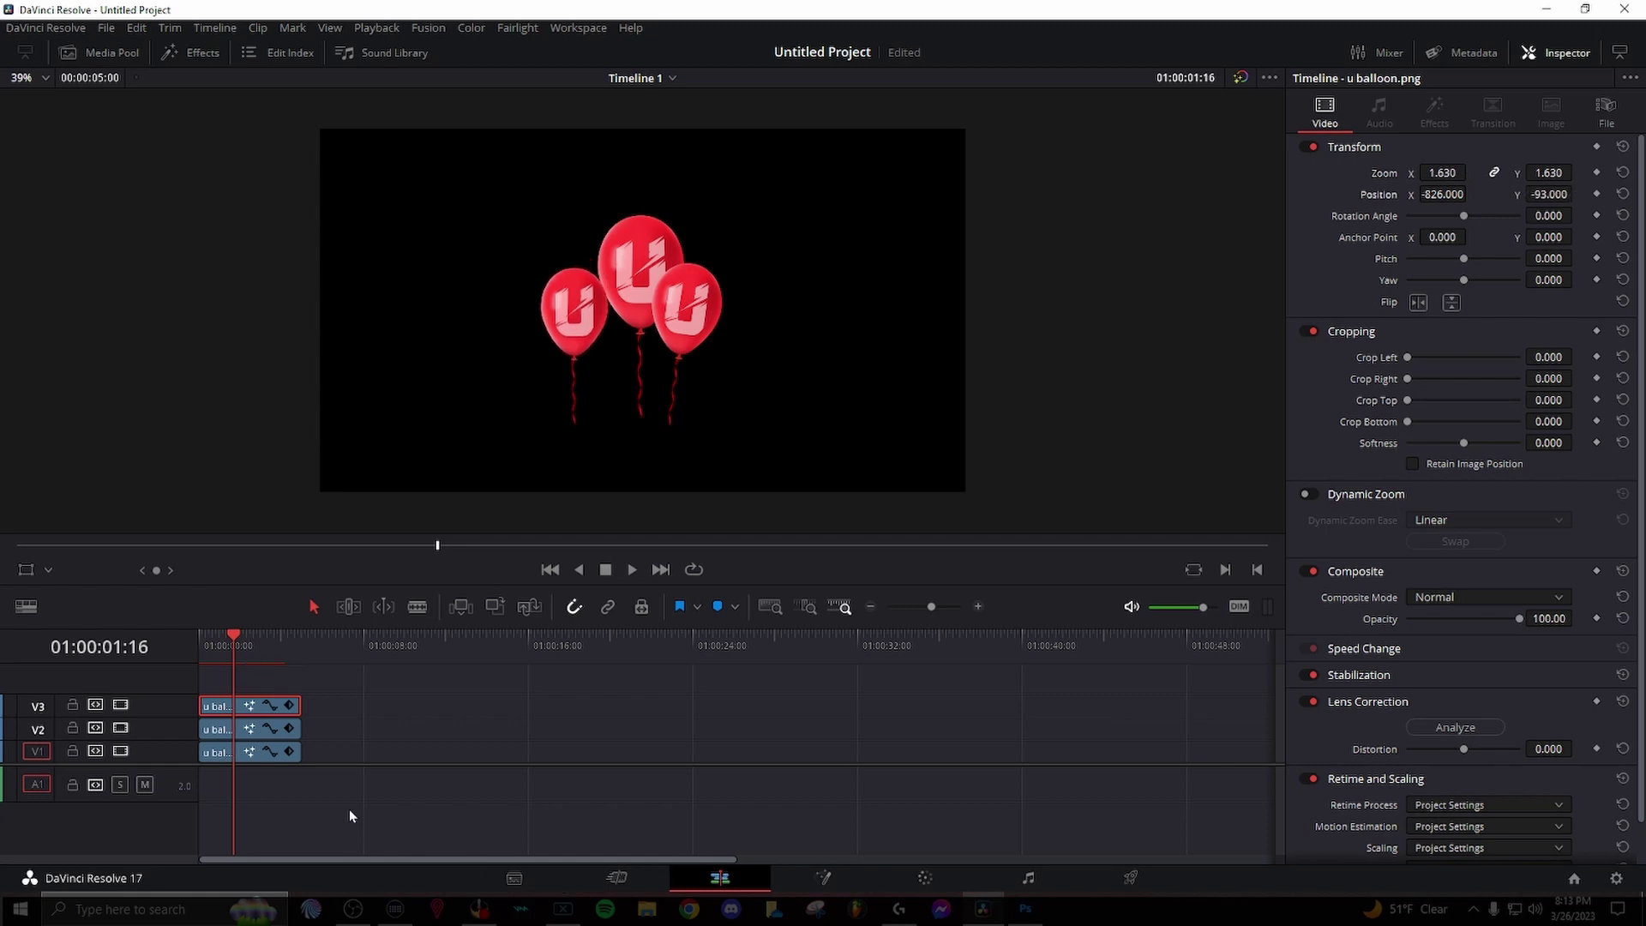
Step: Play the three-balloon composition from the start to check how the balloons move together
key(Home)
key(space)
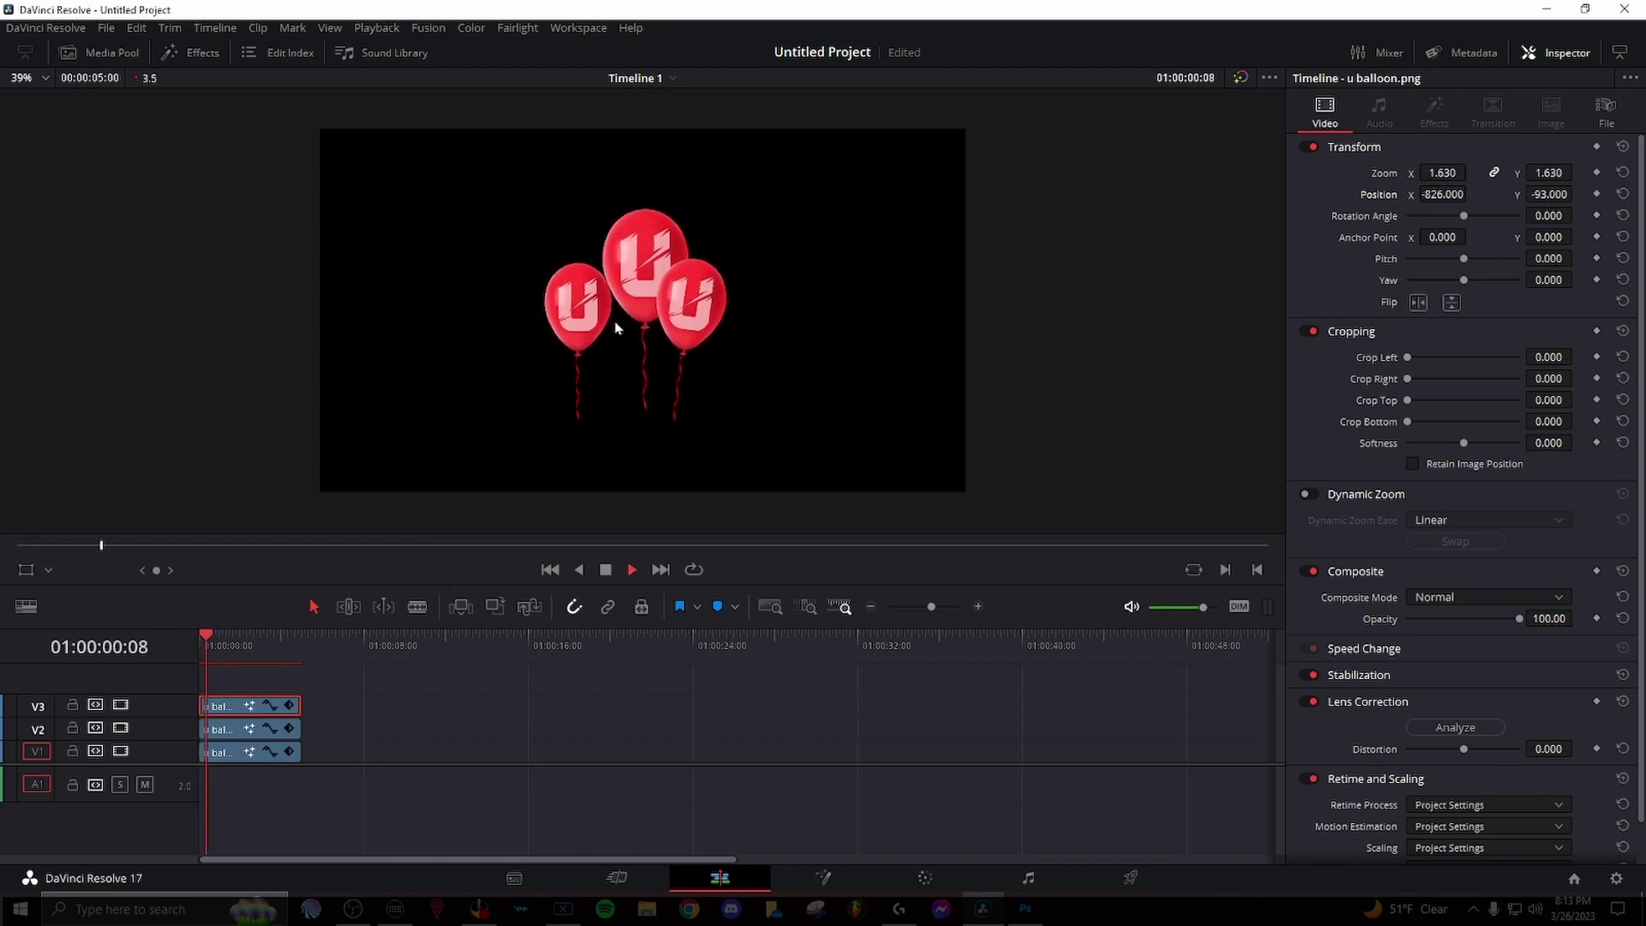
key(space)
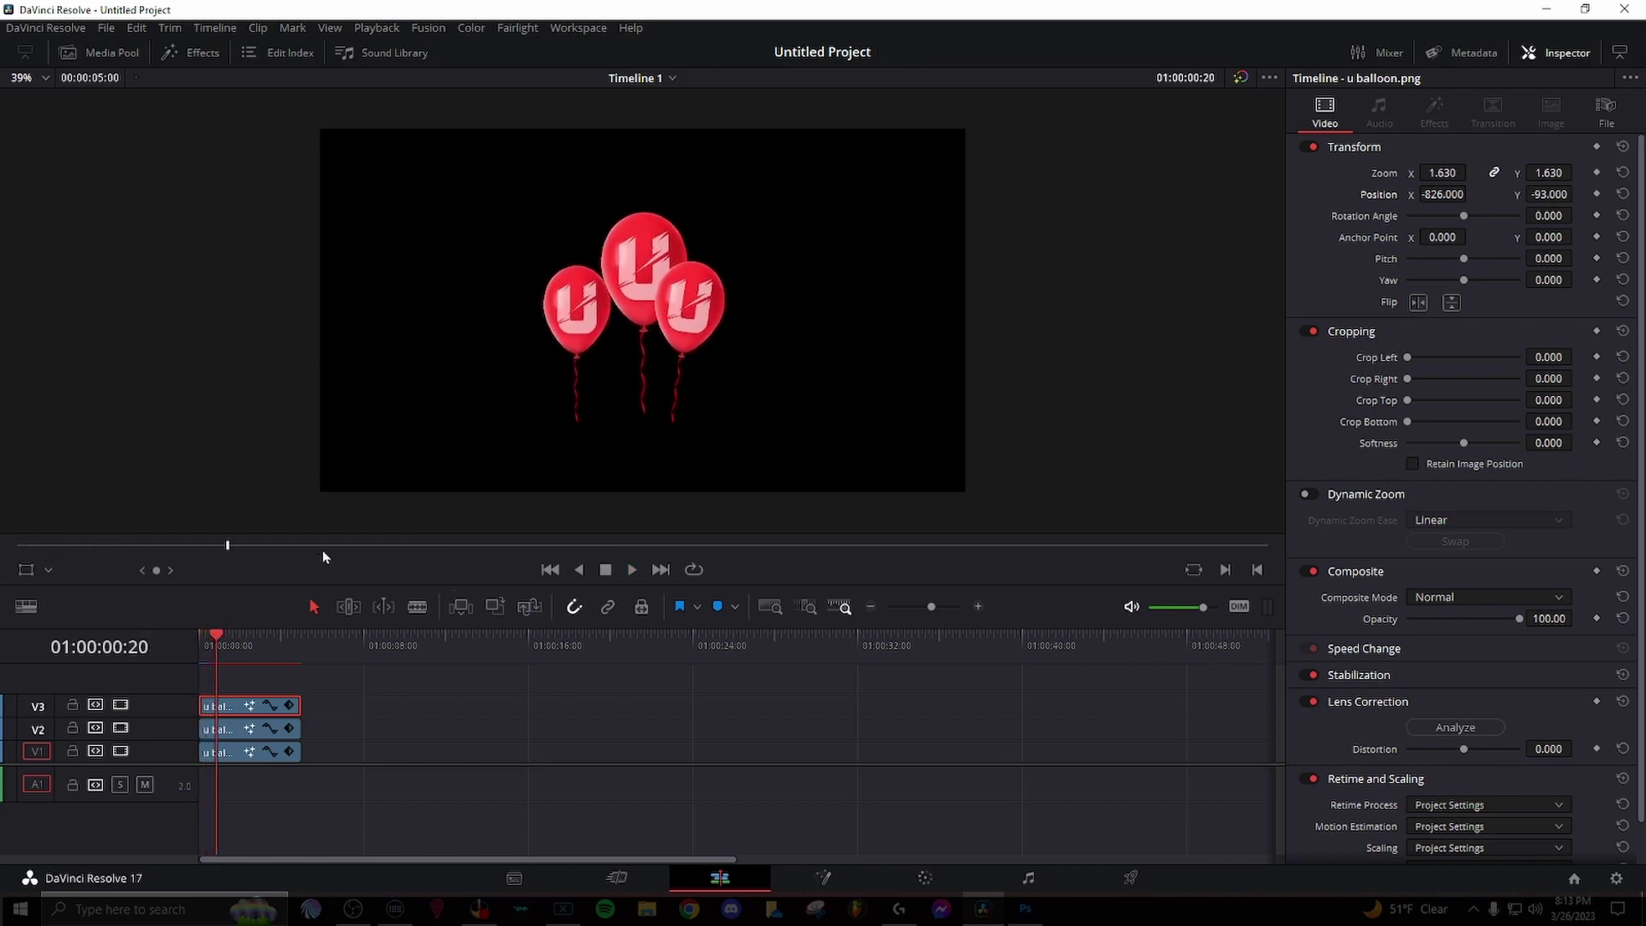
key(space)
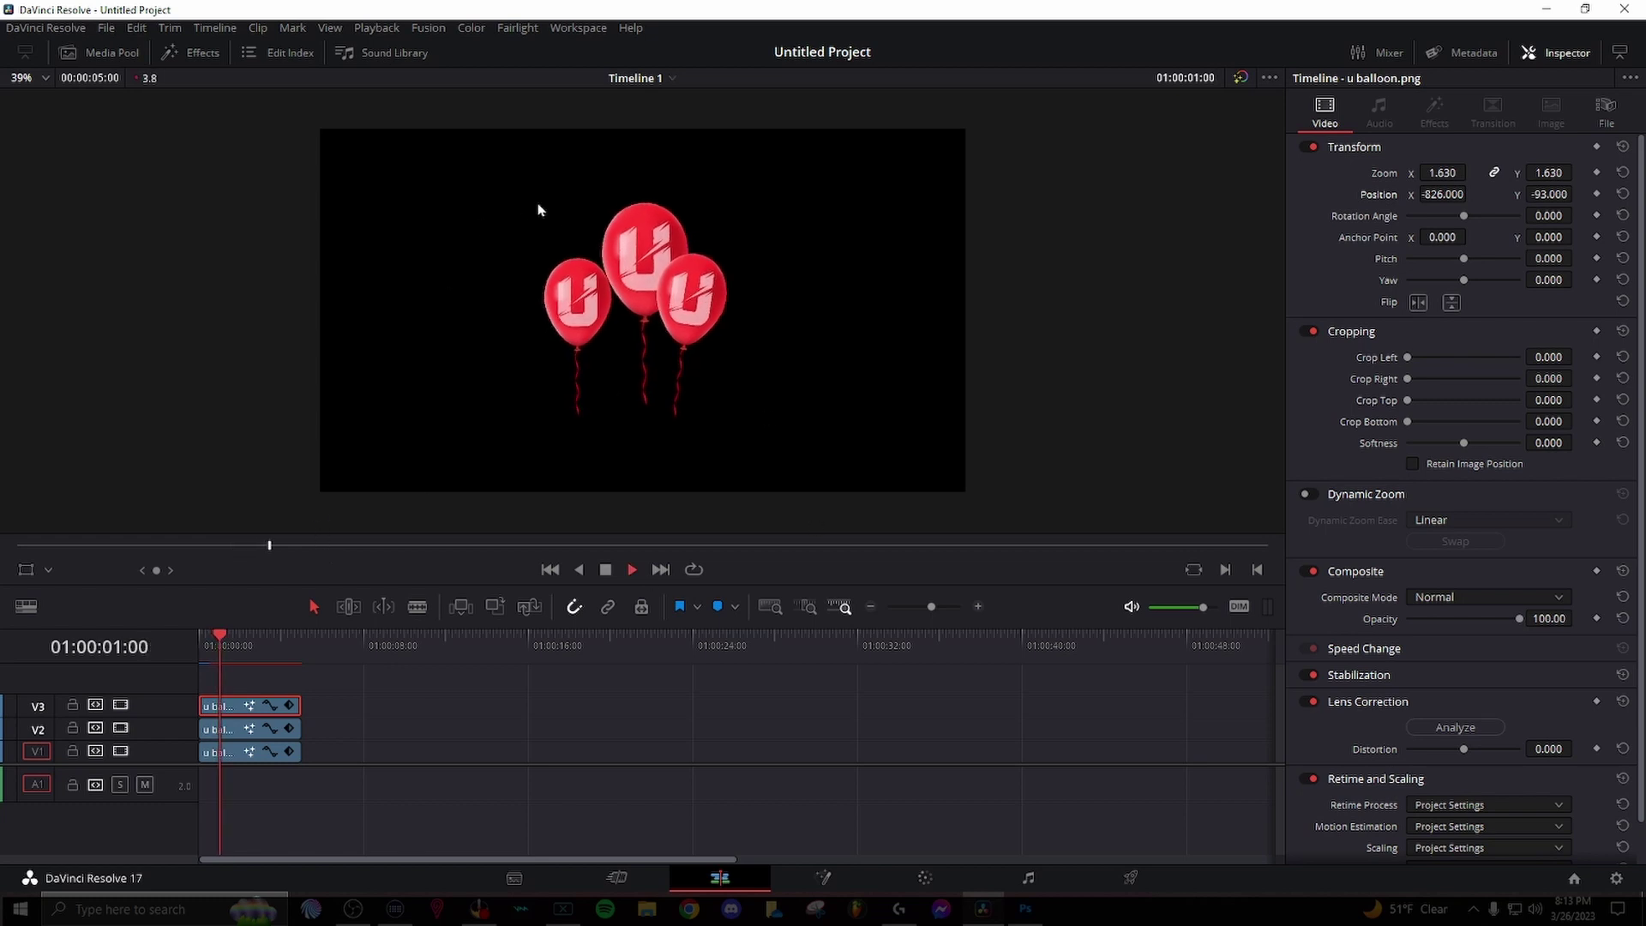
key(space)
drag(222, 648, 199, 652)
key(space)
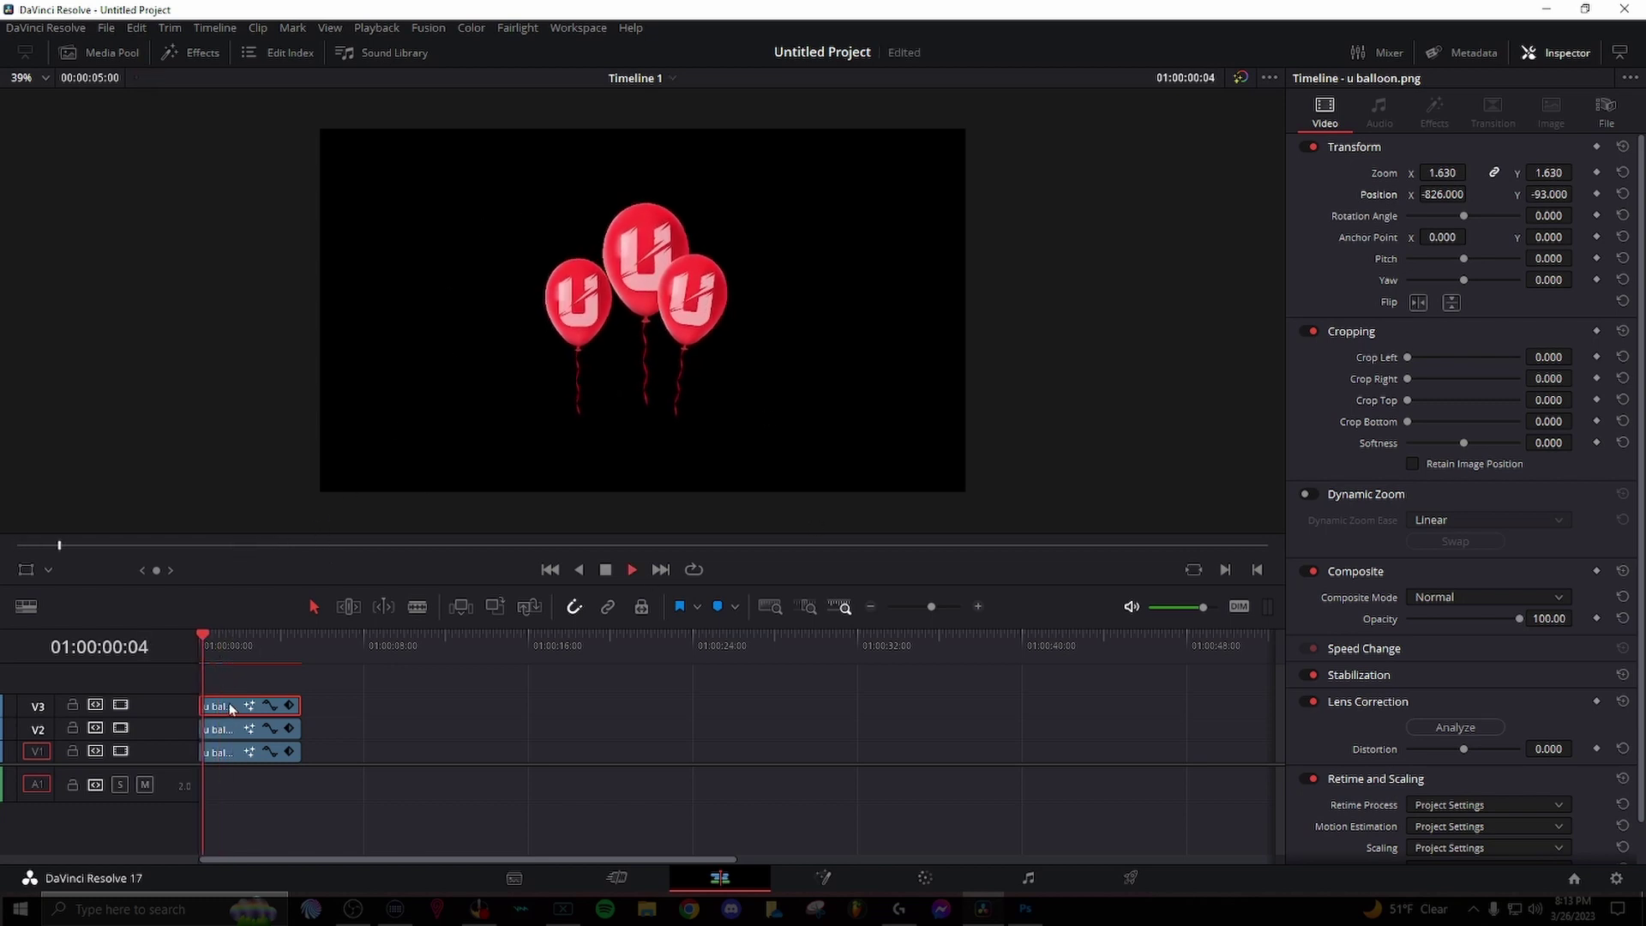
key(space)
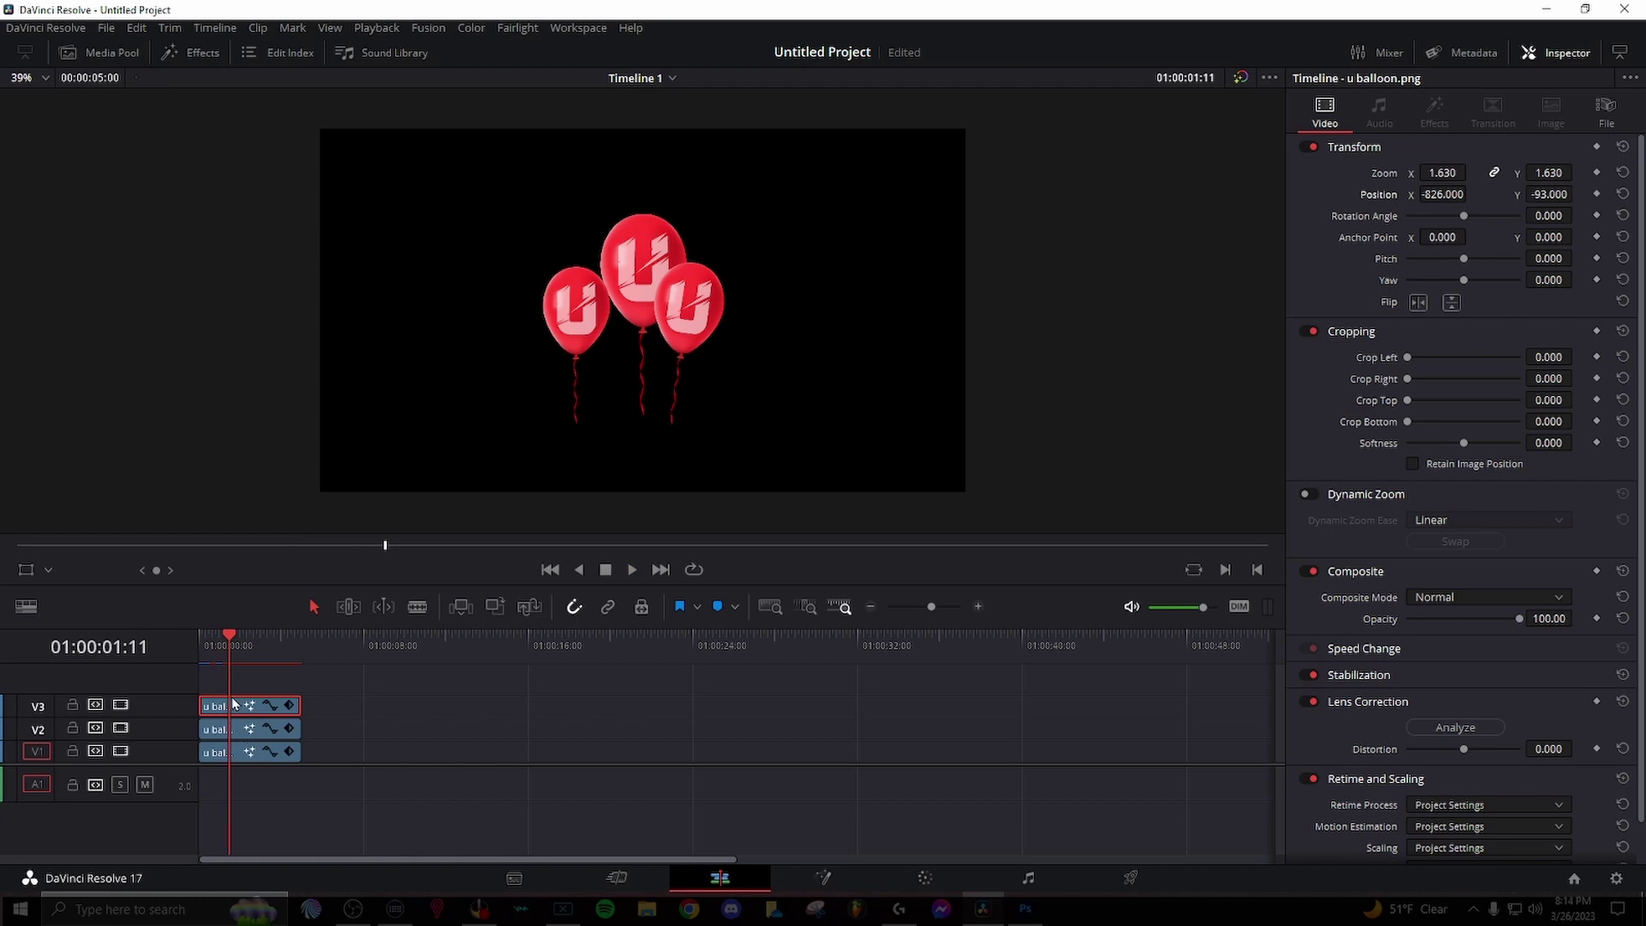
Step: In Fusion, set the V3 balloon's camera shake to X deviation 0.236, Y deviation 0.118, rotation deviation 0.417 and randomness 0.276, then return to the Edit page
click(853, 882)
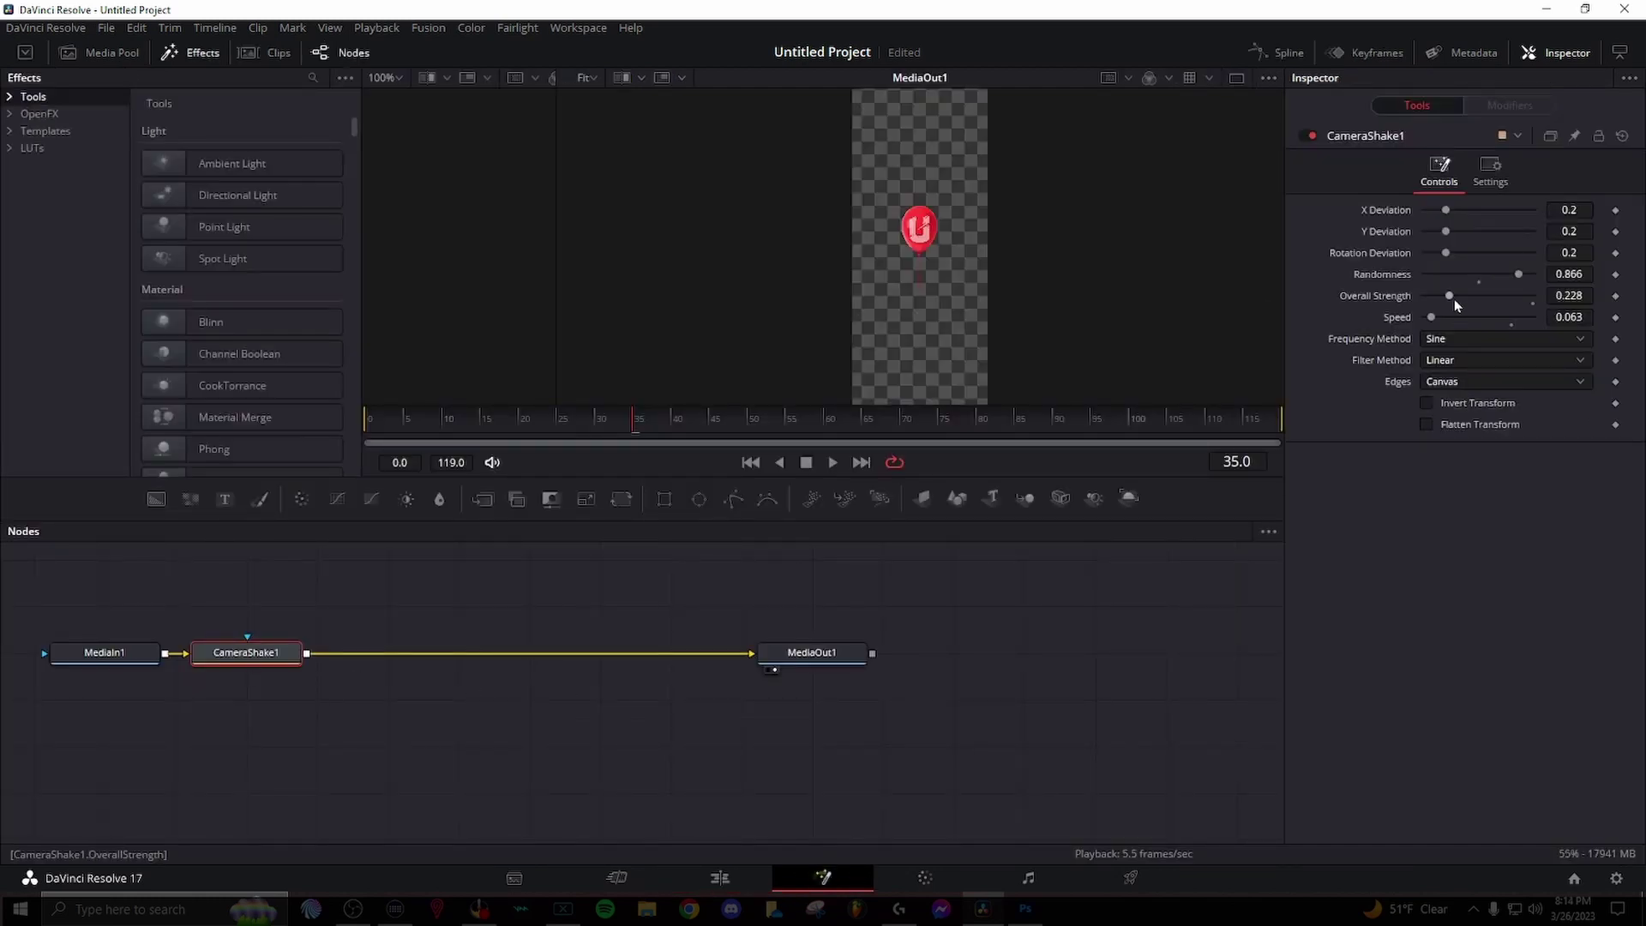
drag(1519, 279, 1449, 211)
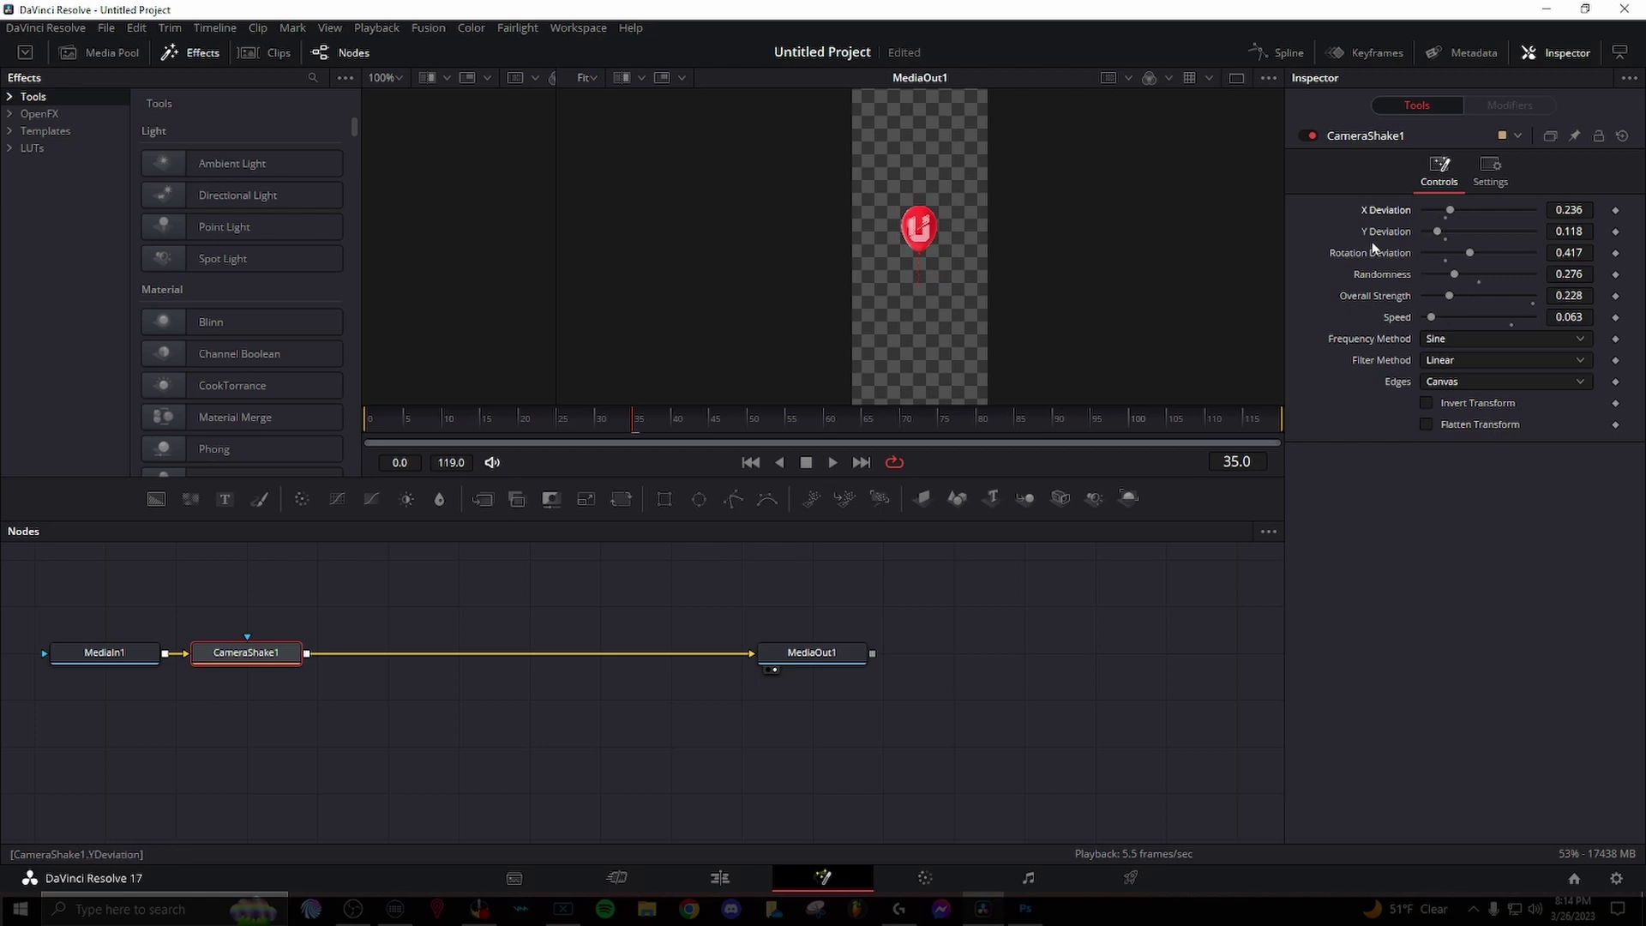
click(720, 877)
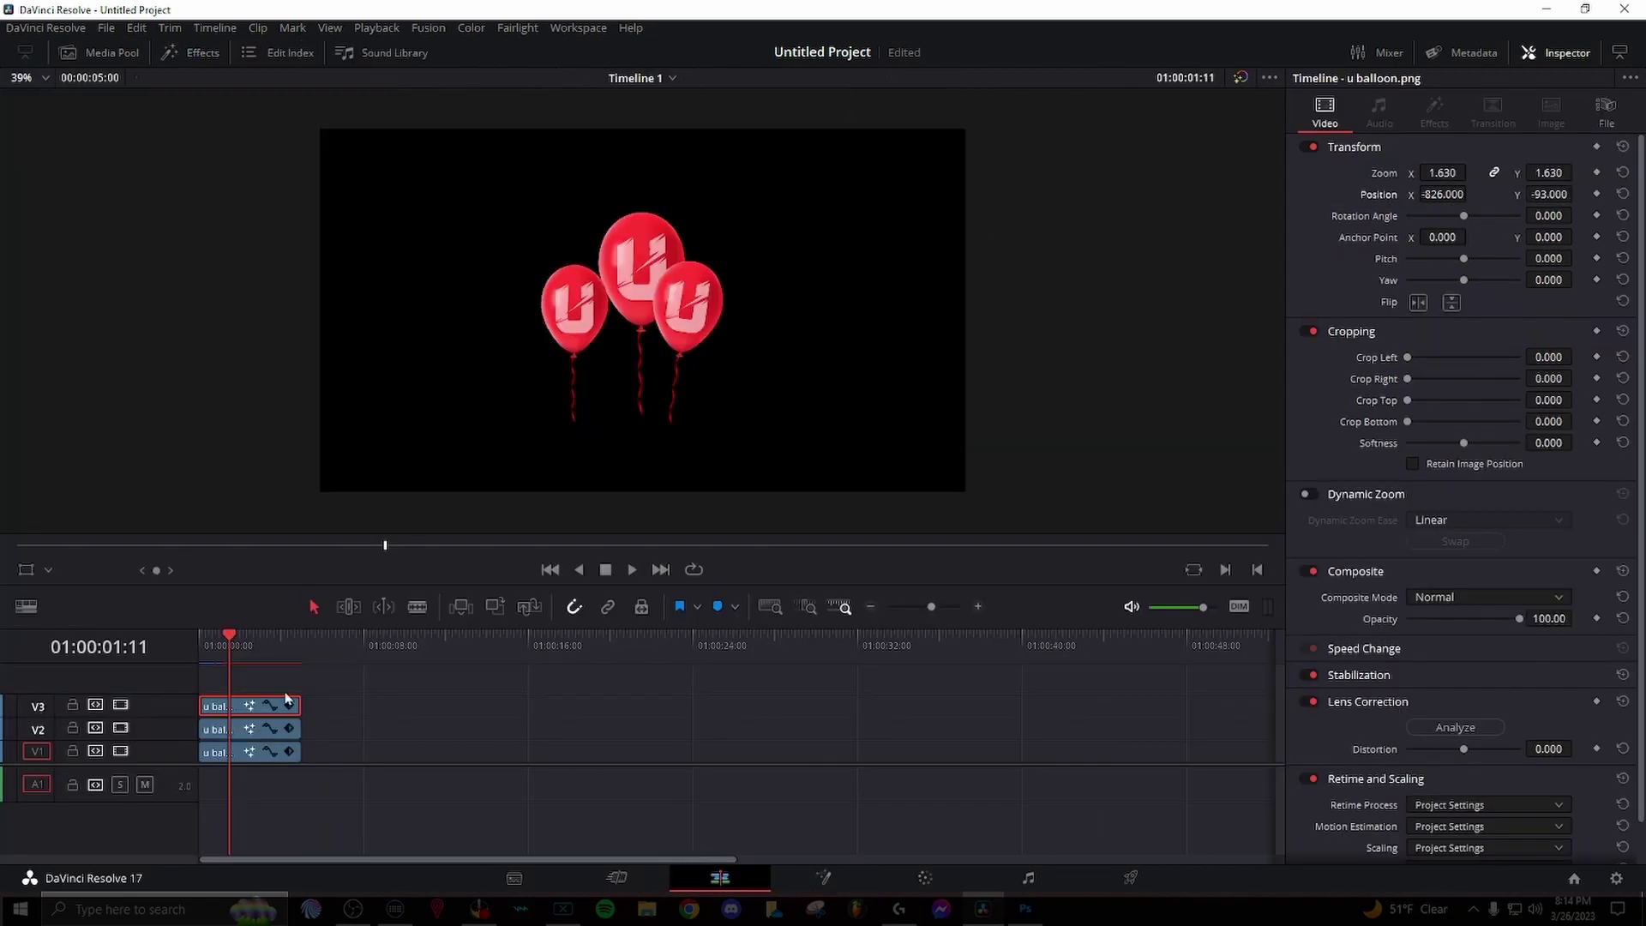
Step: Move the V2 clip past the others and set its camera shake to X deviation 0.228, Y deviation 0.378, rotation deviation 0.472 and randomness 0.654
drag(242, 729, 344, 730)
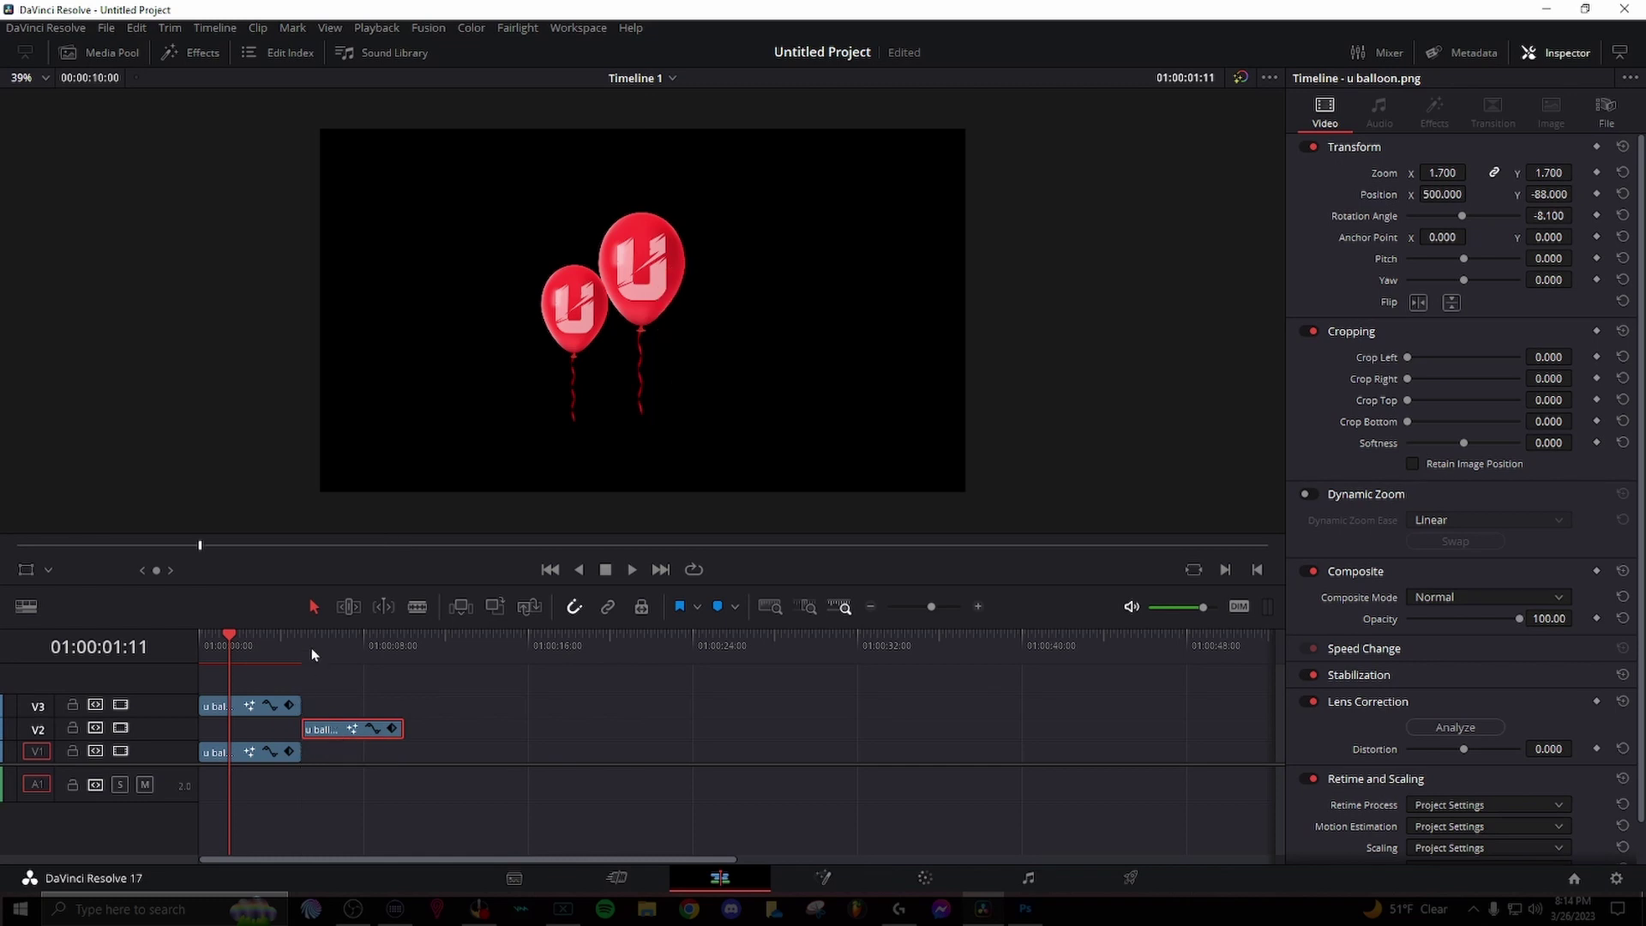
click(318, 649)
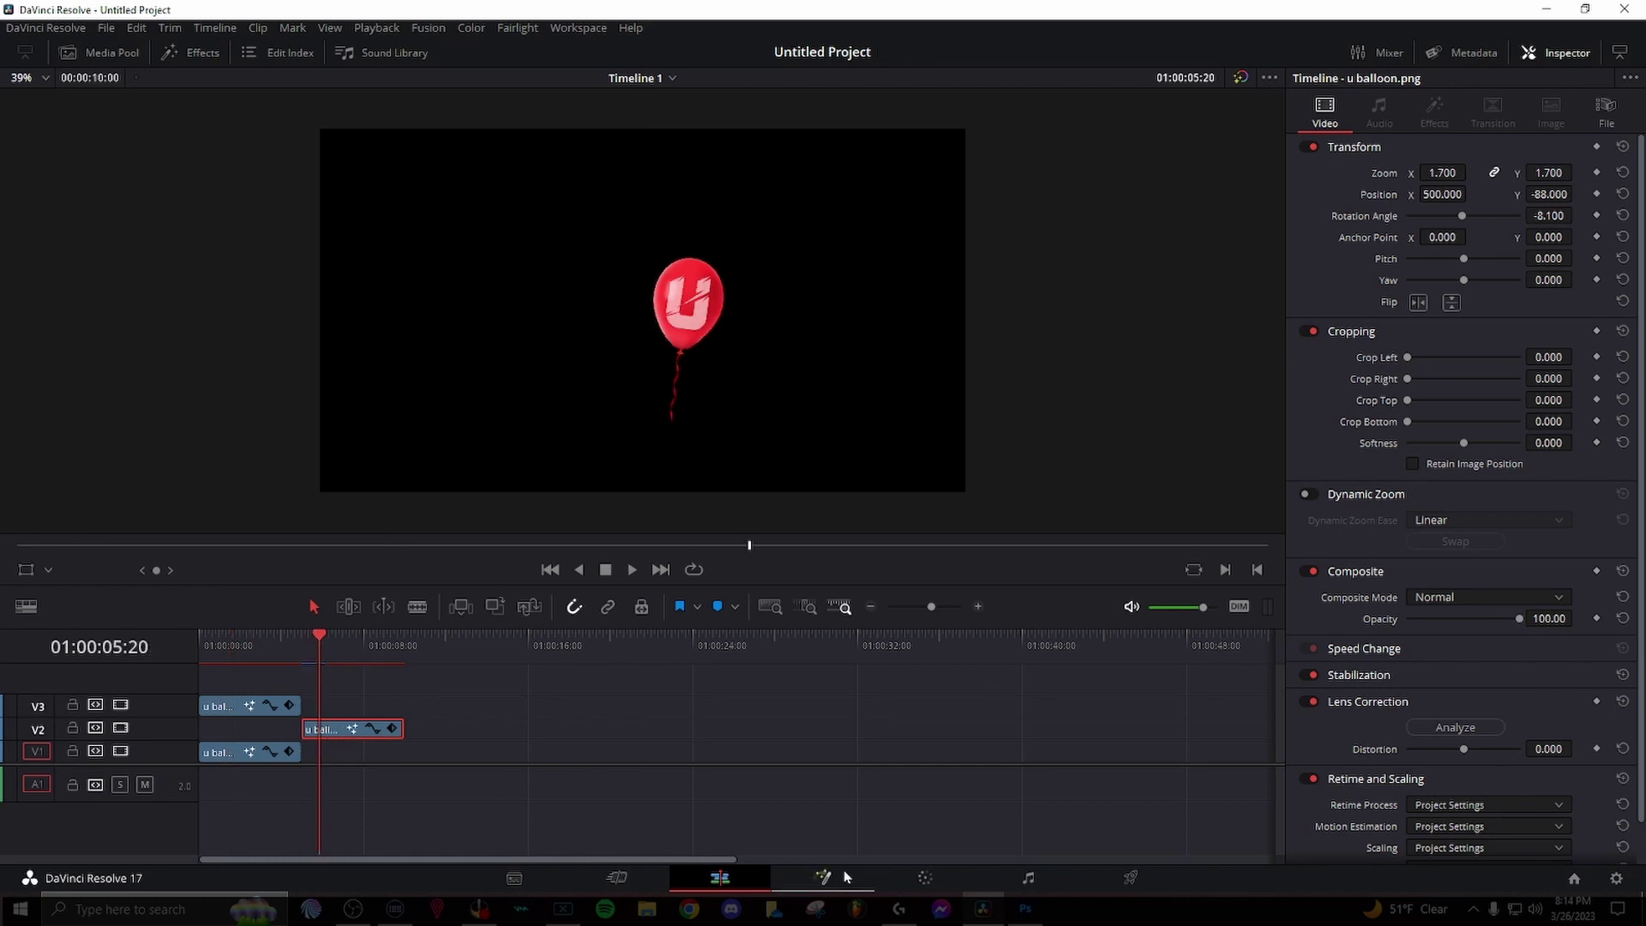
click(797, 877)
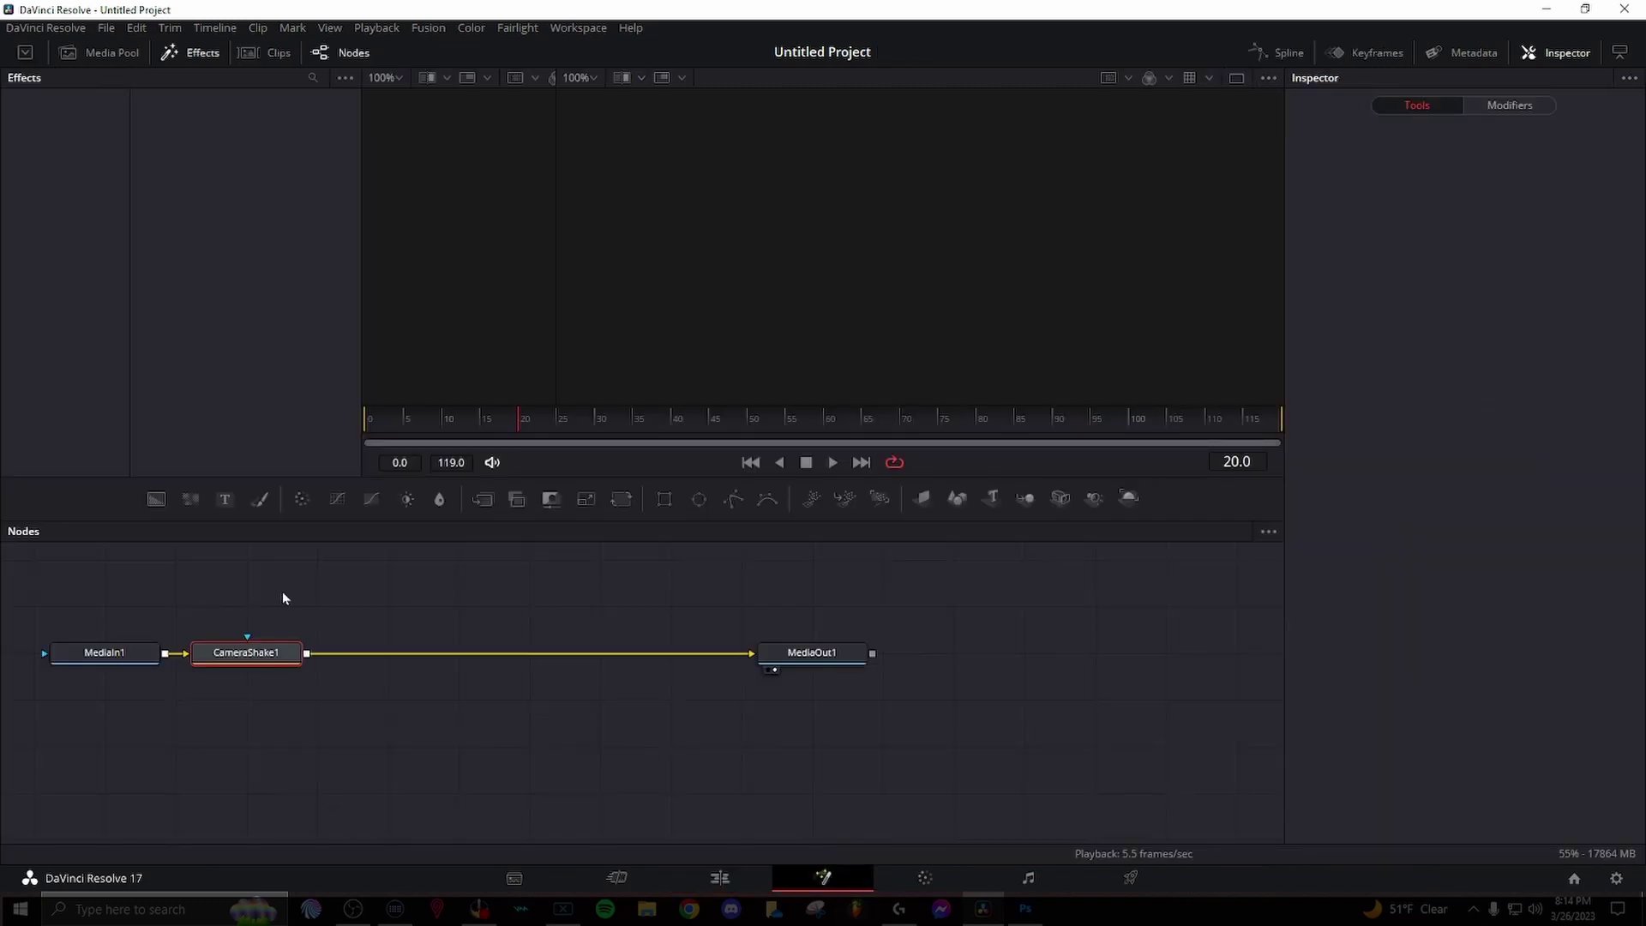
drag(1455, 252, 1496, 274)
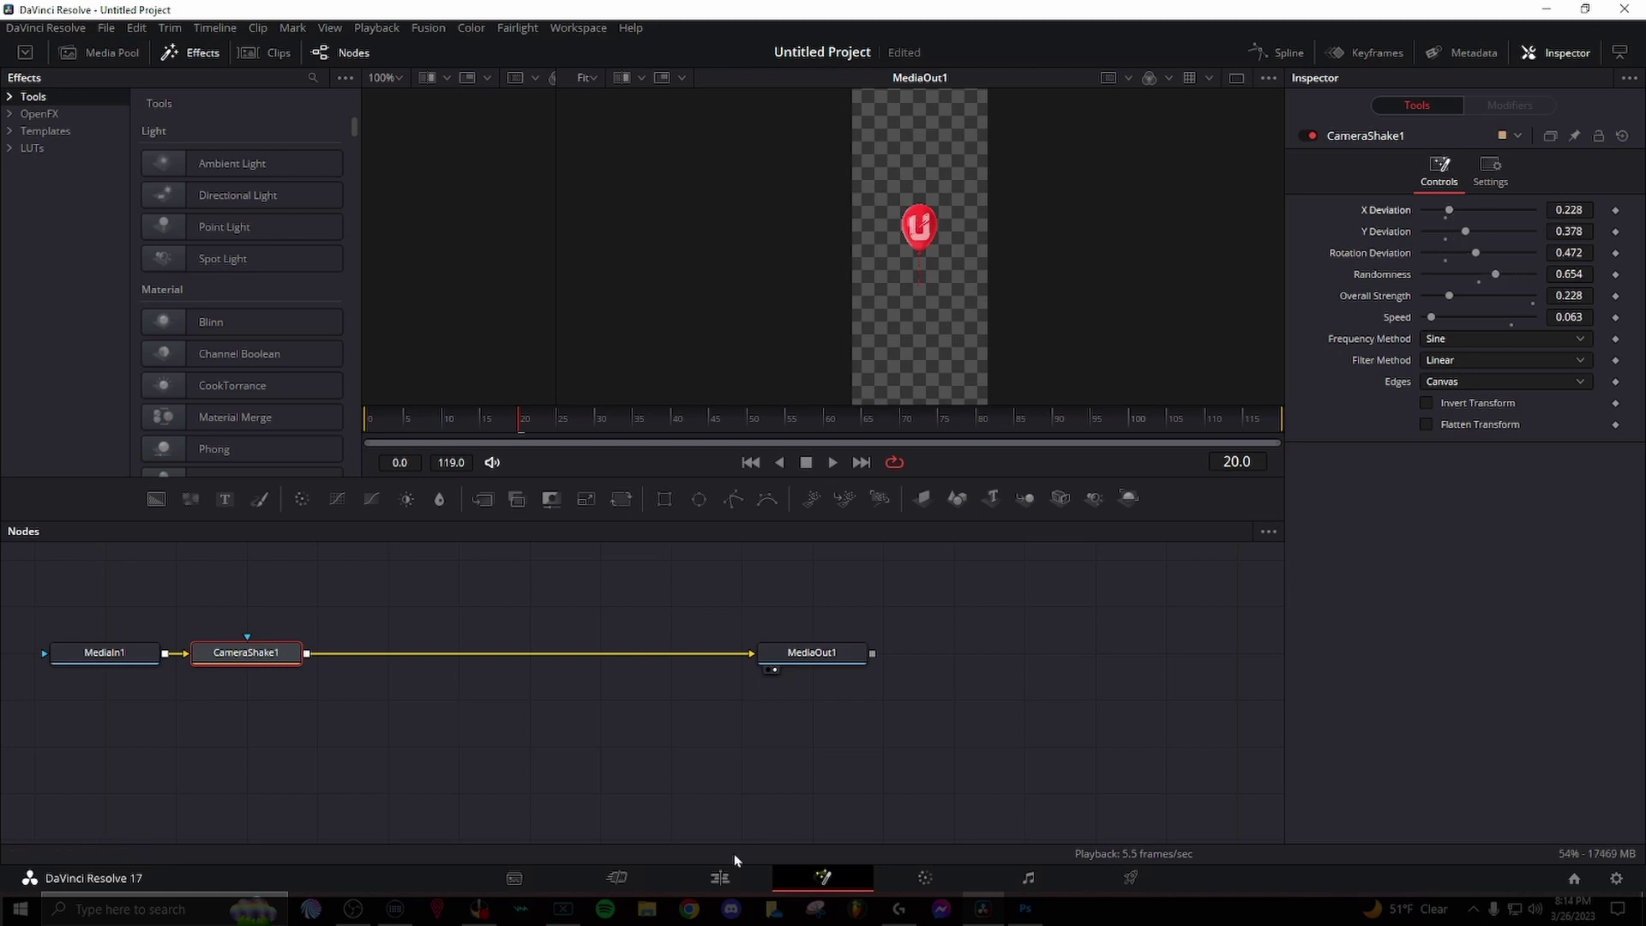
click(722, 876)
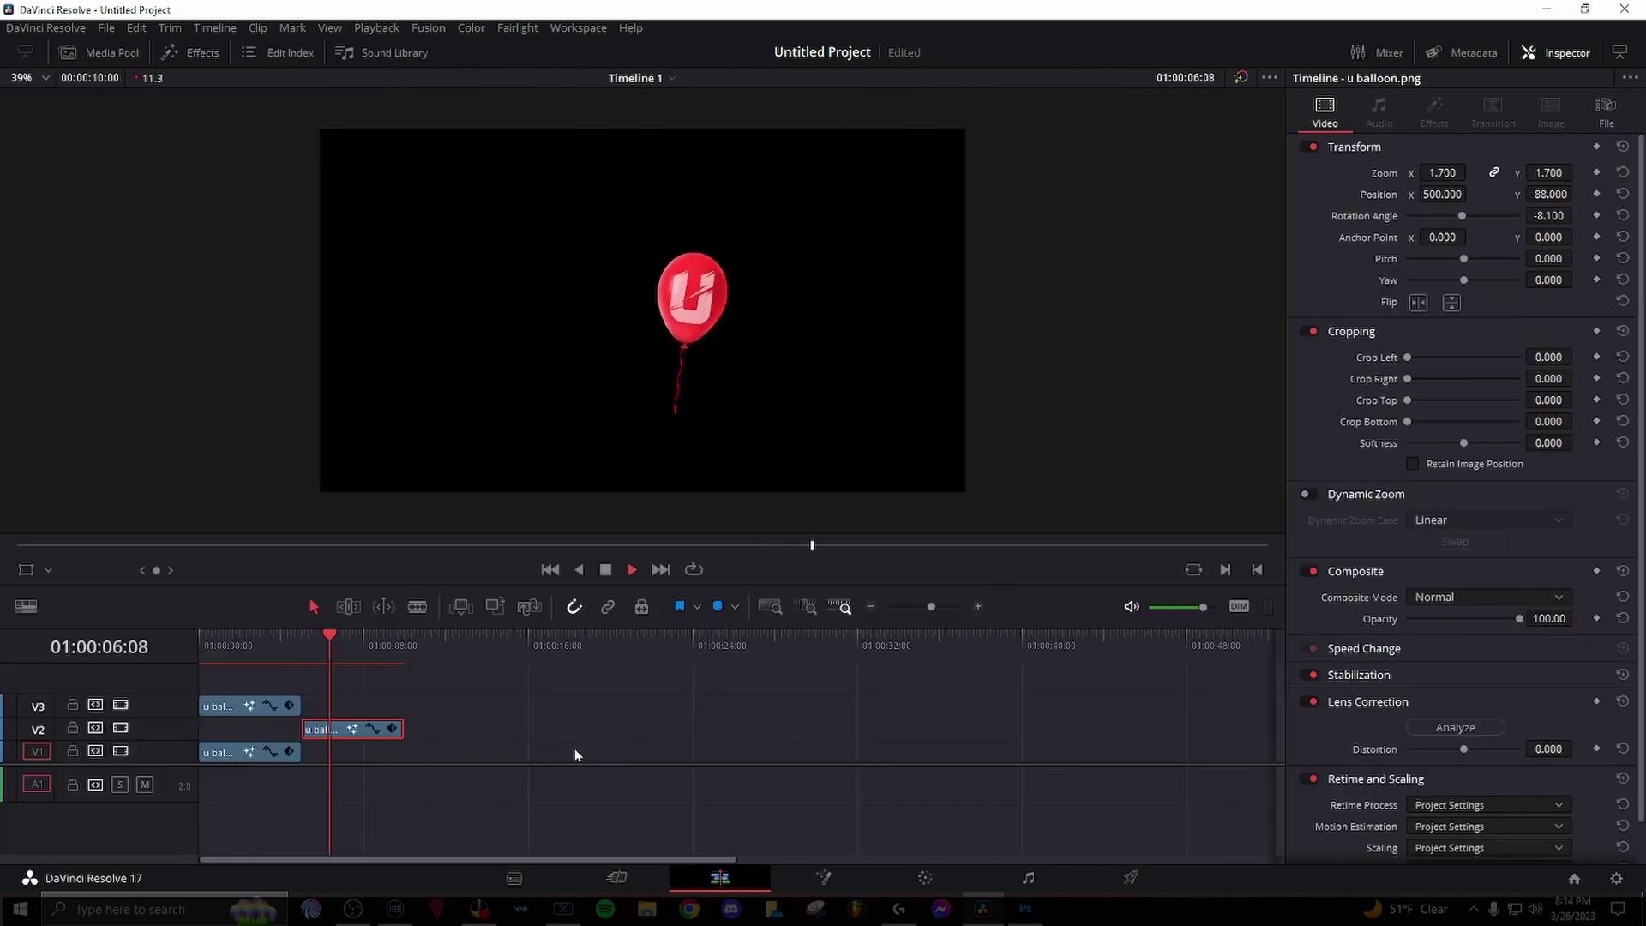
Step: Realign the V2 clip, move the V1 clip out, and set its shake deviations to X 0.26, Y 0.236, rotation 0.331, with randomness 0.583
drag(306, 728, 357, 751)
click(359, 651)
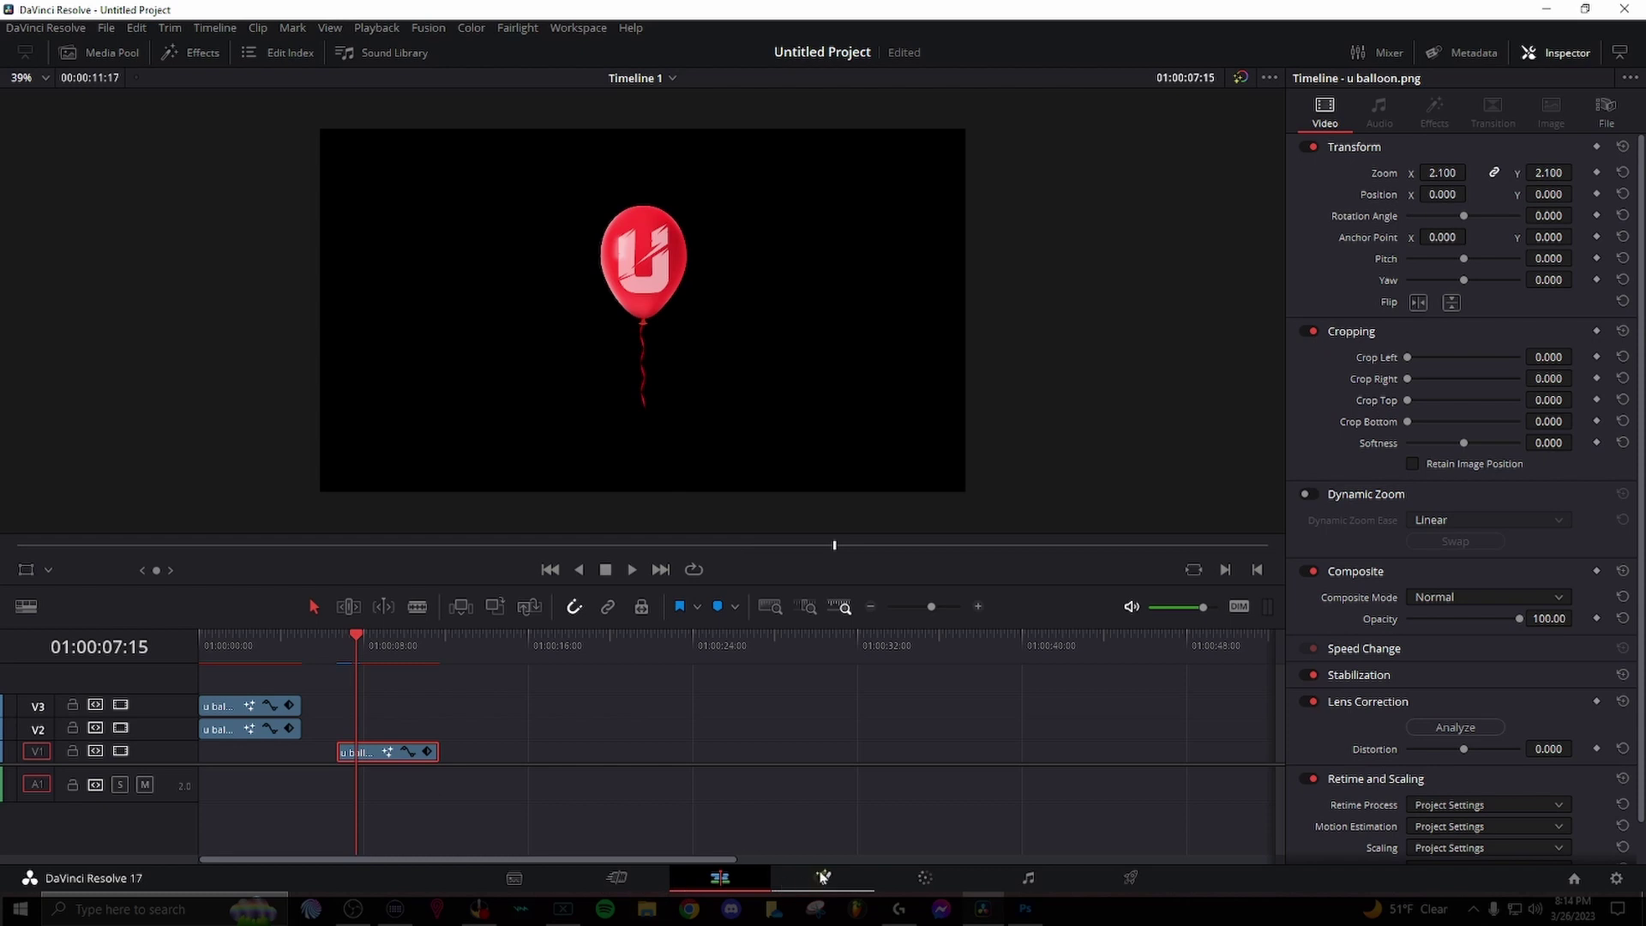
click(823, 877)
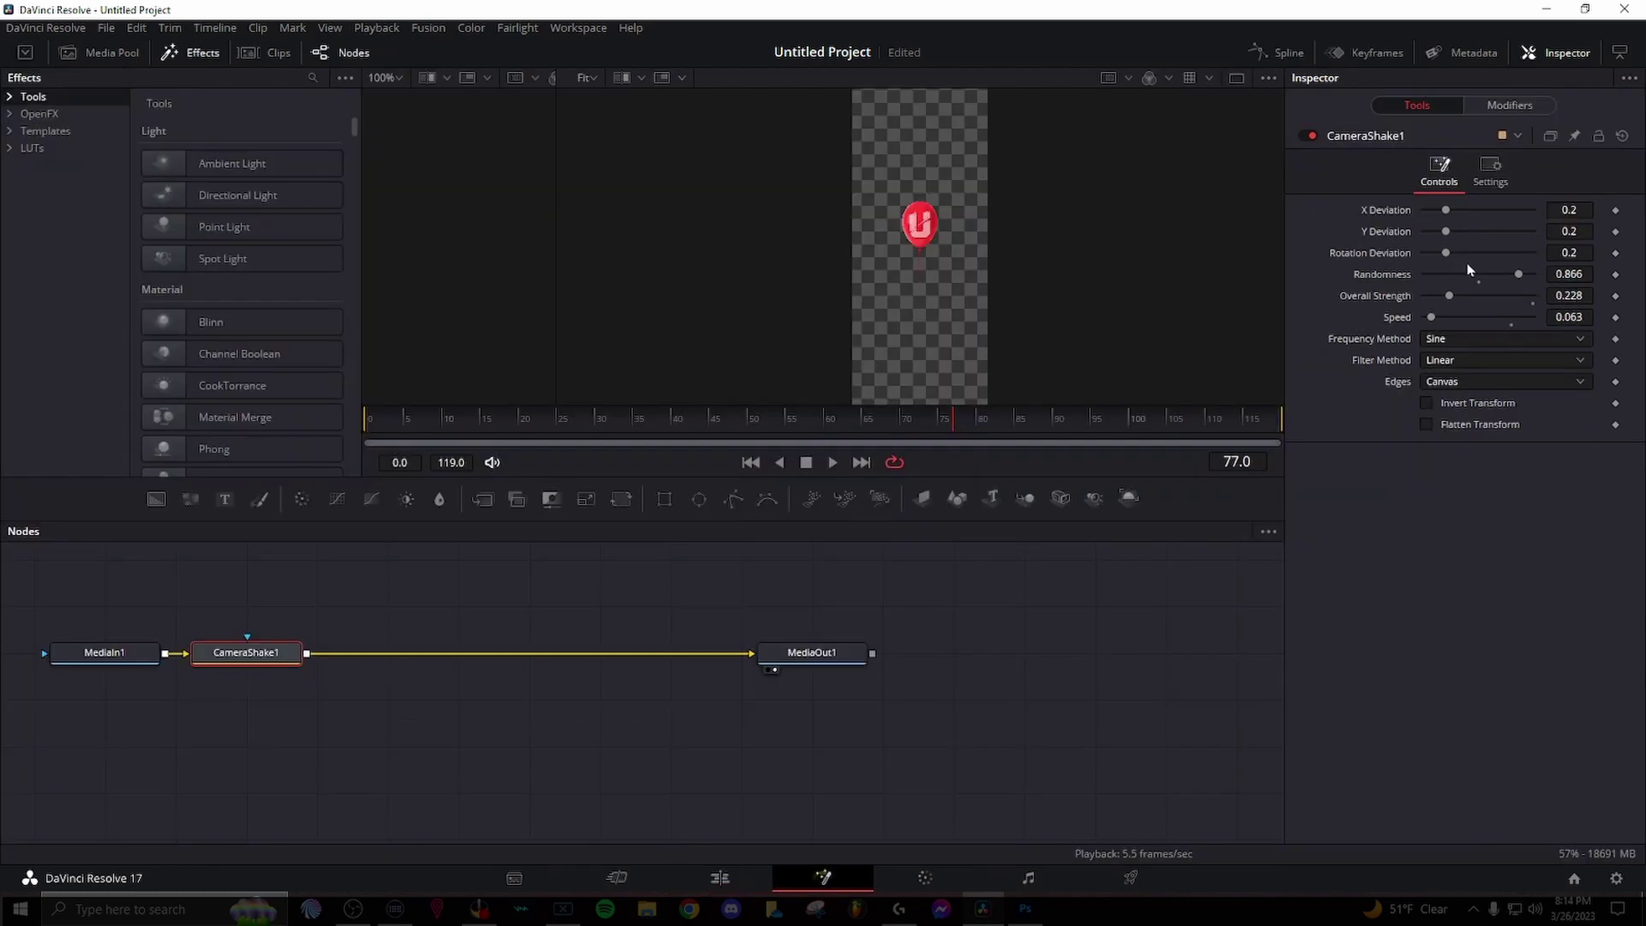
drag(1519, 276, 1455, 211)
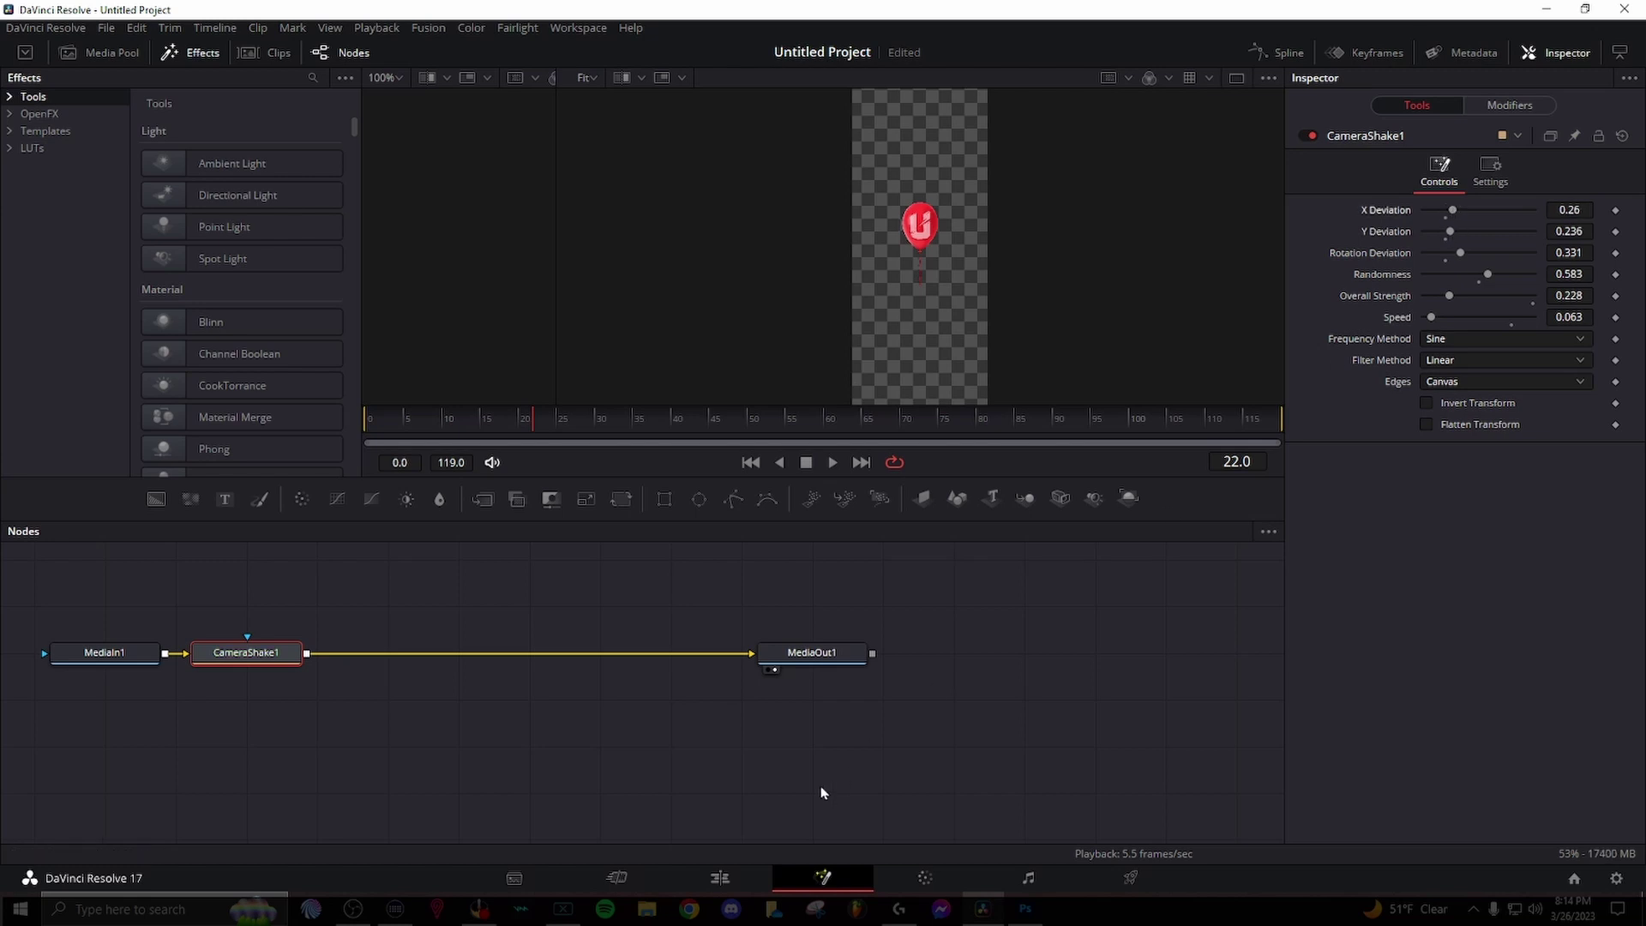
click(719, 877)
Step: Move the V1 balloon clip back to the timeline's start and play all three balloons together
drag(357, 751, 184, 739)
key(Home)
key(space)
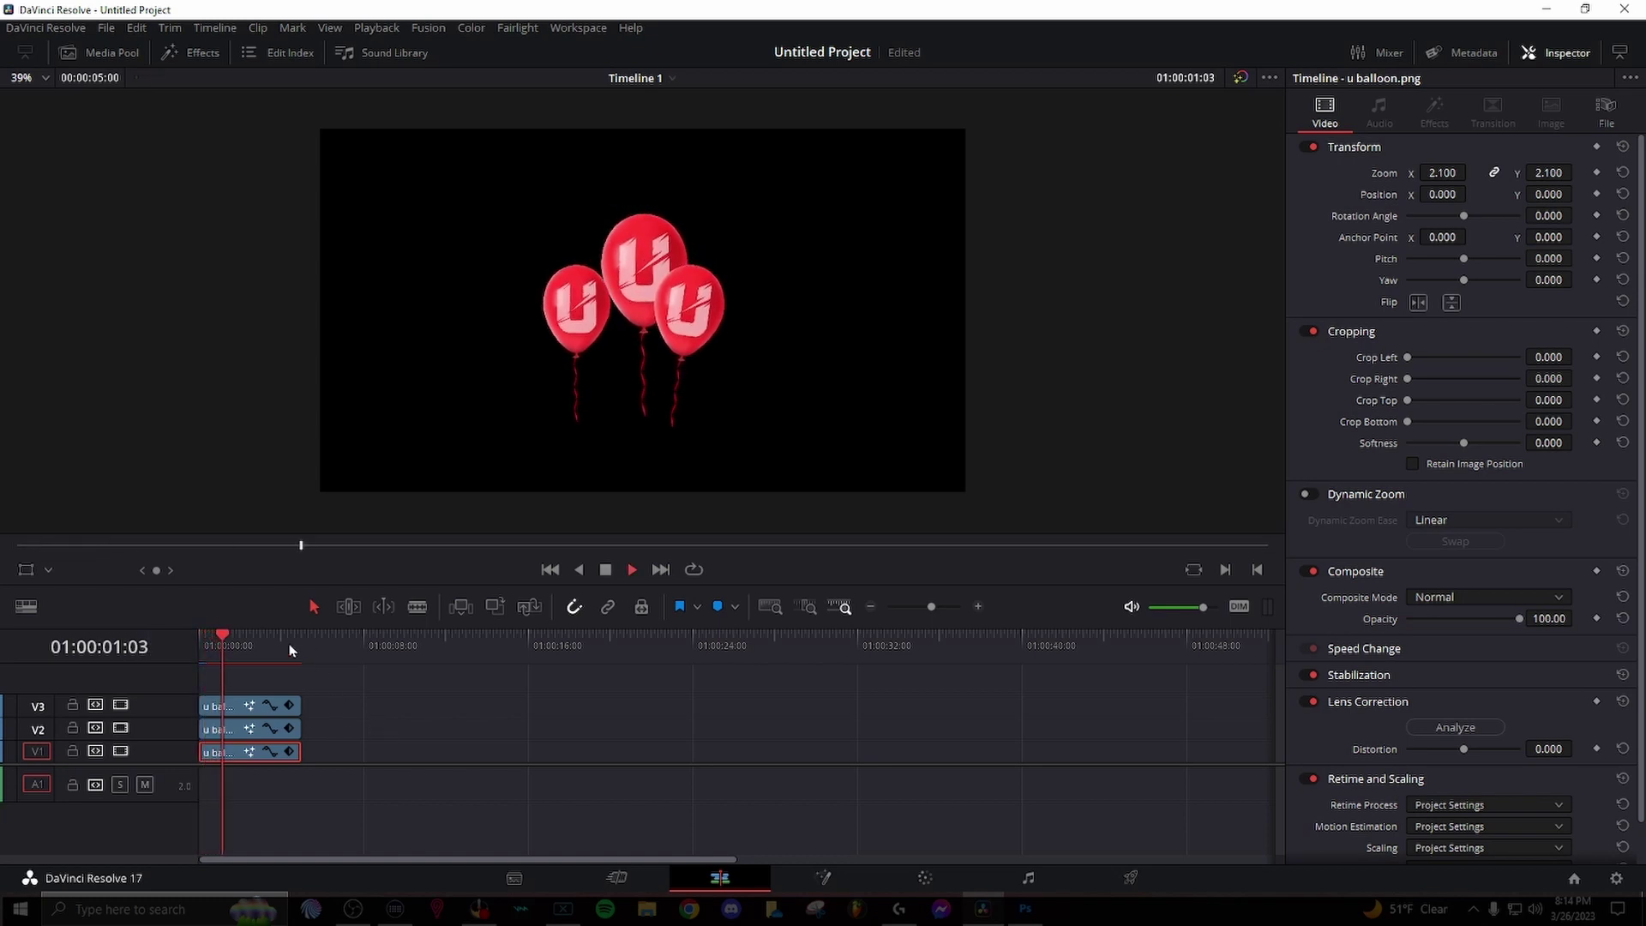
Step: Combine the three balloon clips on V1, V2 and V3 into a new compound clip, keeping the default name
drag(314, 680, 168, 816)
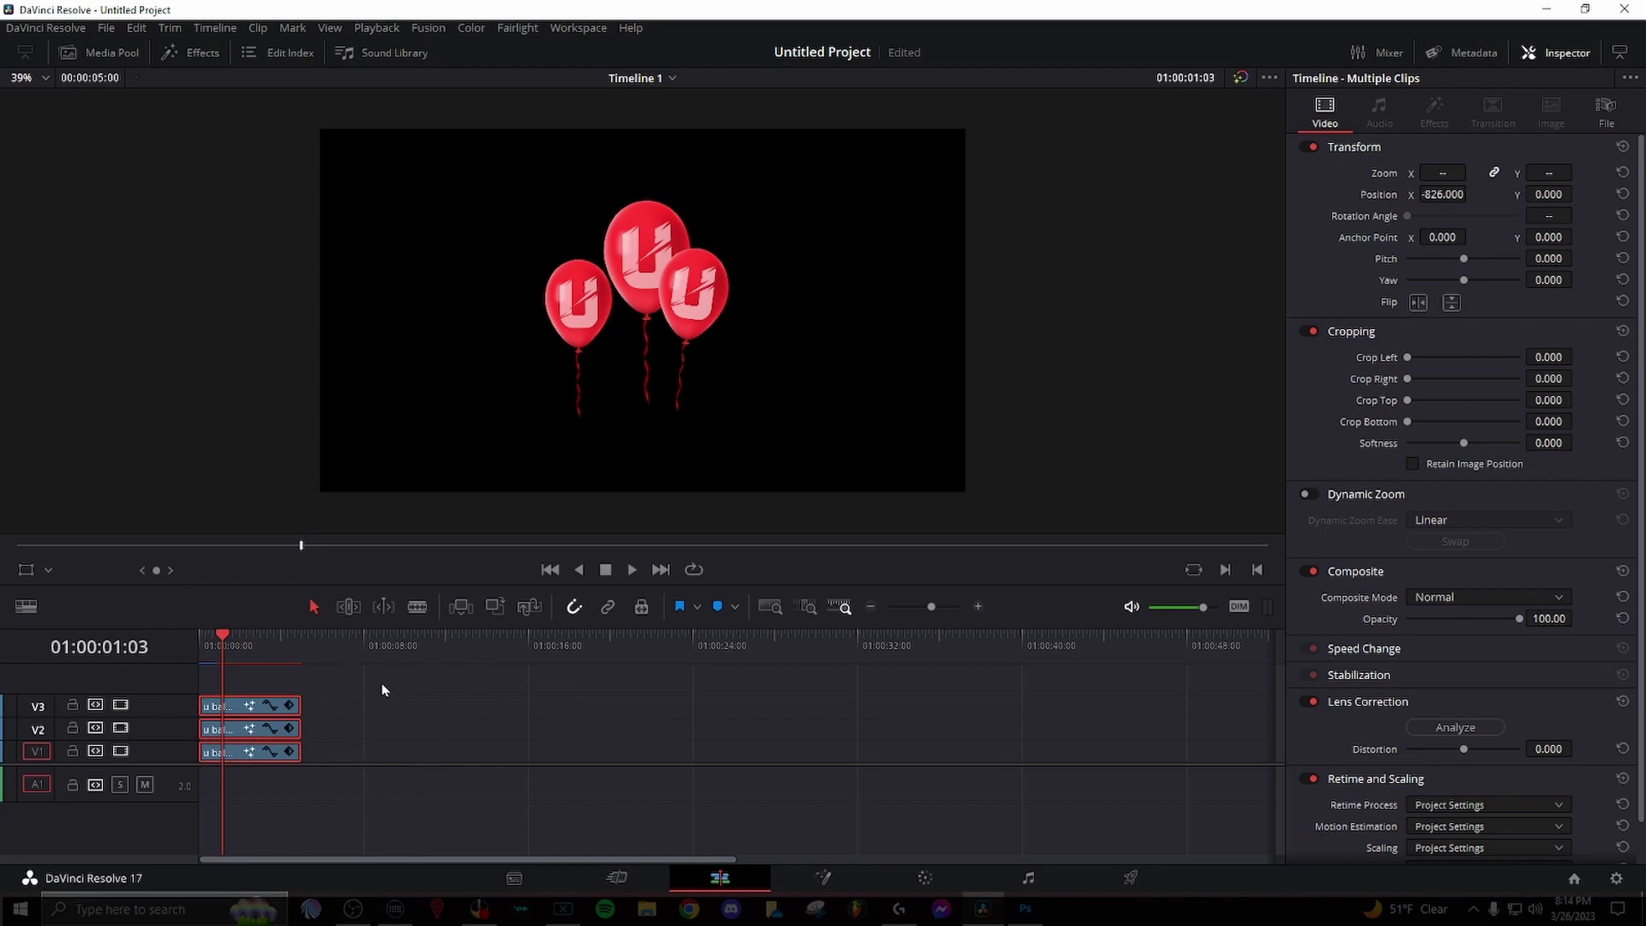
drag(385, 679, 241, 782)
drag(358, 676, 223, 789)
right_click(235, 756)
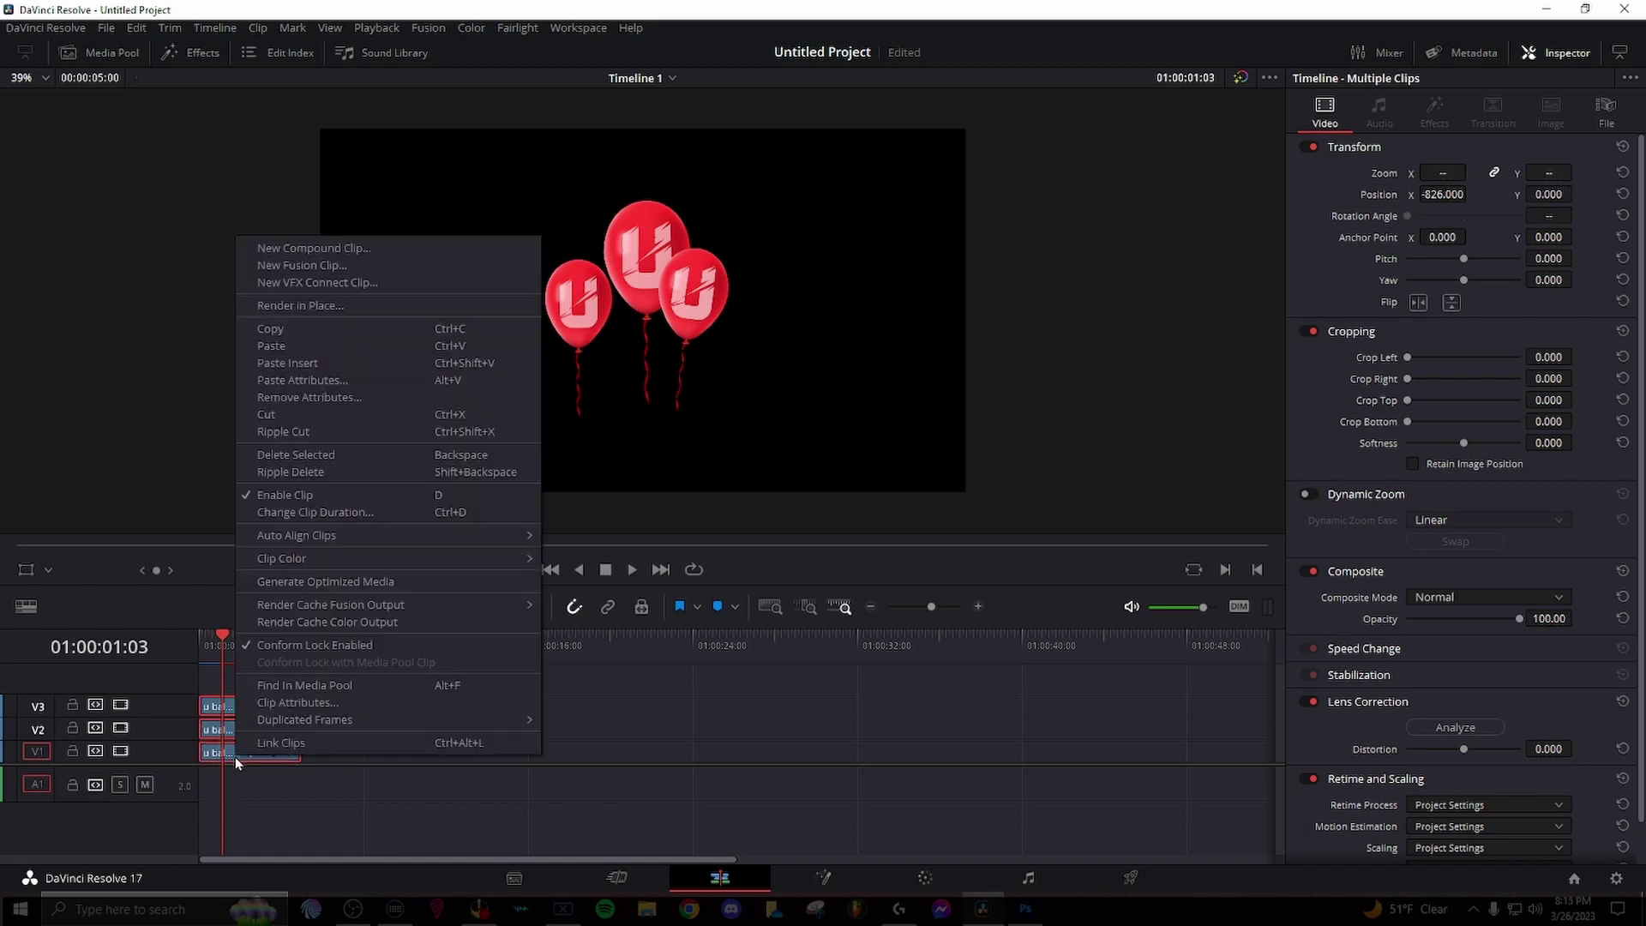
click(297, 249)
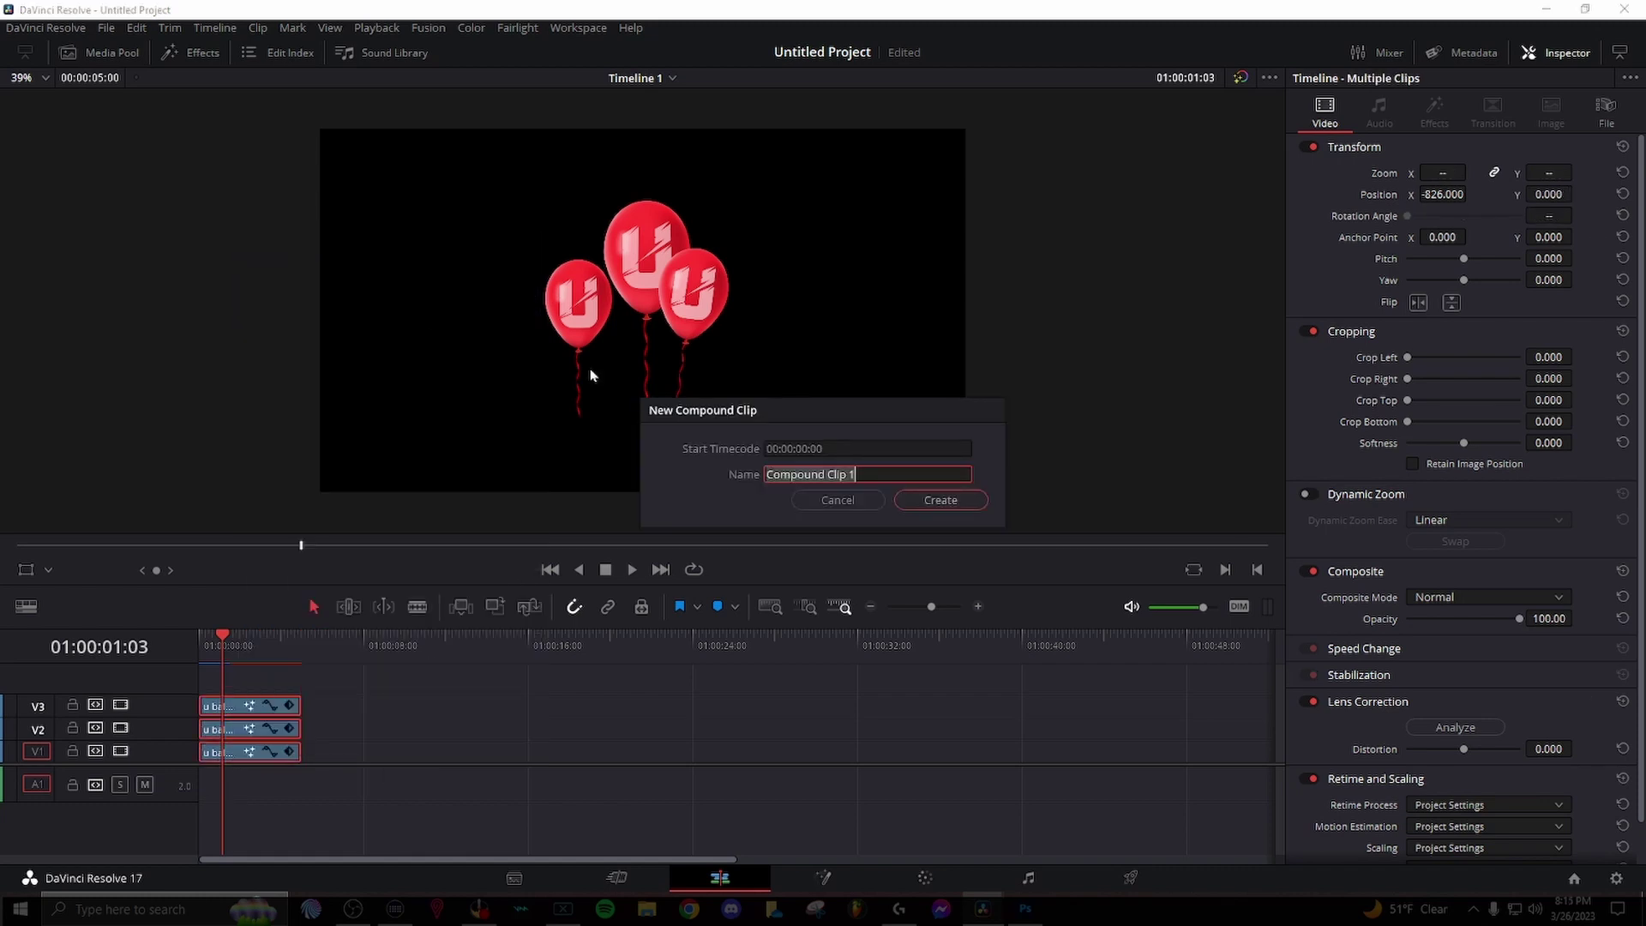
click(937, 501)
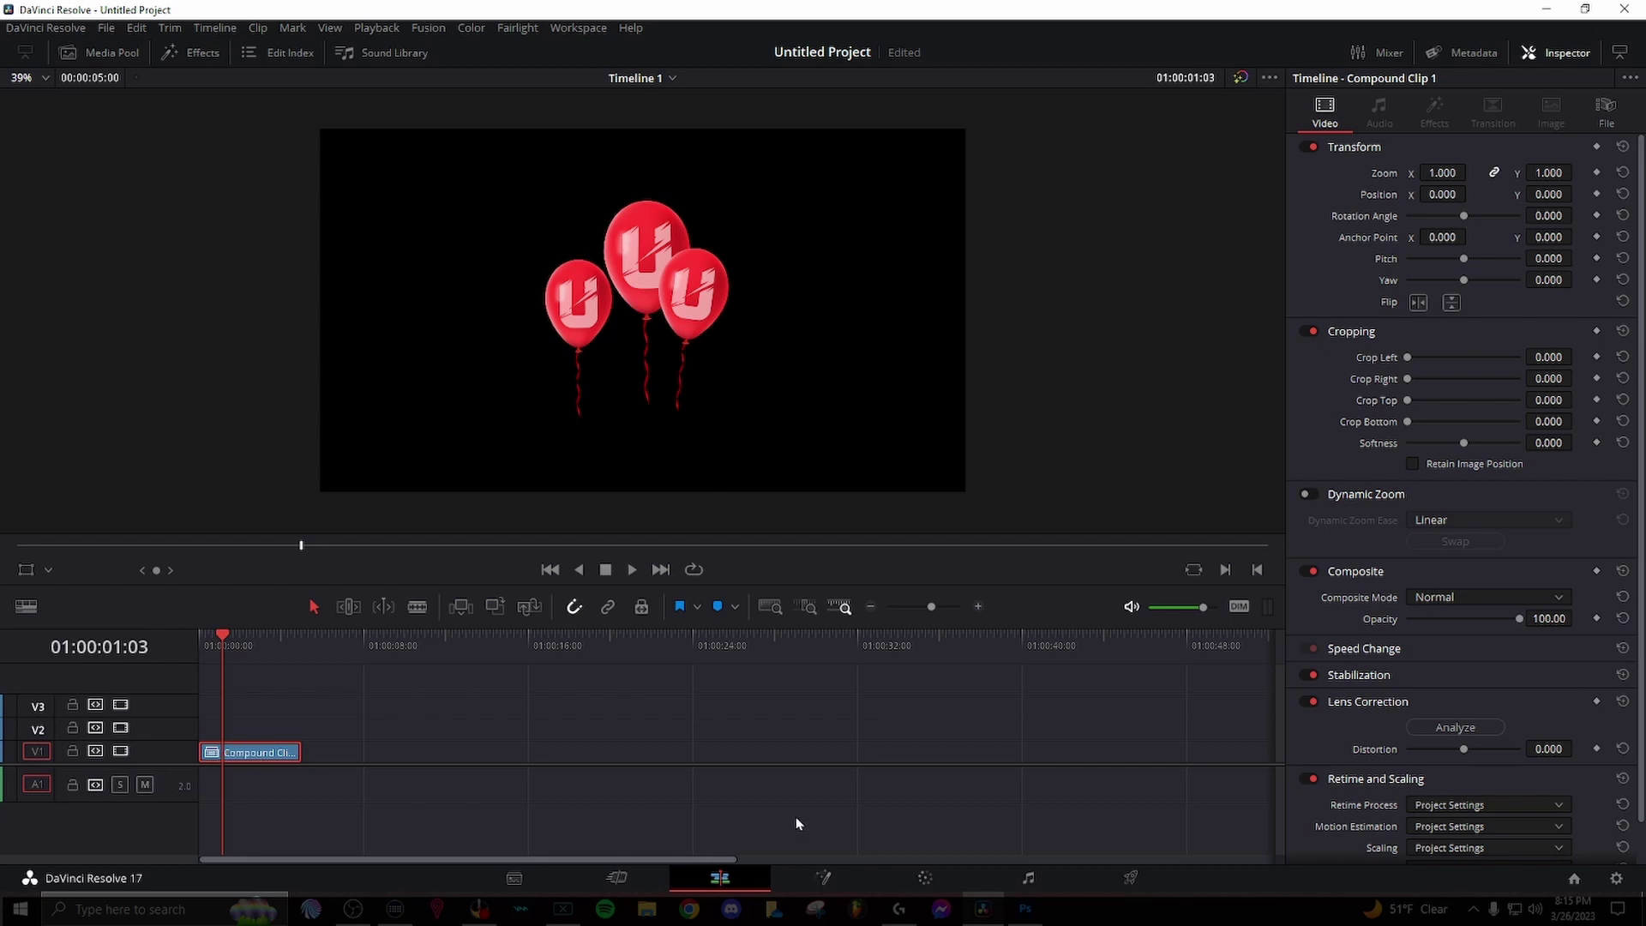
Step: Add an unconnected Background node to the compound clip's Fusion composition and set its alpha to 0.0
click(823, 878)
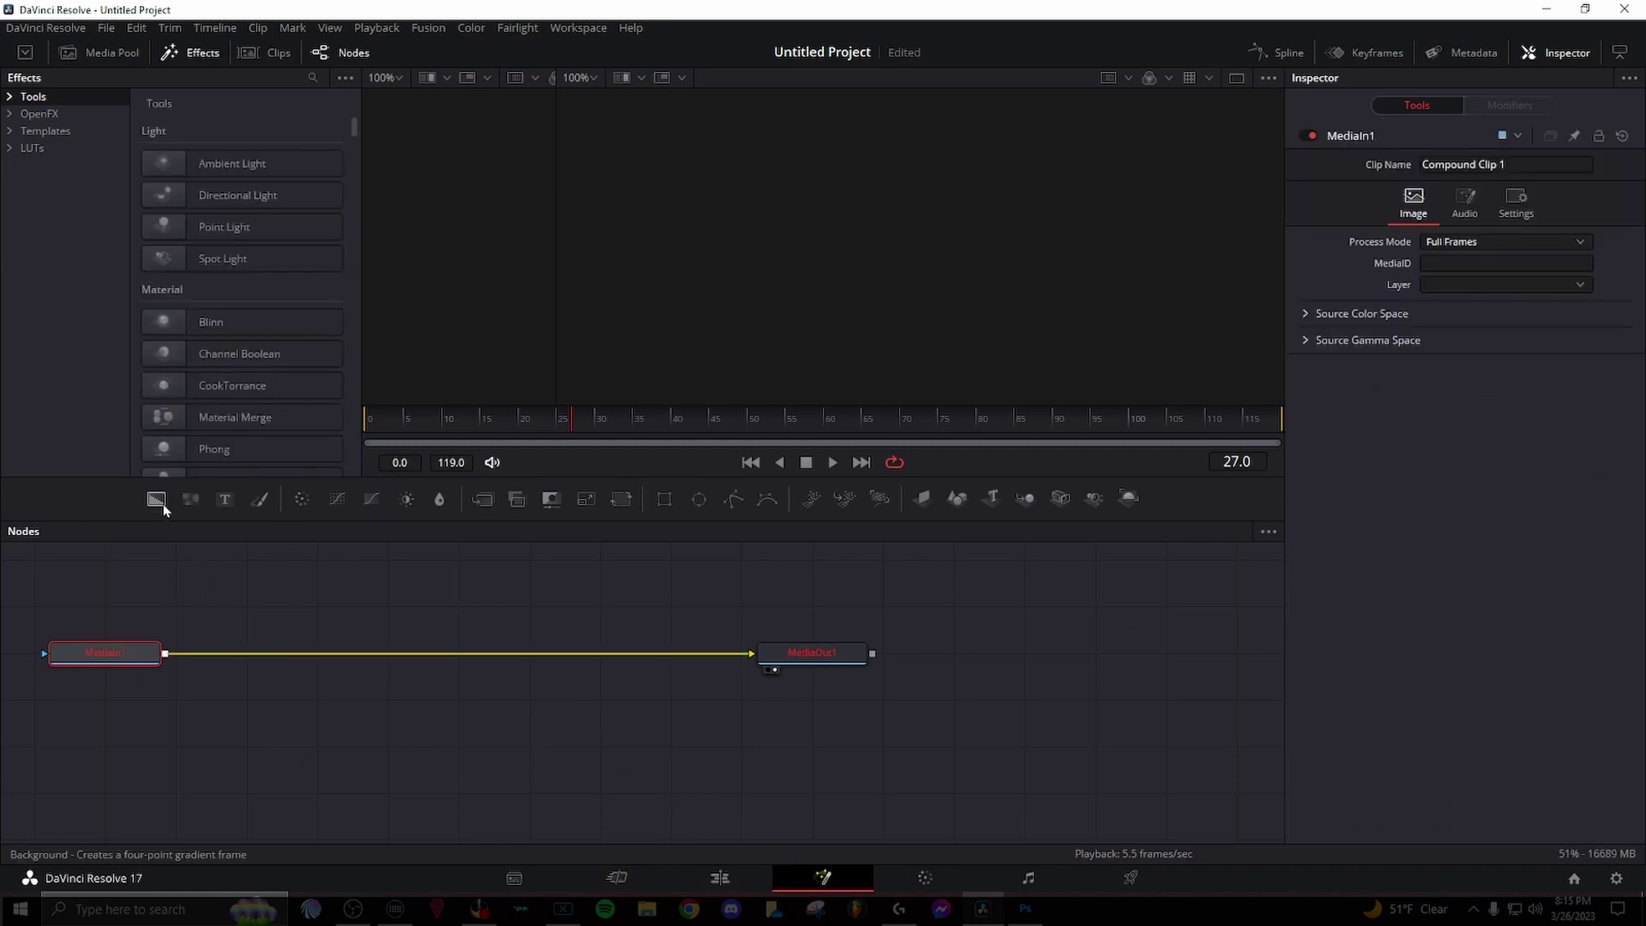
drag(158, 501, 441, 612)
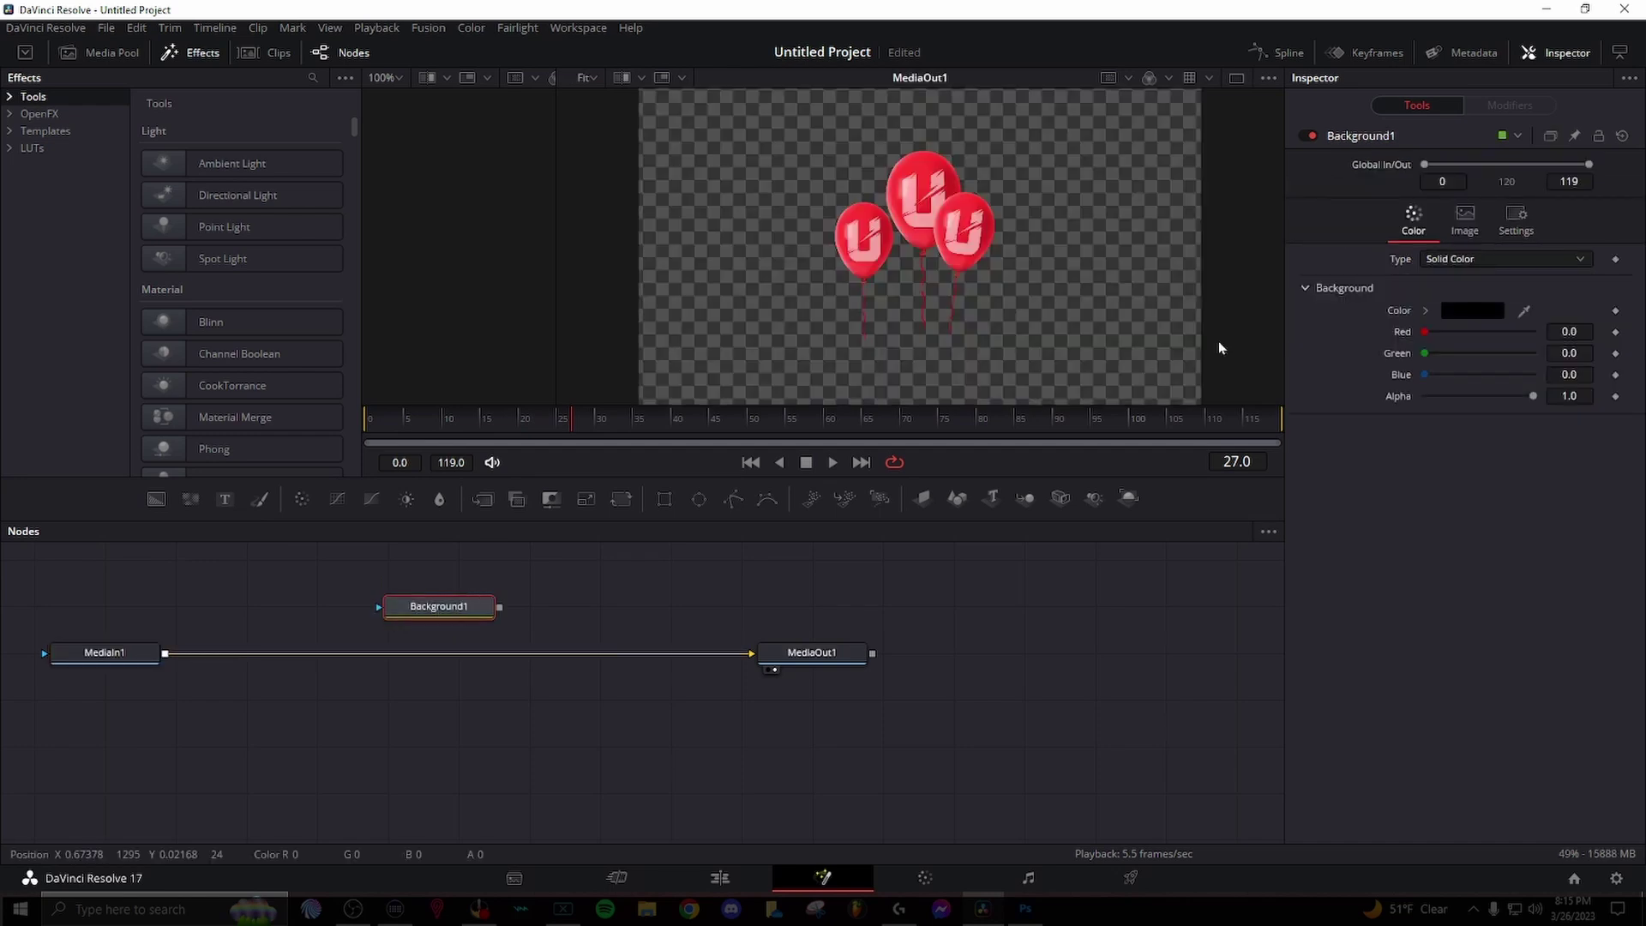
drag(1534, 397, 1414, 398)
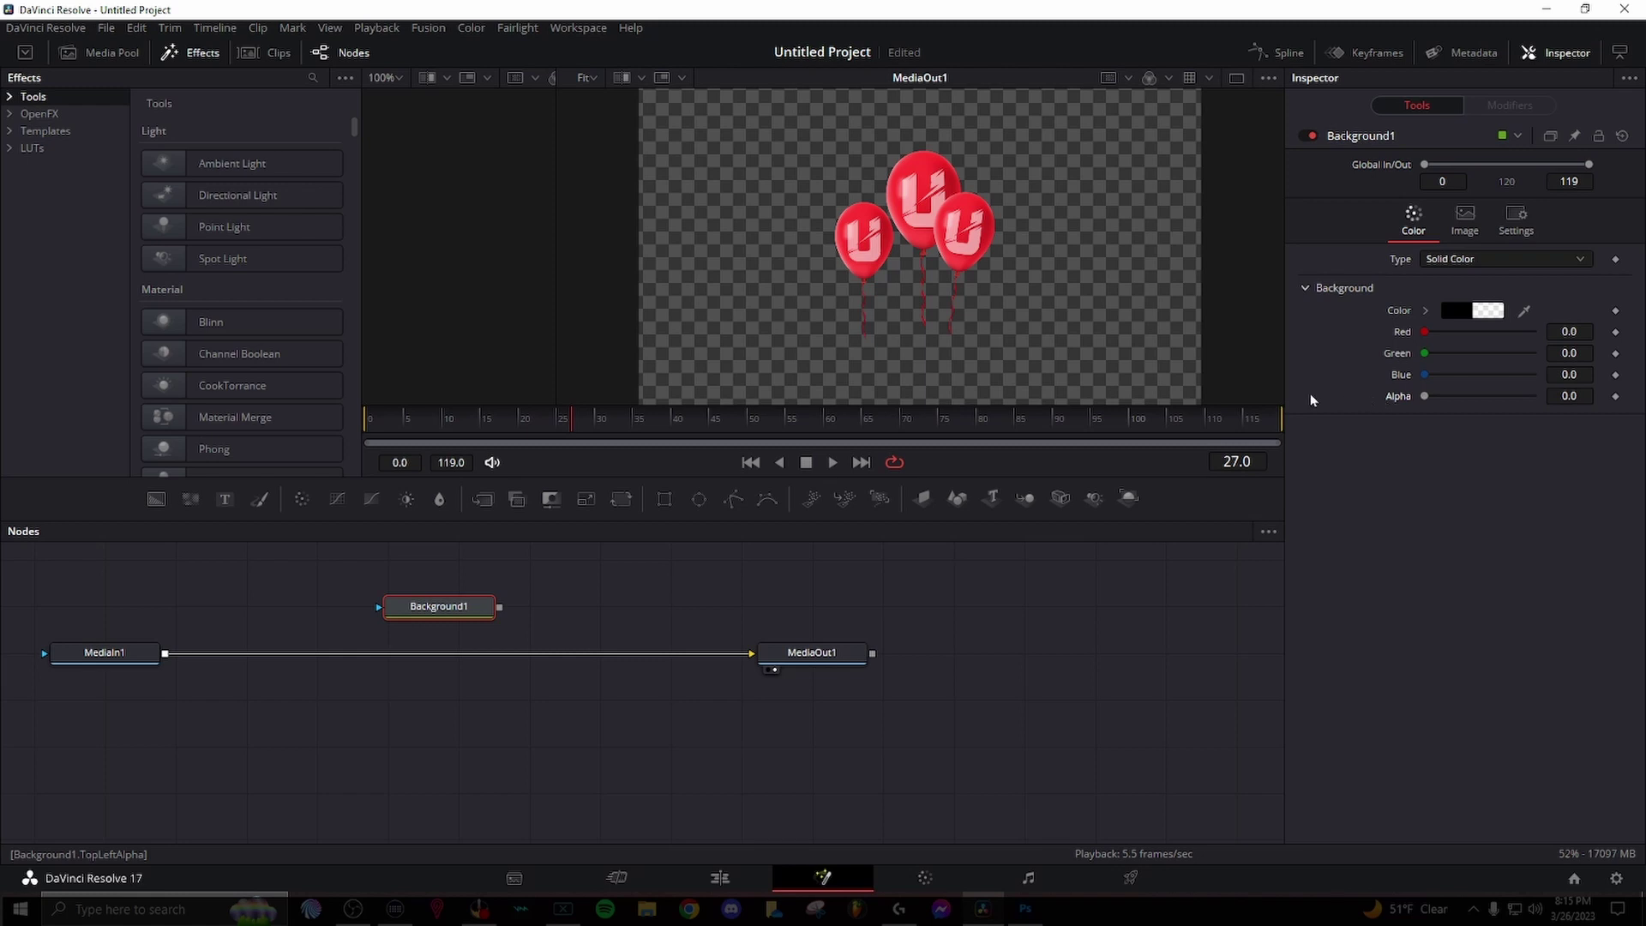
Step: Queue the timeline as a QuickTime GoPro CineForm RGB 16-bit file named u balloon with Export Alpha on, and render the new job
click(1149, 882)
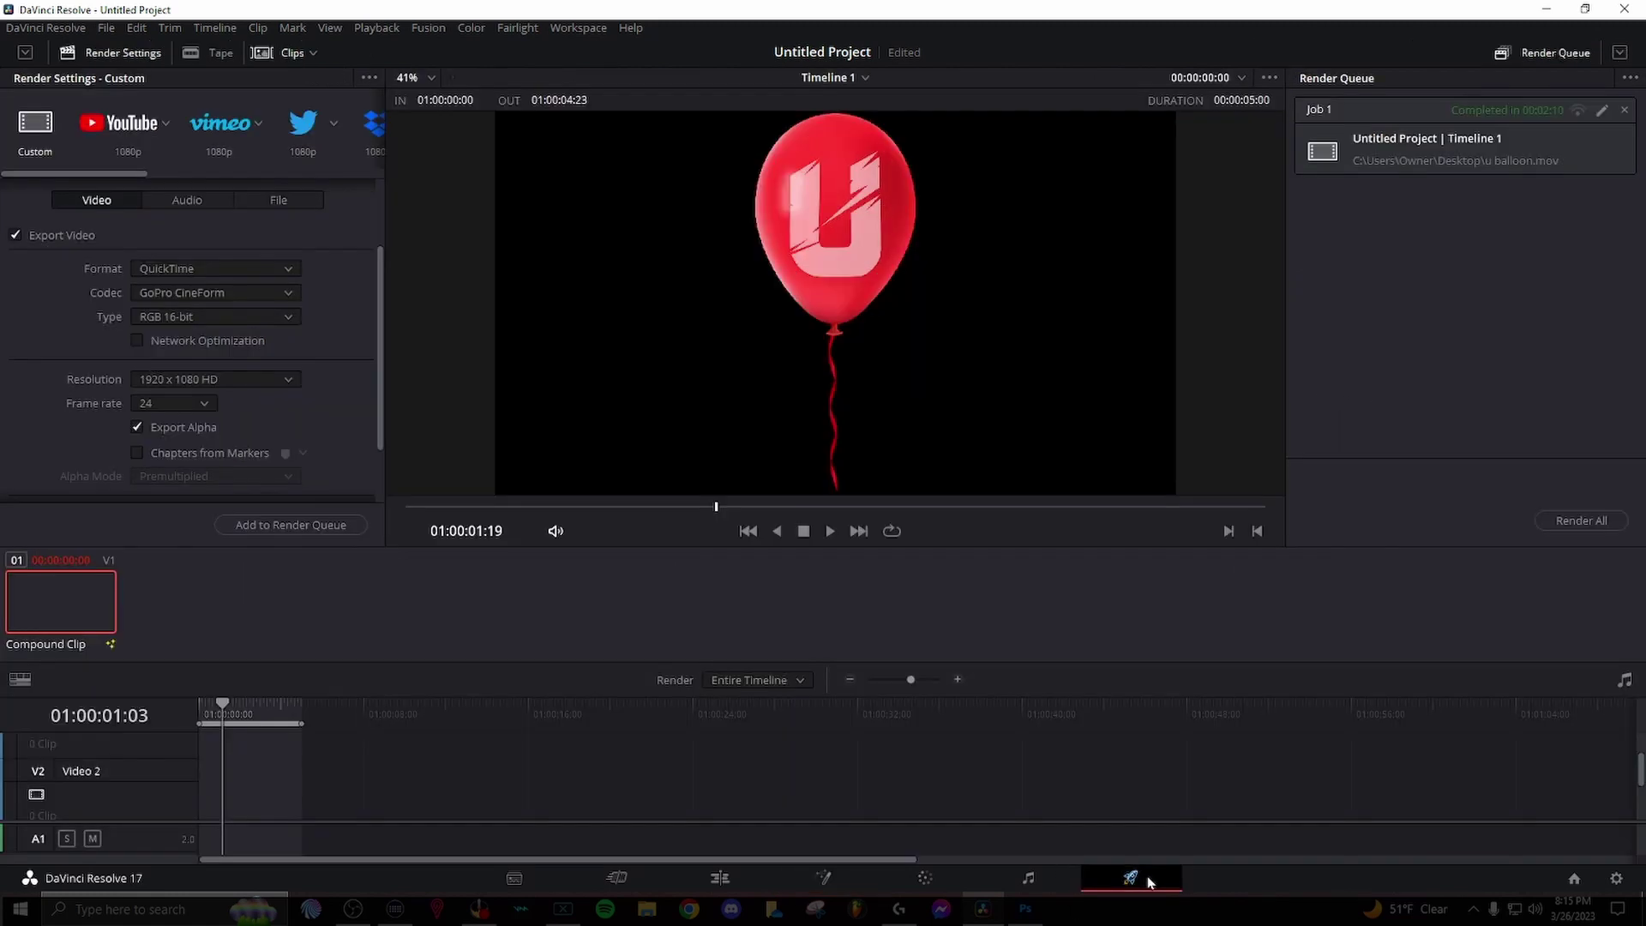
scroll(181, 288, up, 2)
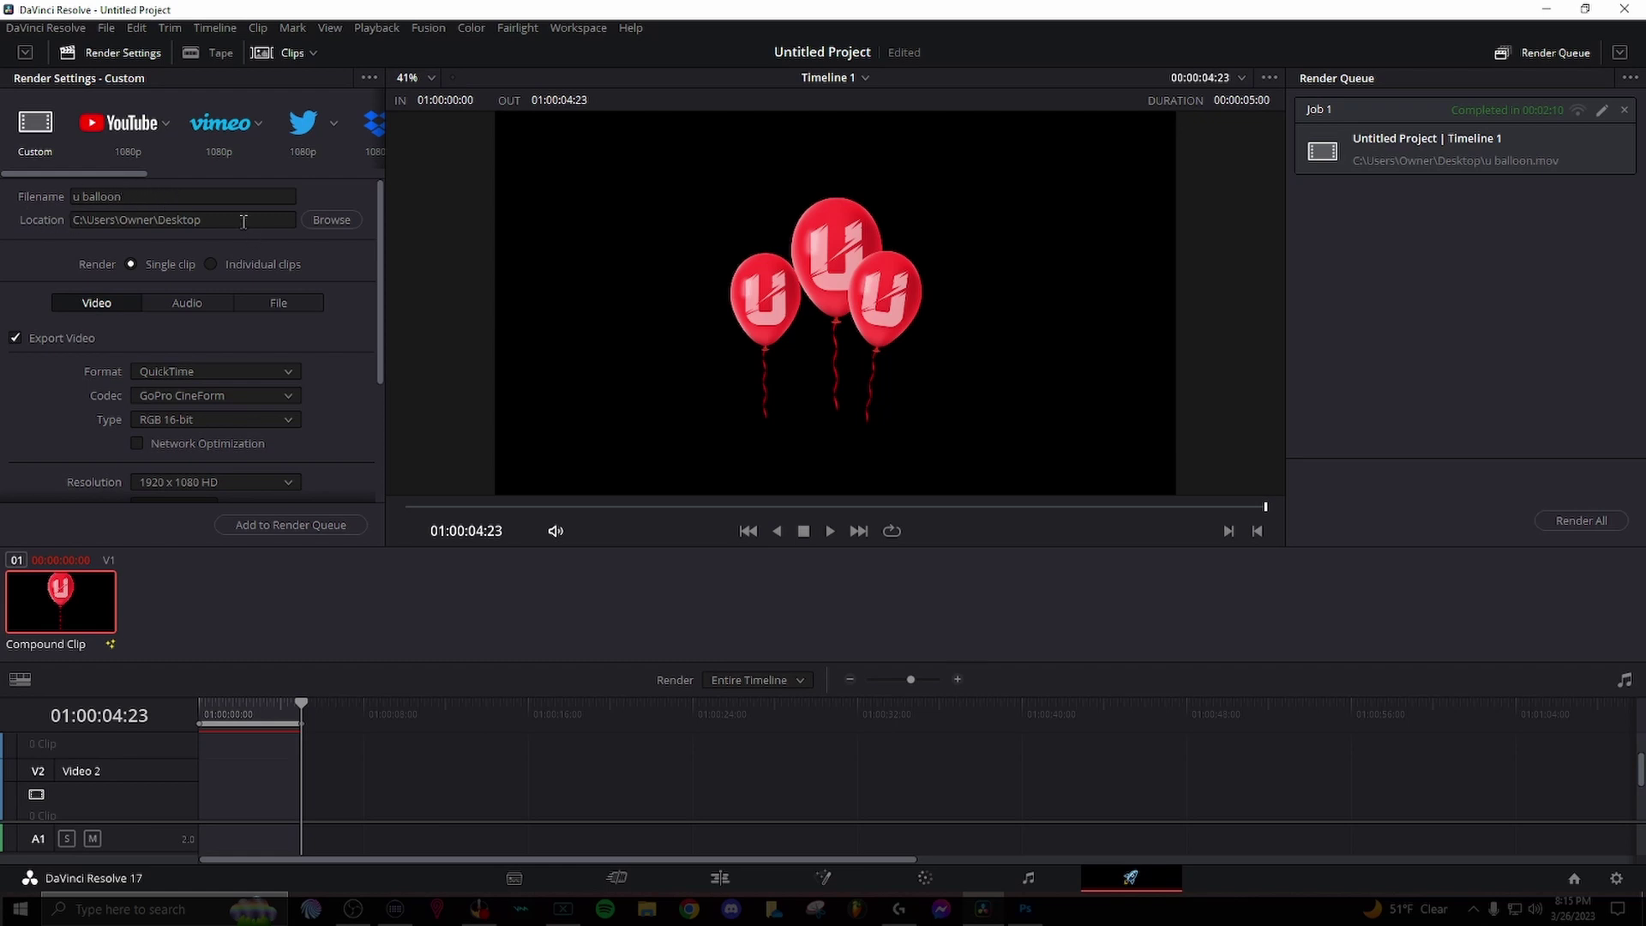
scroll(173, 179, right, 1)
scroll(129, 257, down, 2)
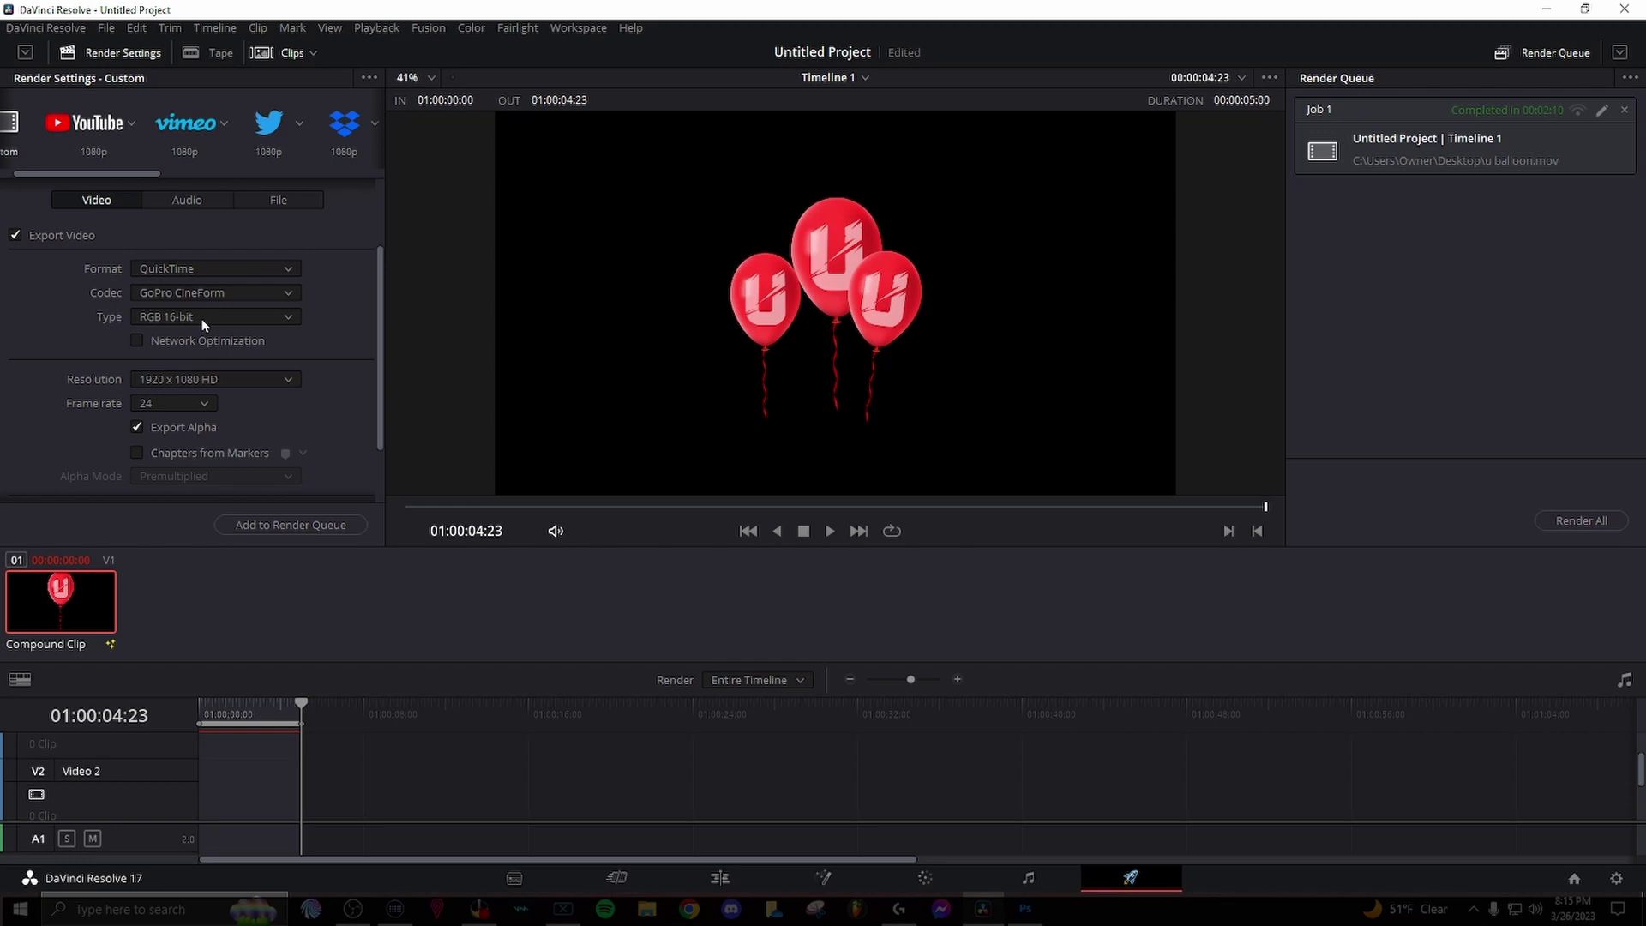
scroll(92, 306, down, 1)
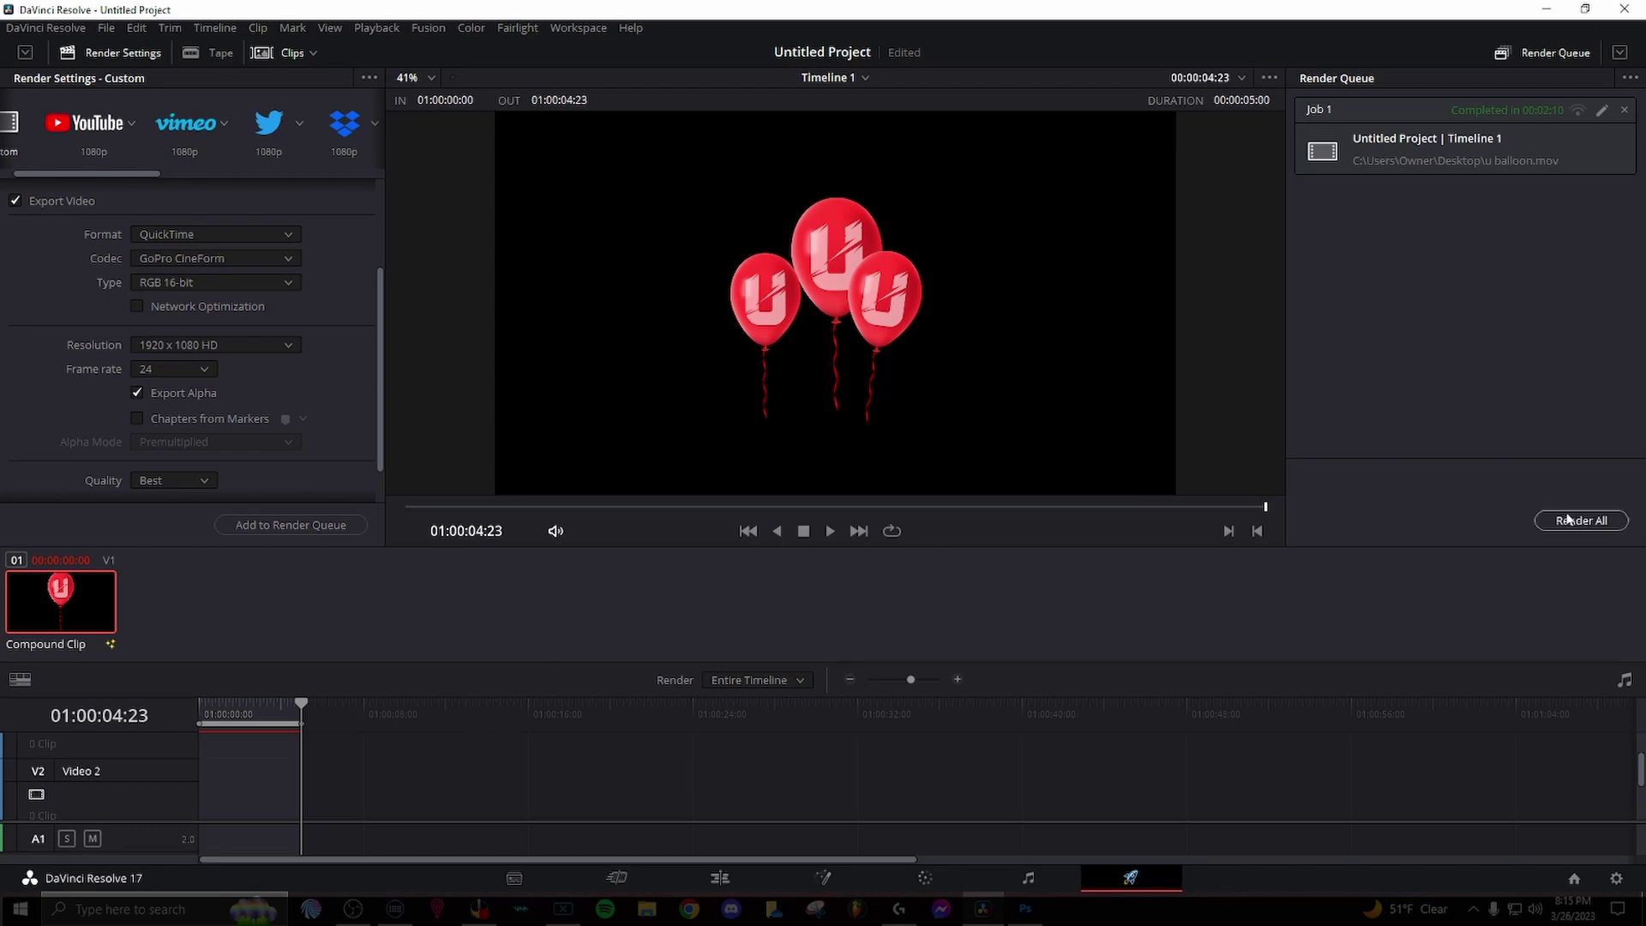
click(285, 525)
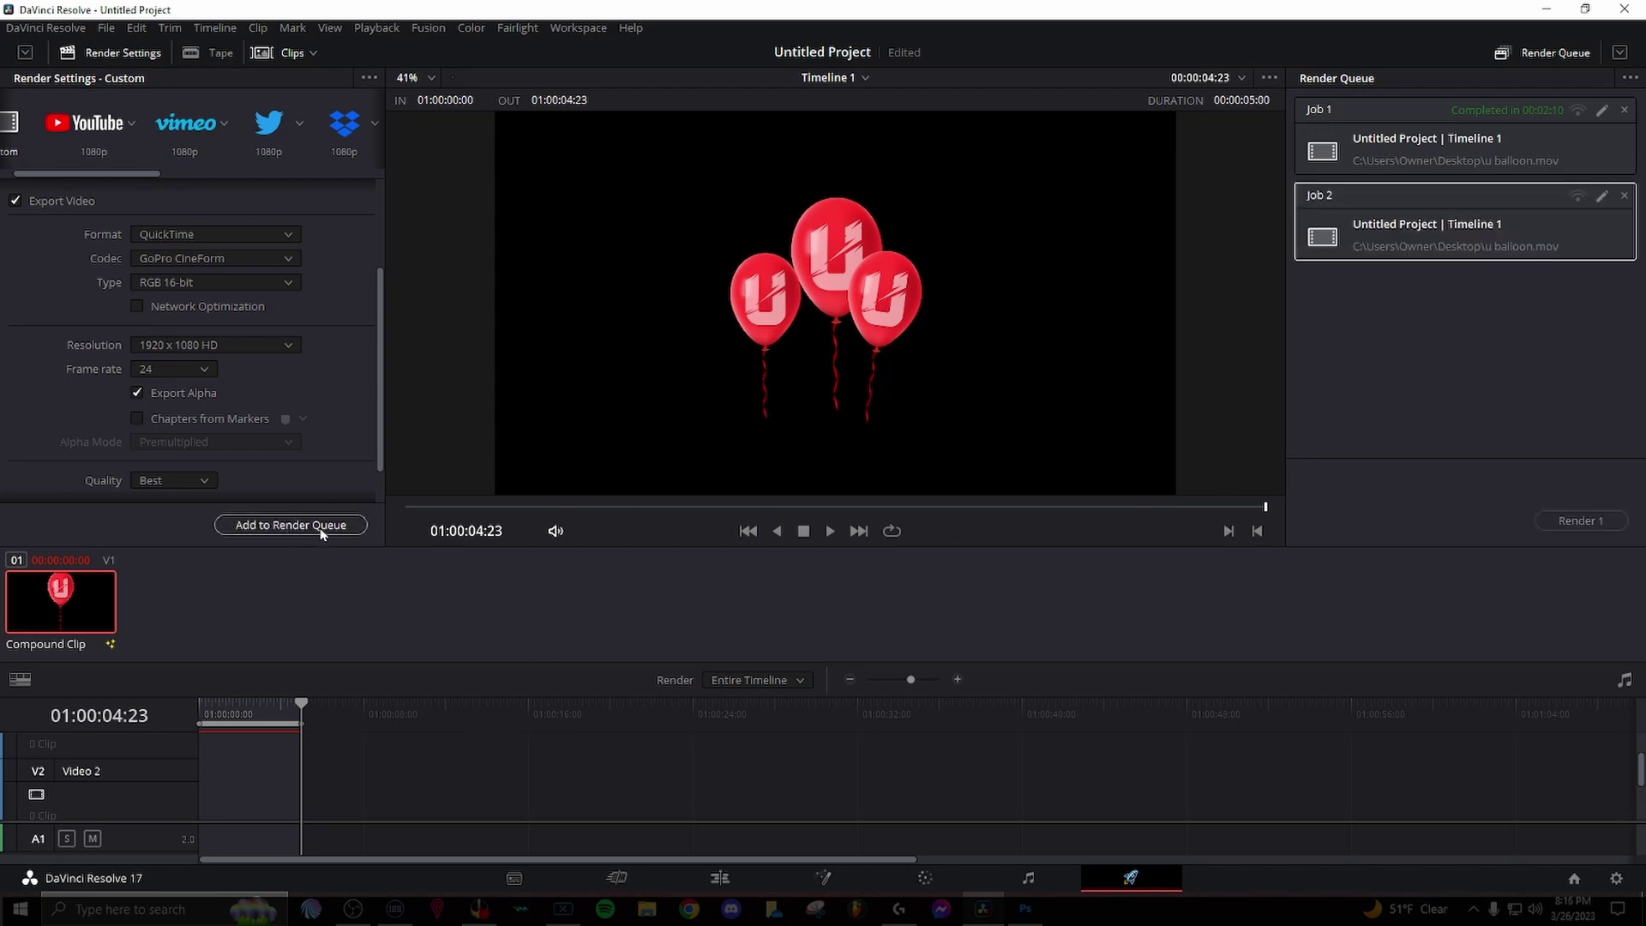
click(1581, 520)
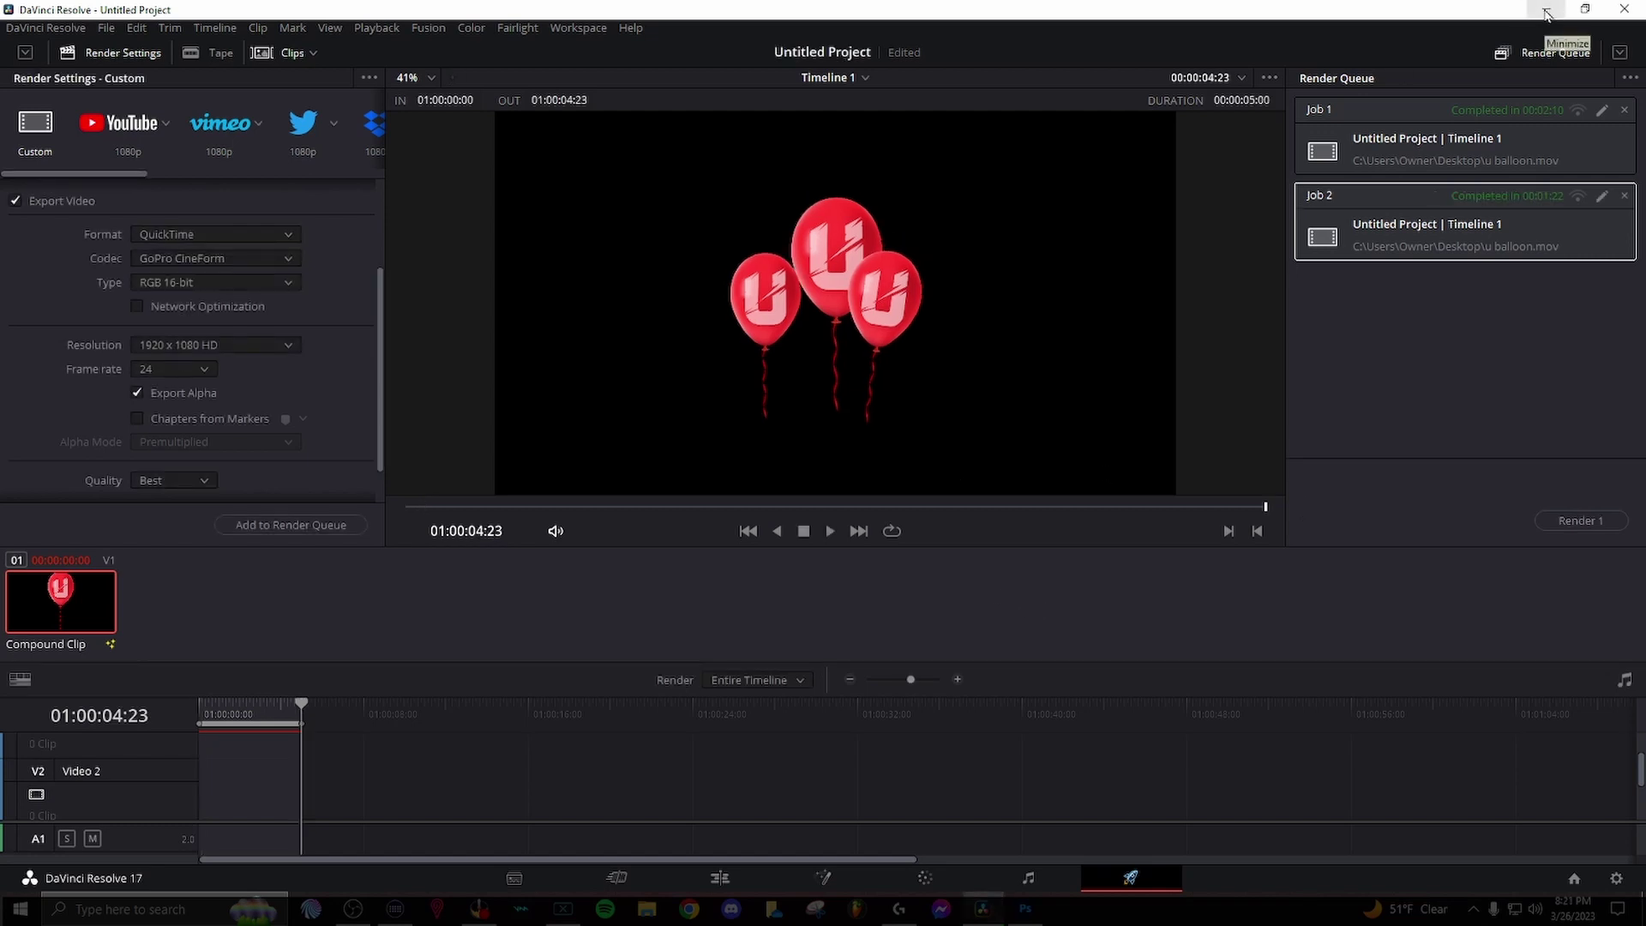
Step: Switch to OBS, add the desktop video u balloon.mov as a source in the current scene, and maximize the window
click(1547, 11)
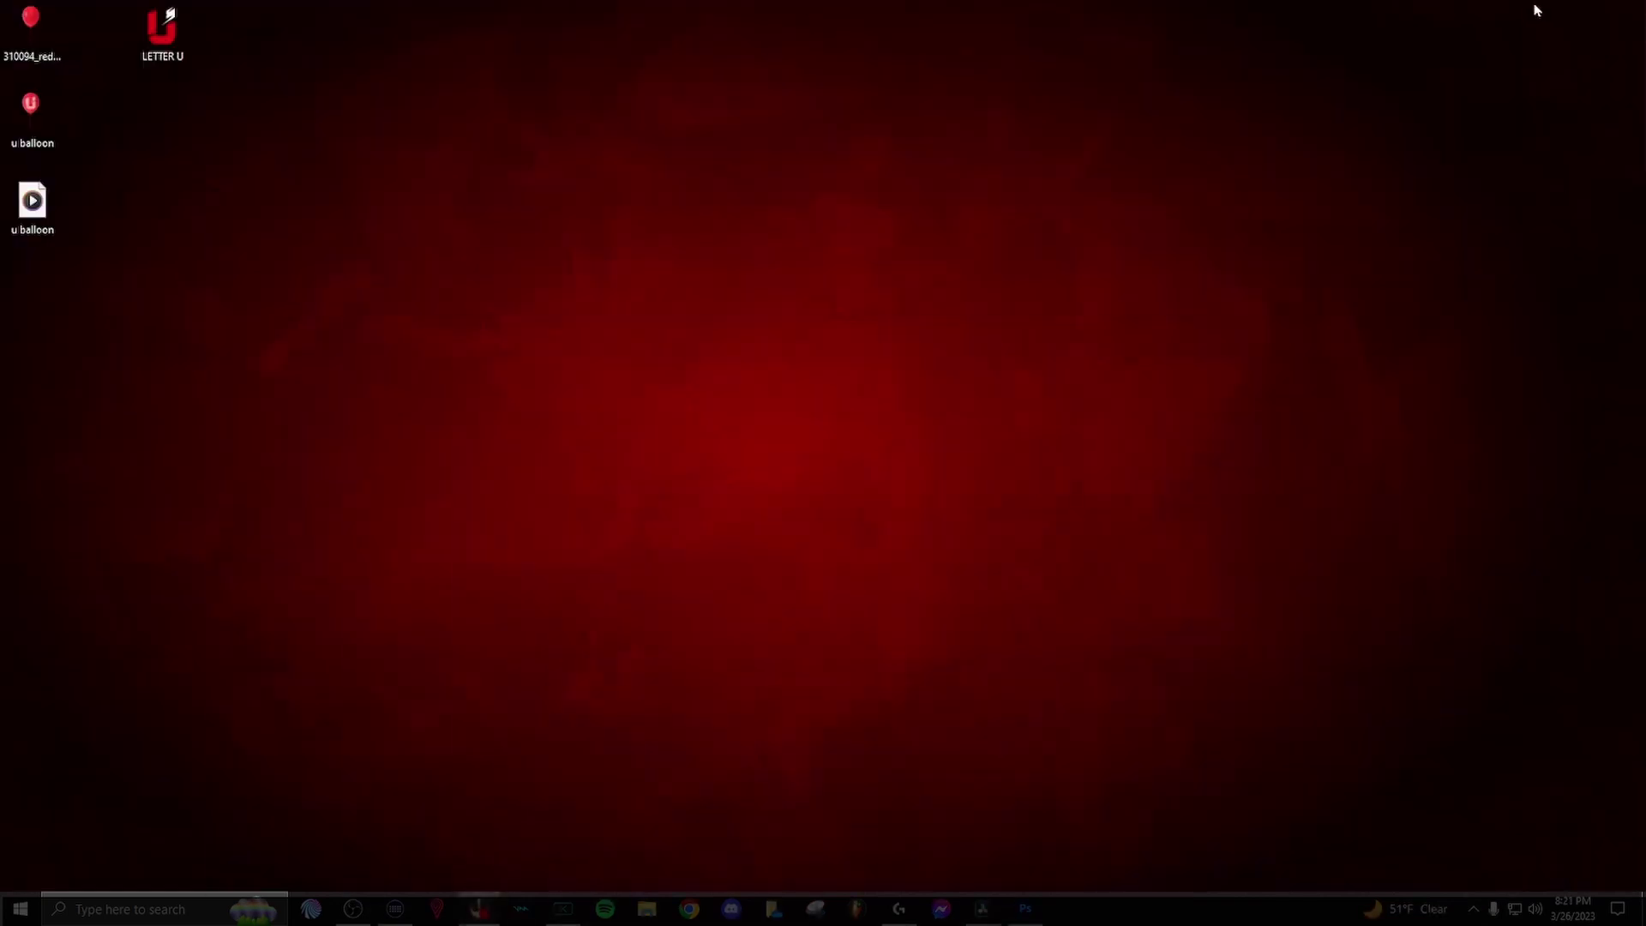
click(352, 909)
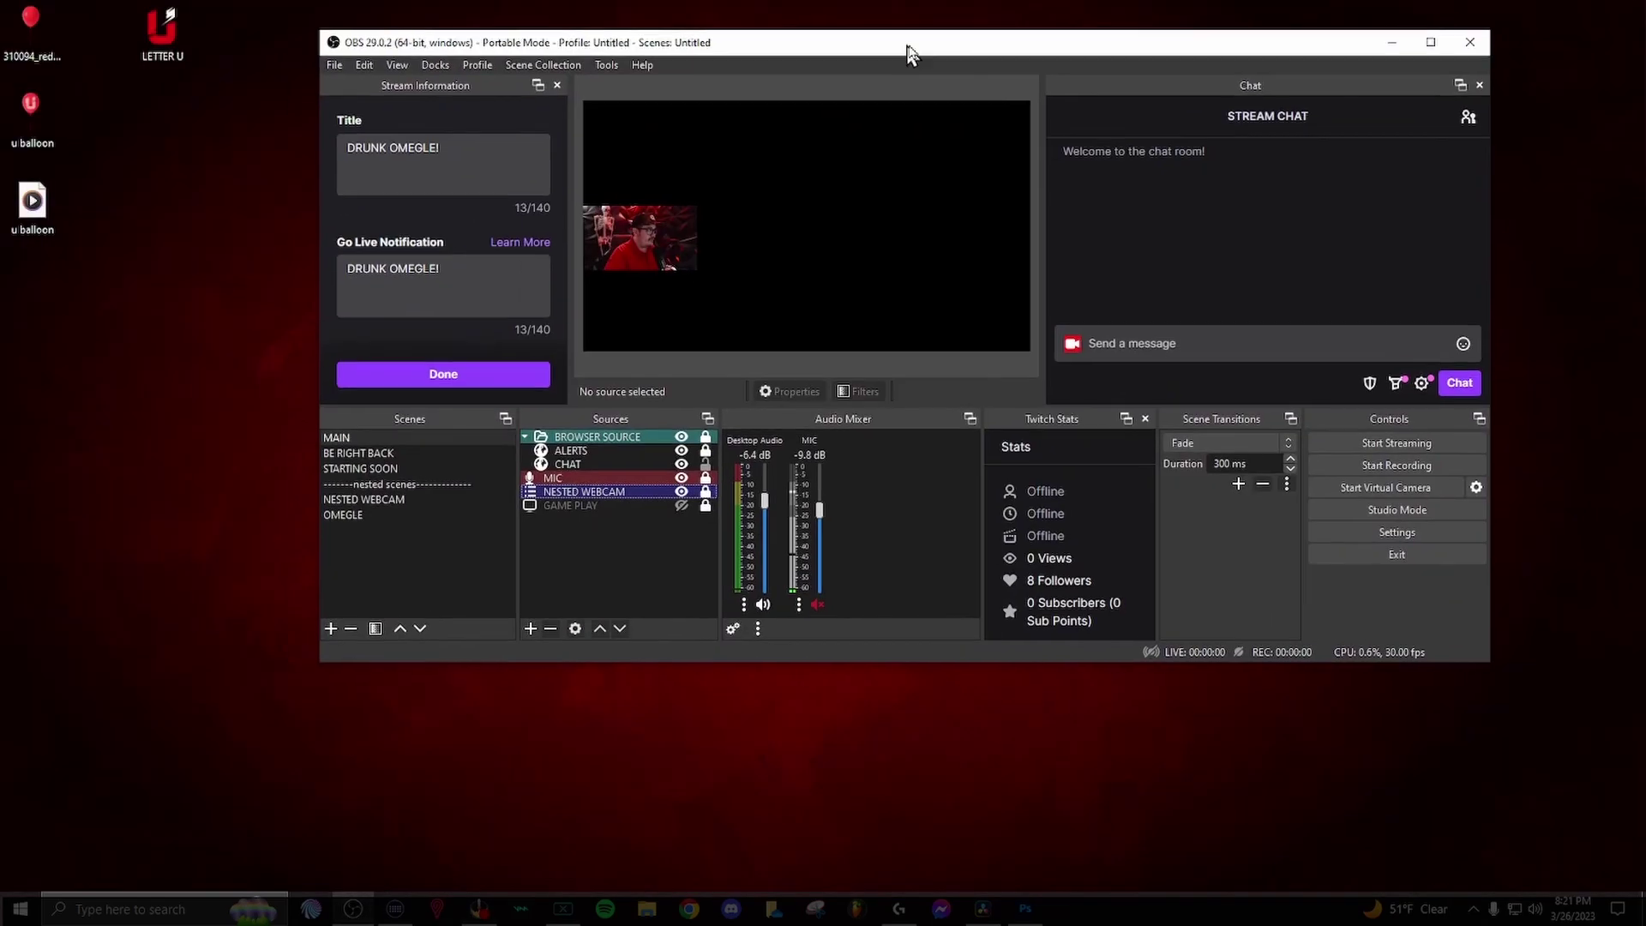
drag(908, 53, 913, 56)
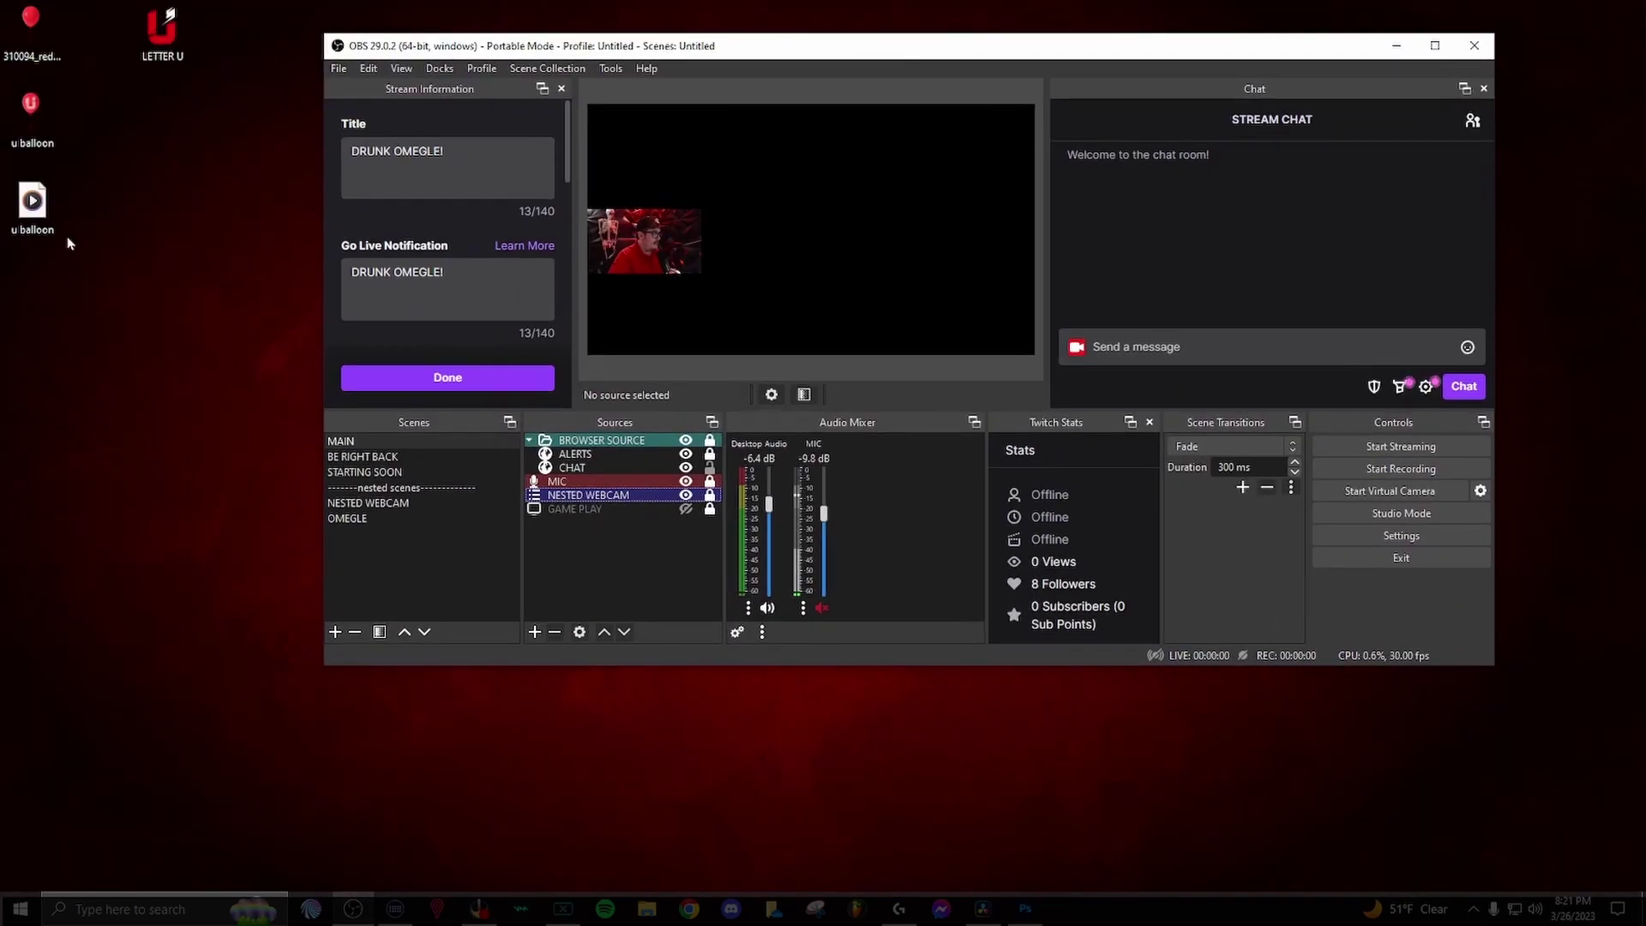
drag(32, 201, 599, 557)
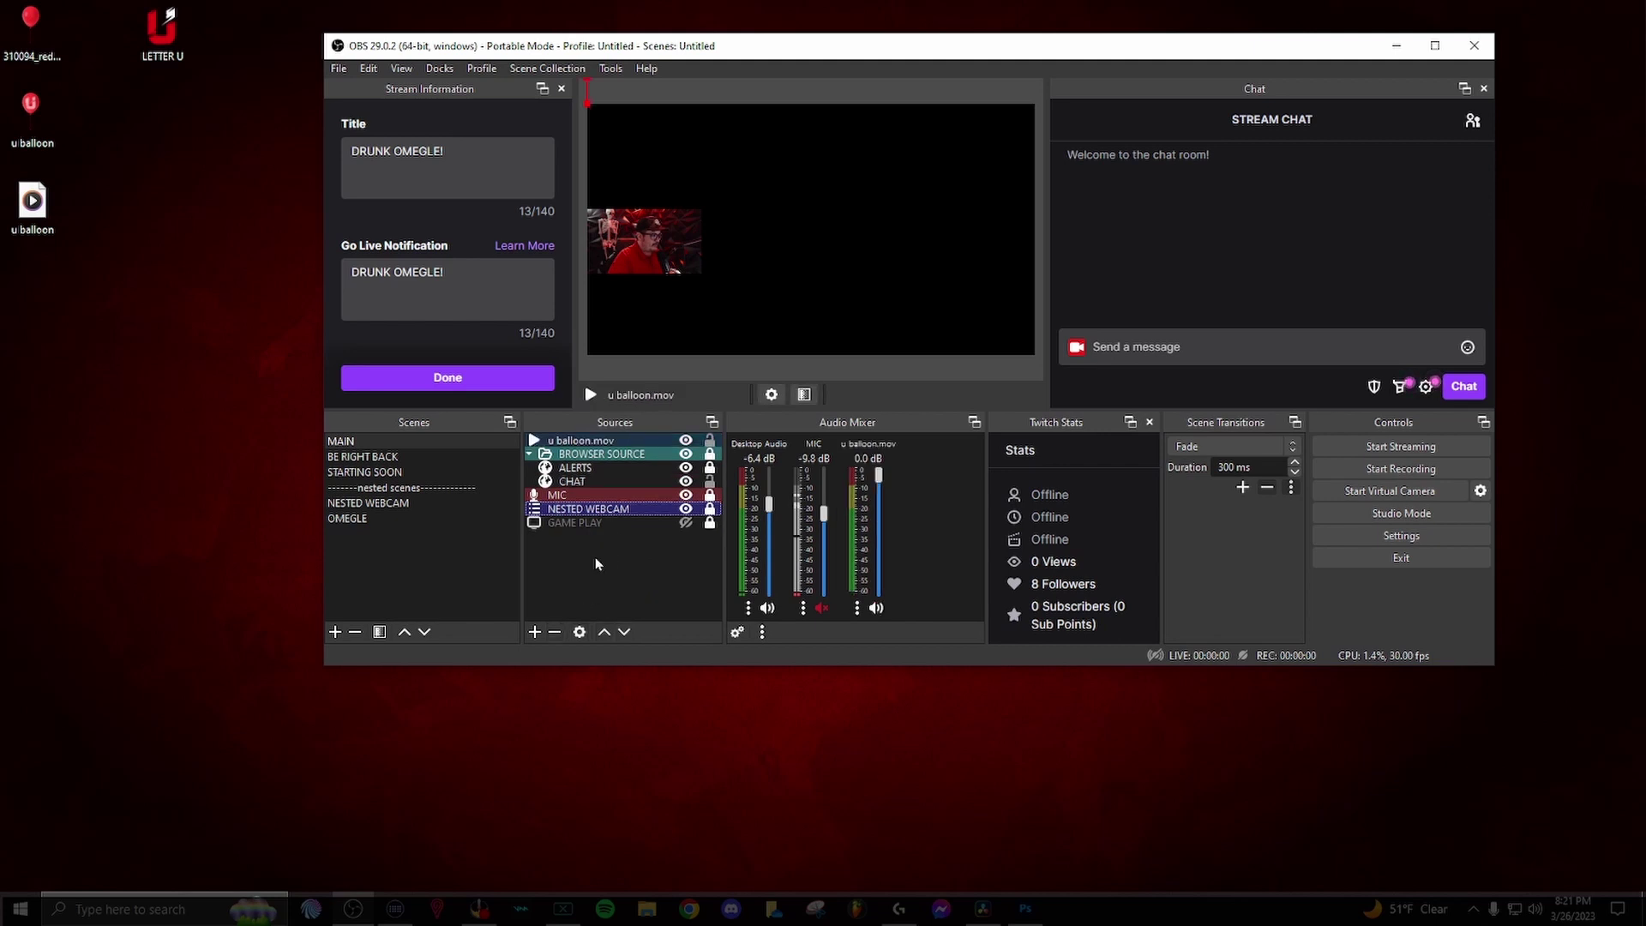
double_click(1067, 47)
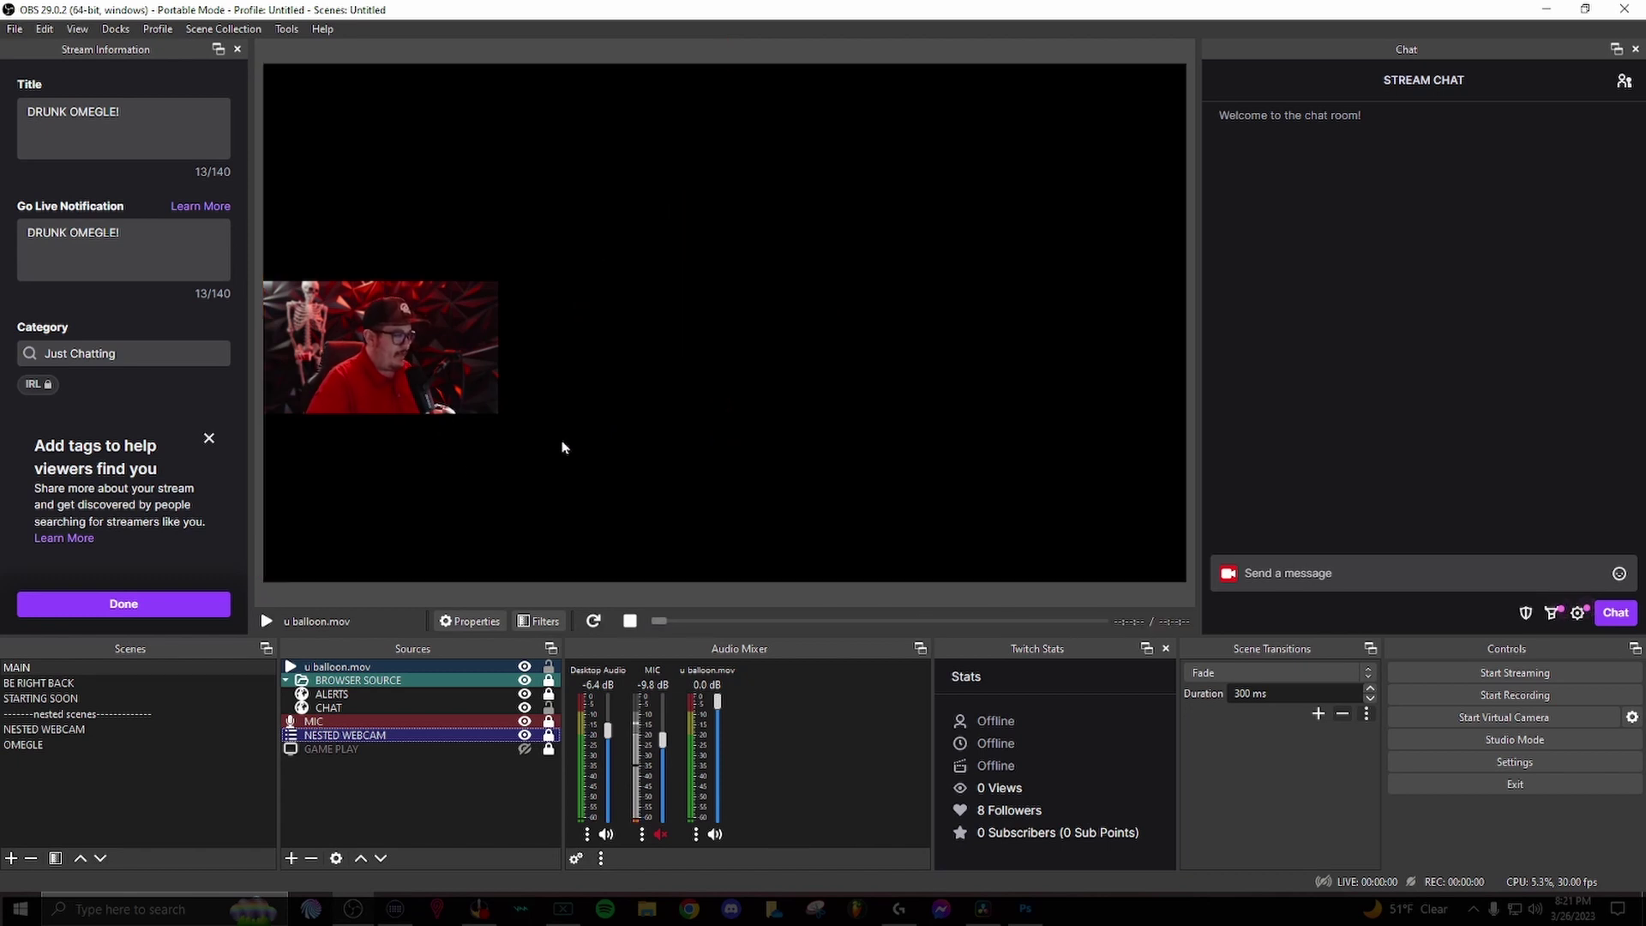
Step: Turn on looping for the u balloon.mov media source
double_click(390, 669)
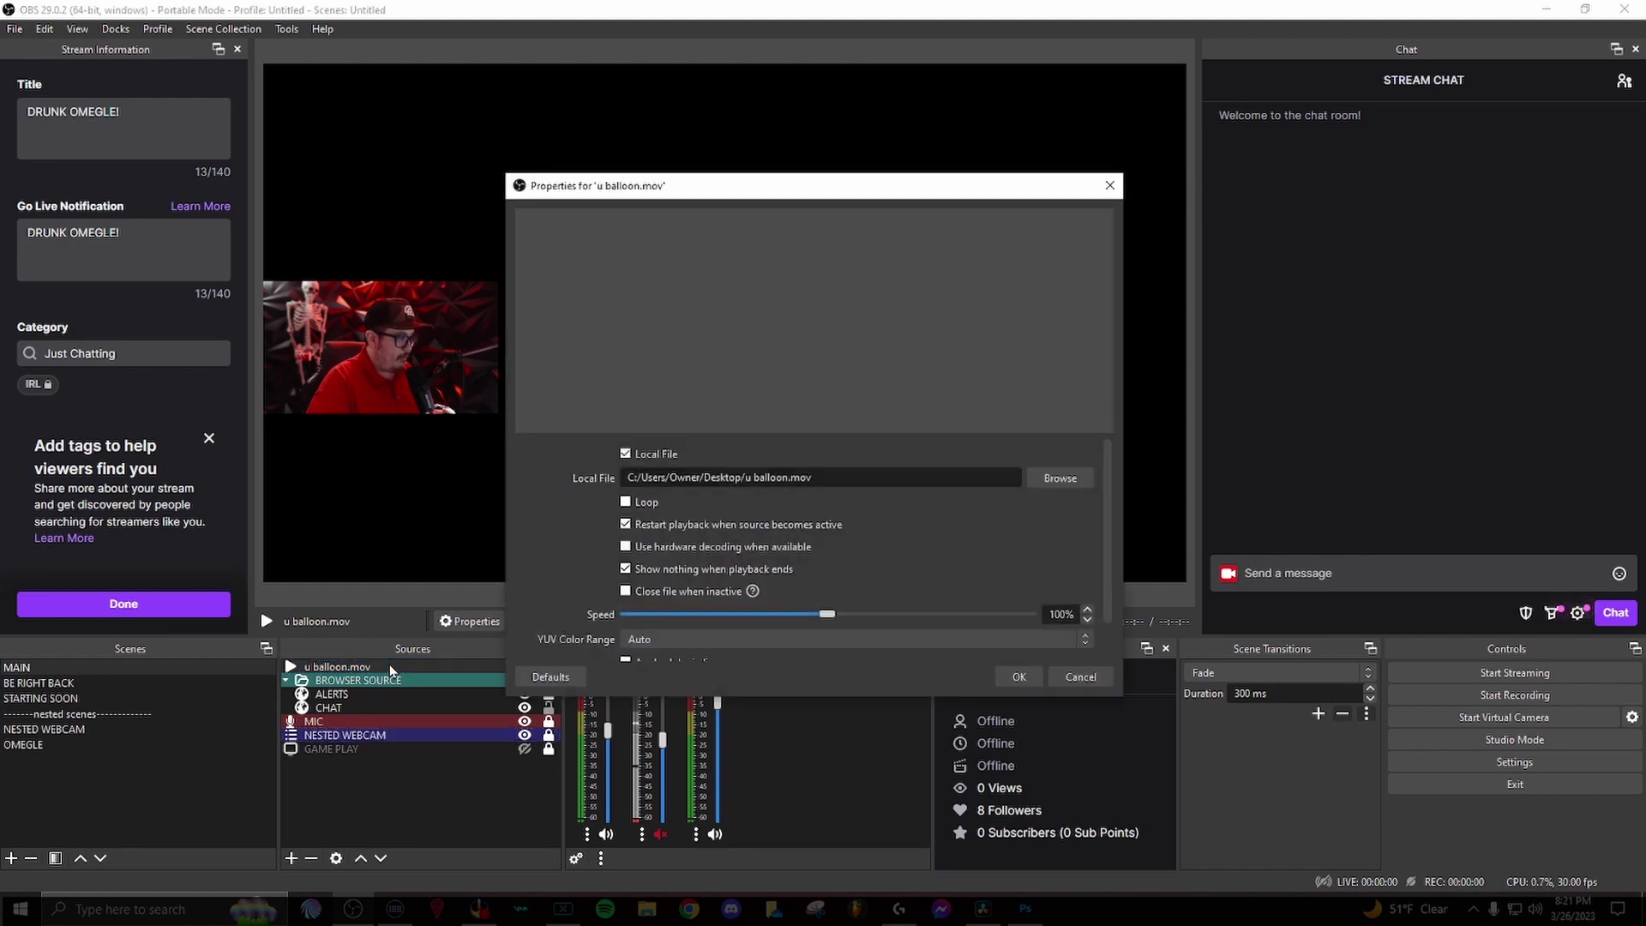
click(626, 502)
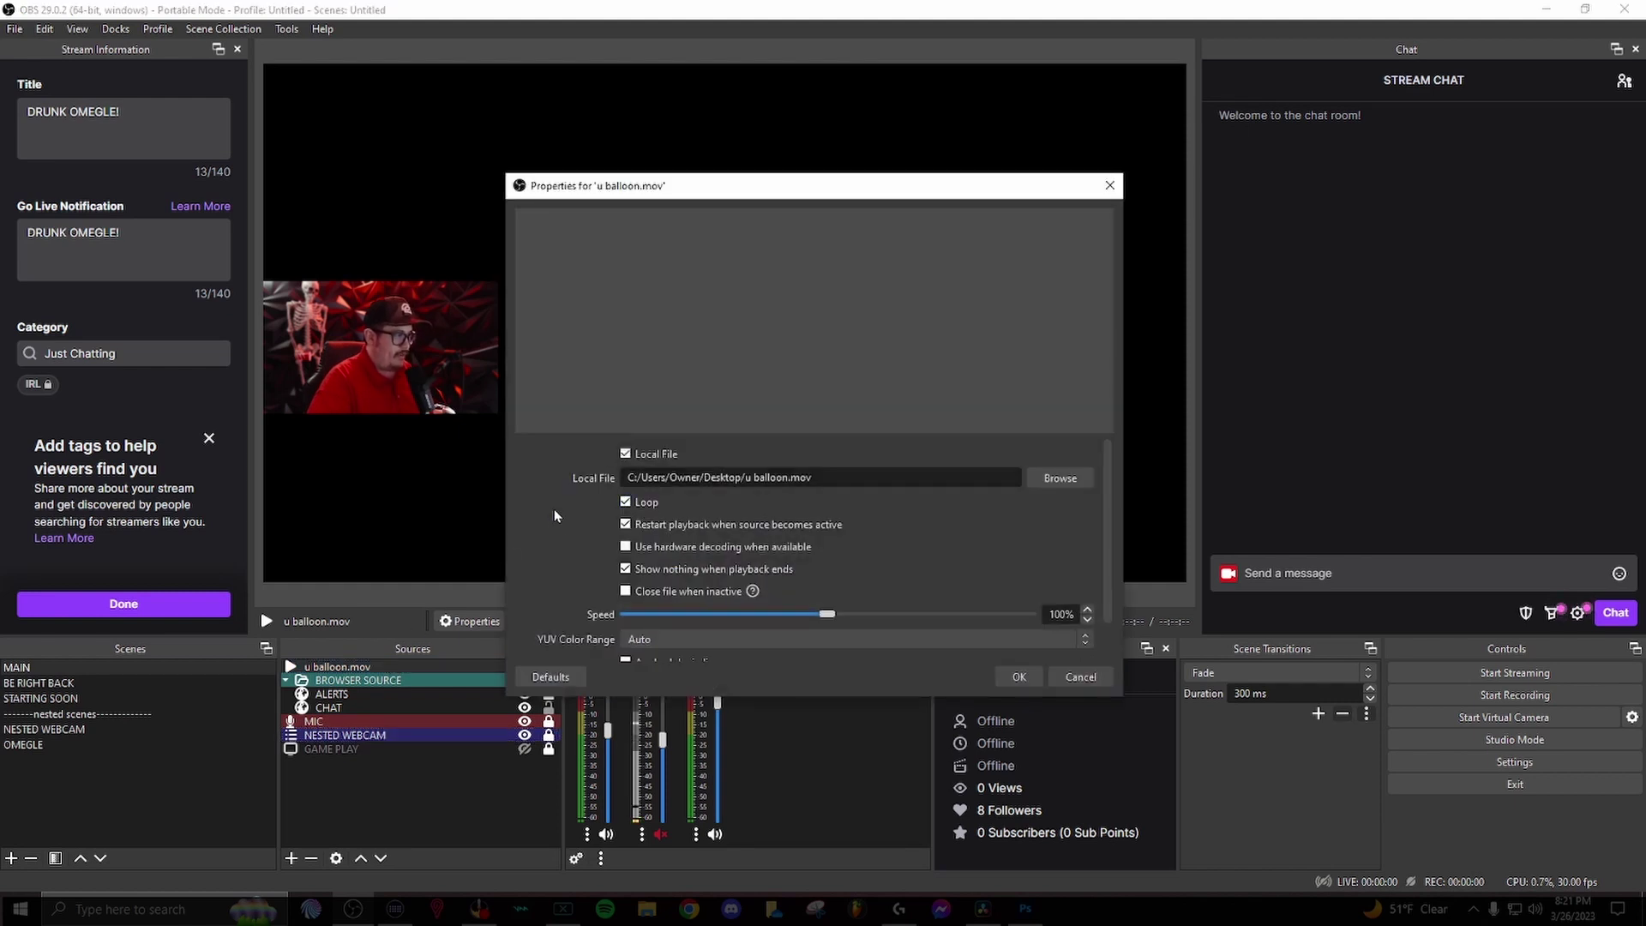
click(1020, 677)
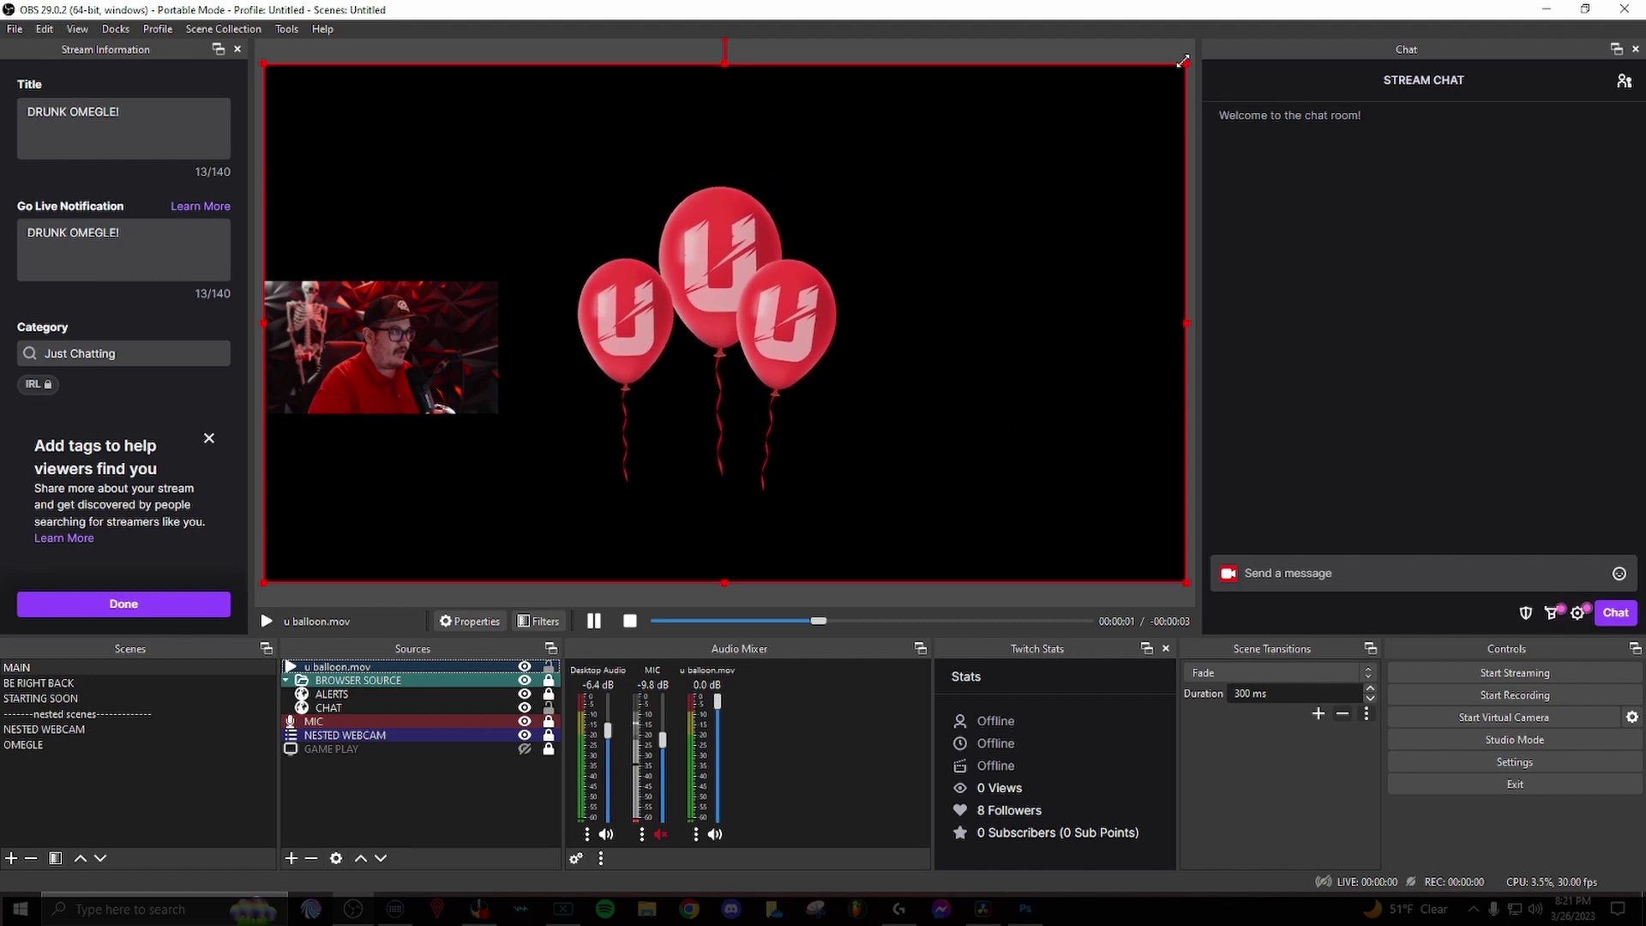
Step: Shrink the balloon video to about half size, position it above the webcam, and layer it directly beneath NESTED WEBCAM in the sources
drag(1187, 64, 686, 394)
drag(533, 484, 510, 236)
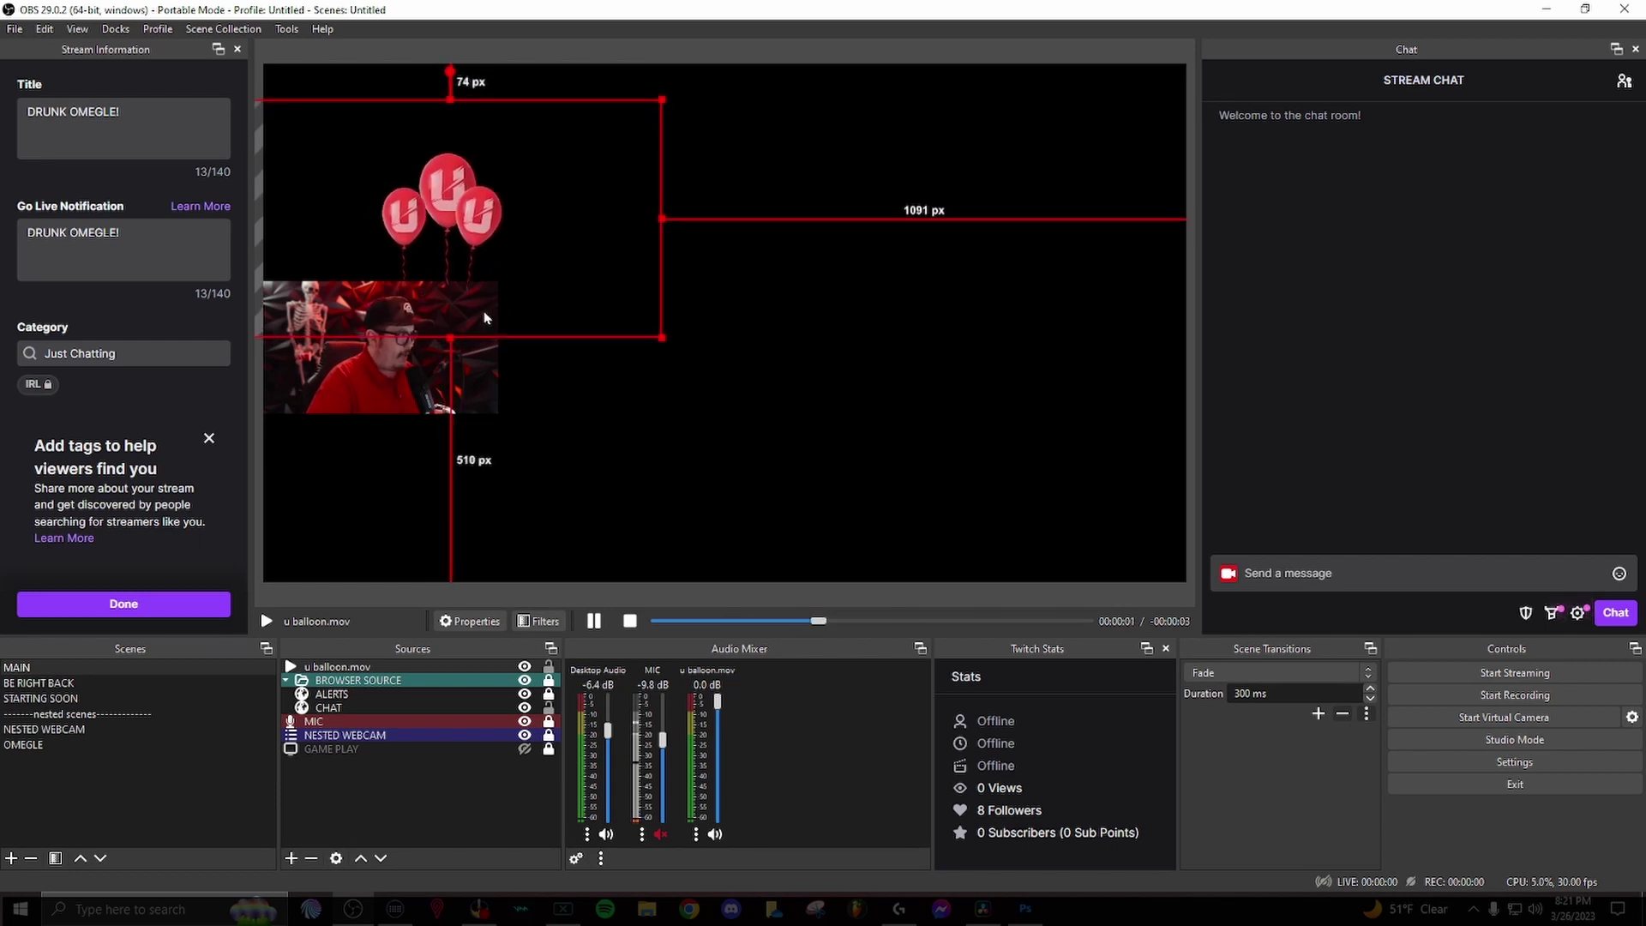
drag(347, 669, 342, 738)
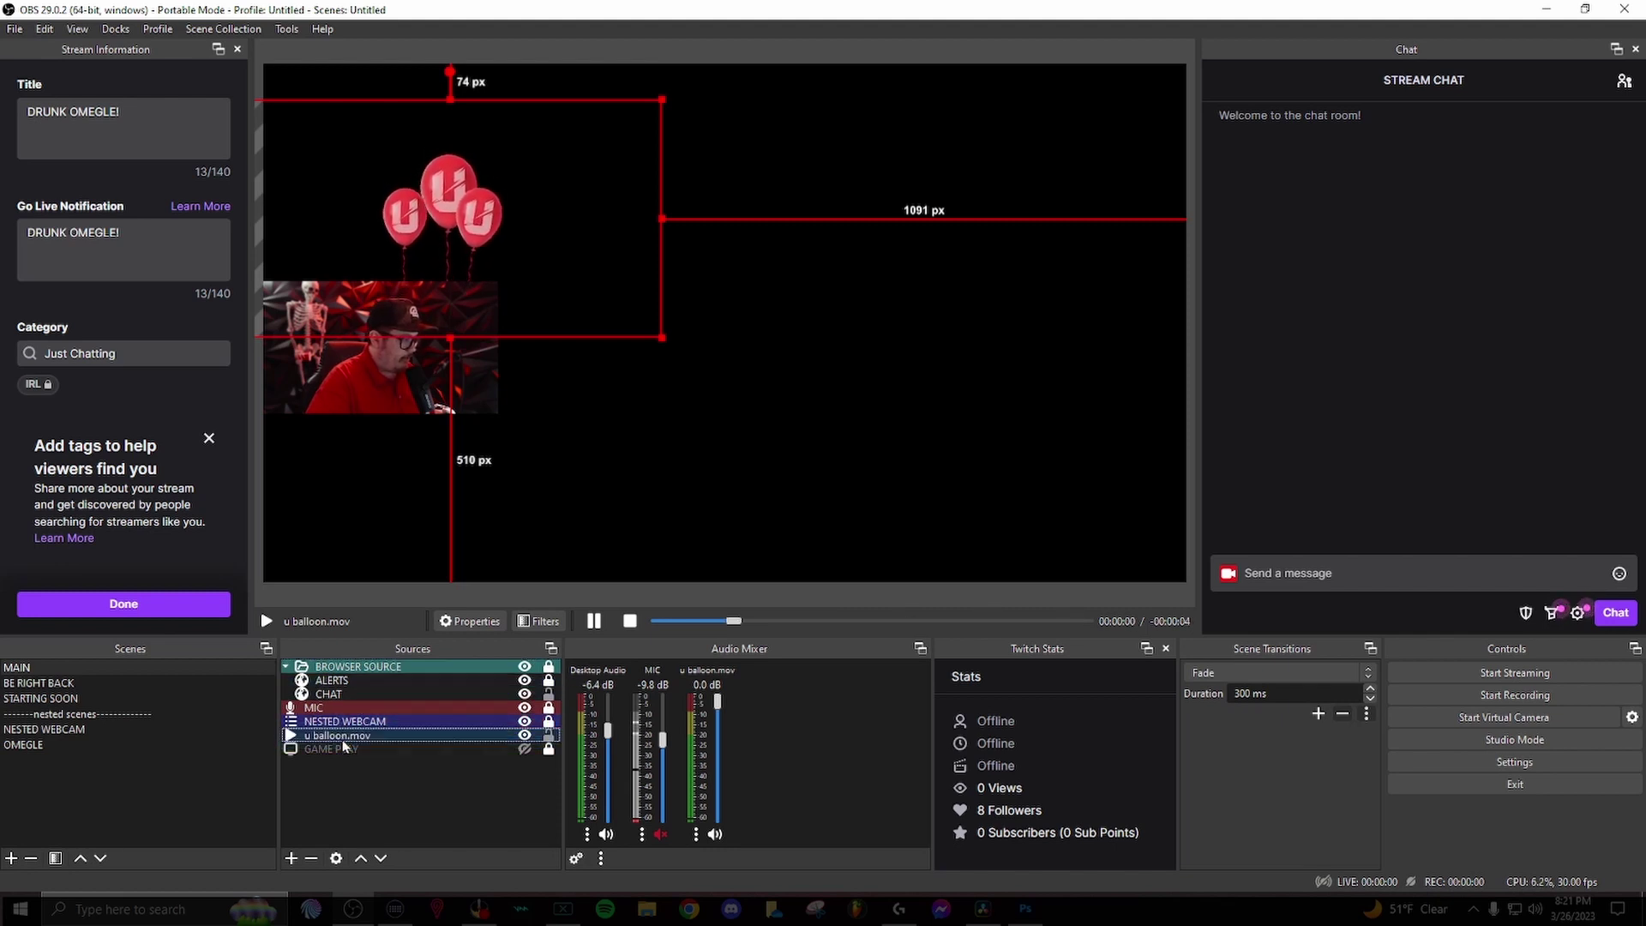